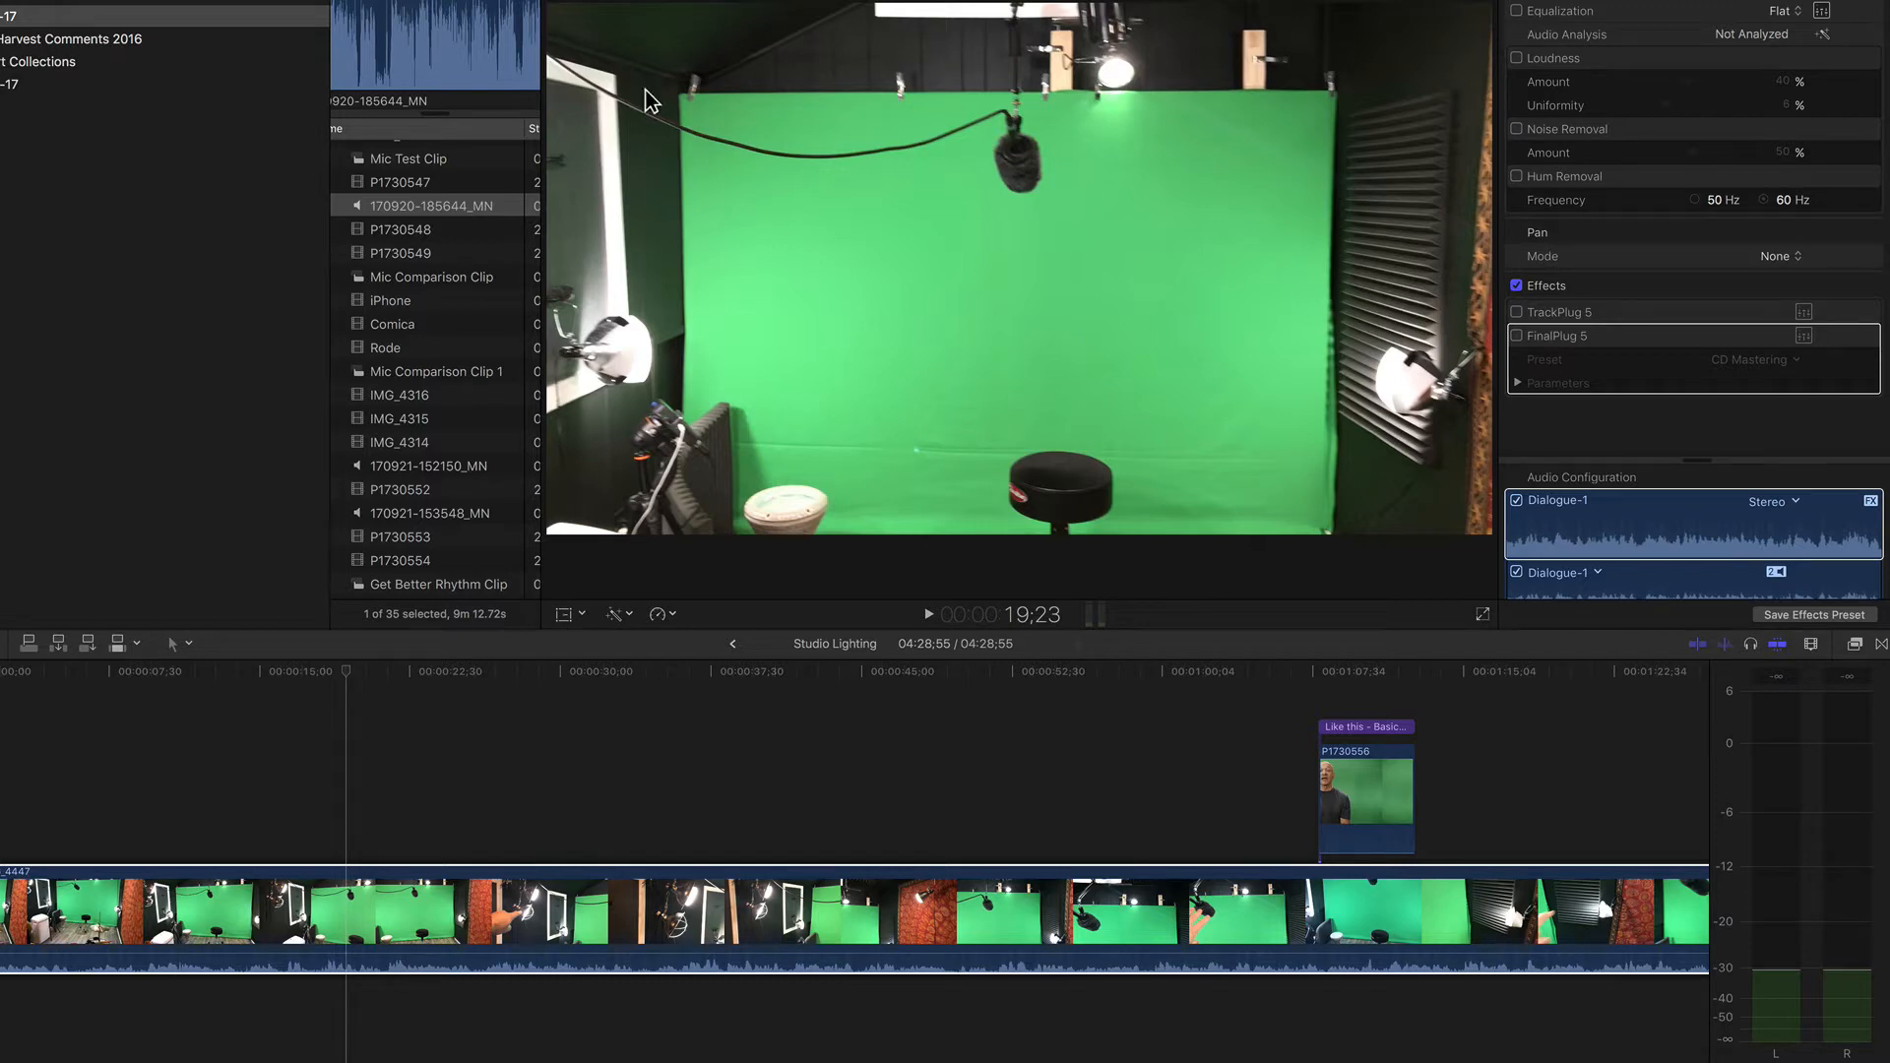
Step: Select the main studio clip and play it from about 1:22 with its audio plug-ins off to check the levels
{"action": "left_click", "coordinate": [350, 980]}
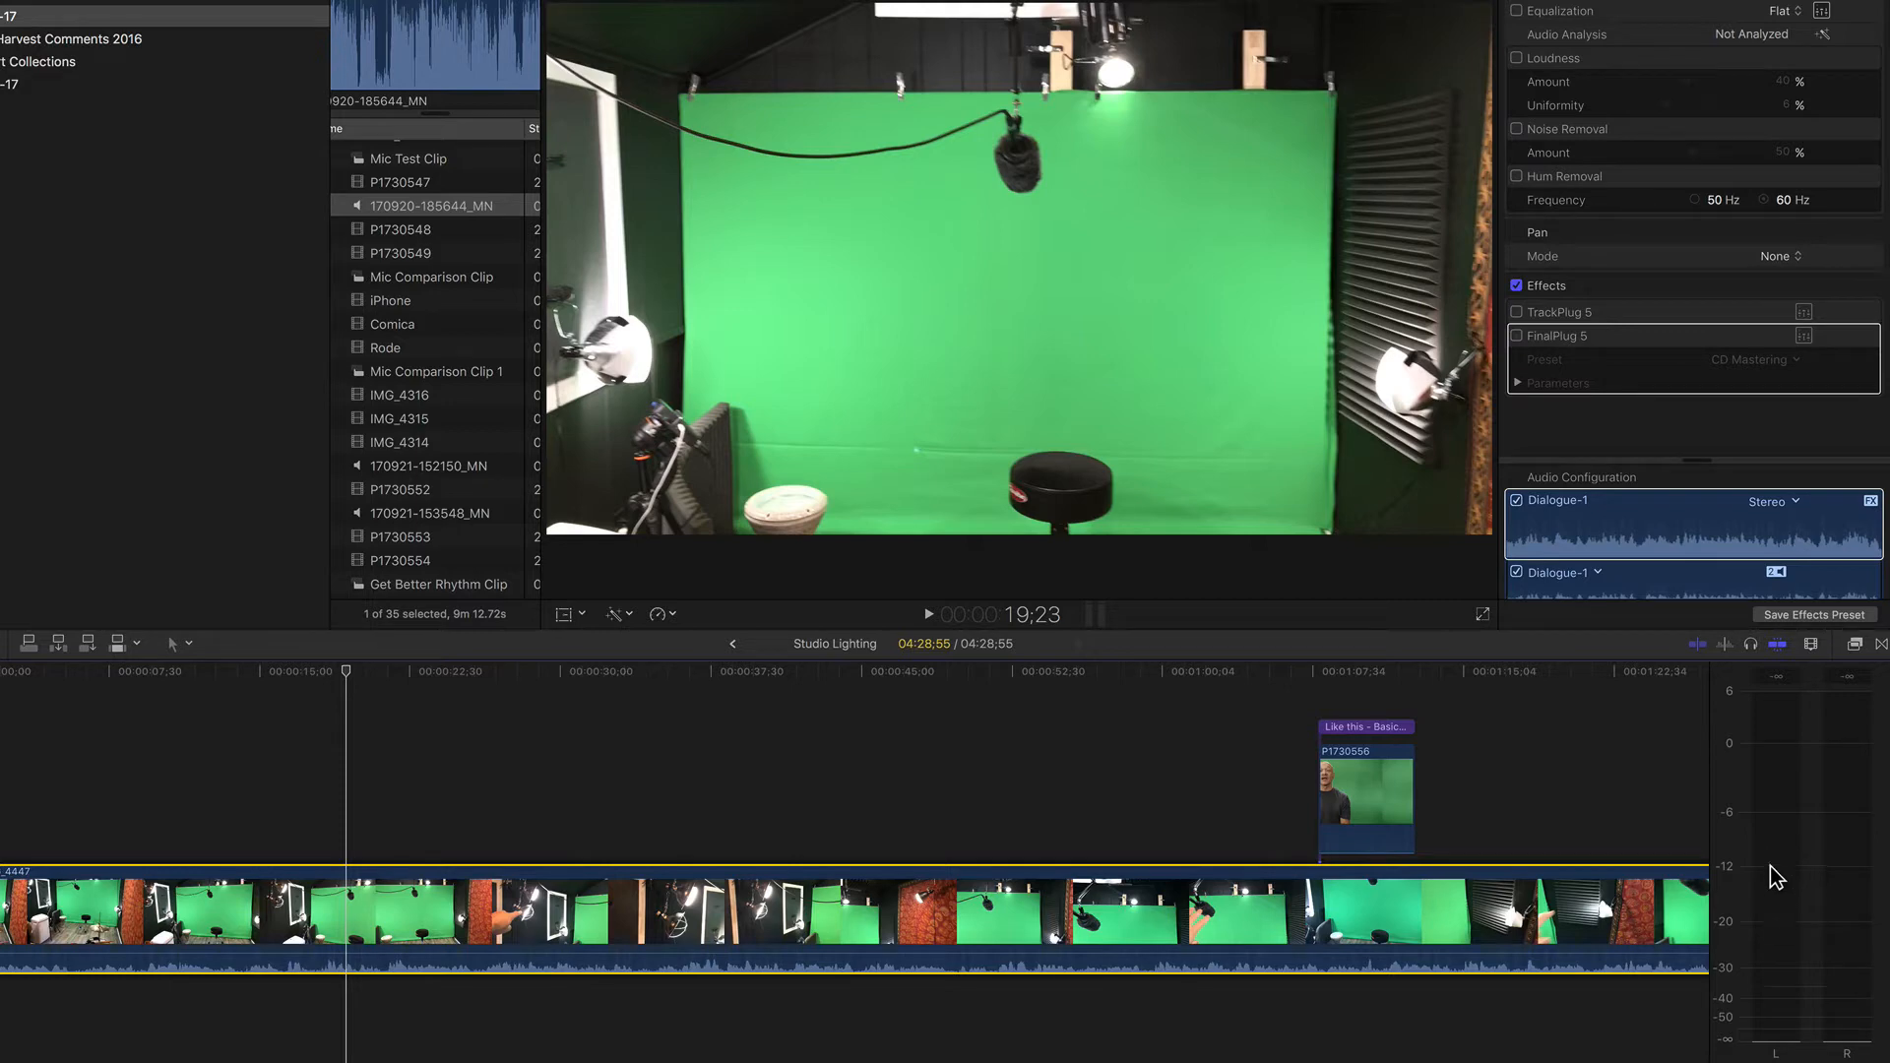
{"action": "left_click", "coordinate": [1628, 792]}
{"action": "key", "text": "space"}
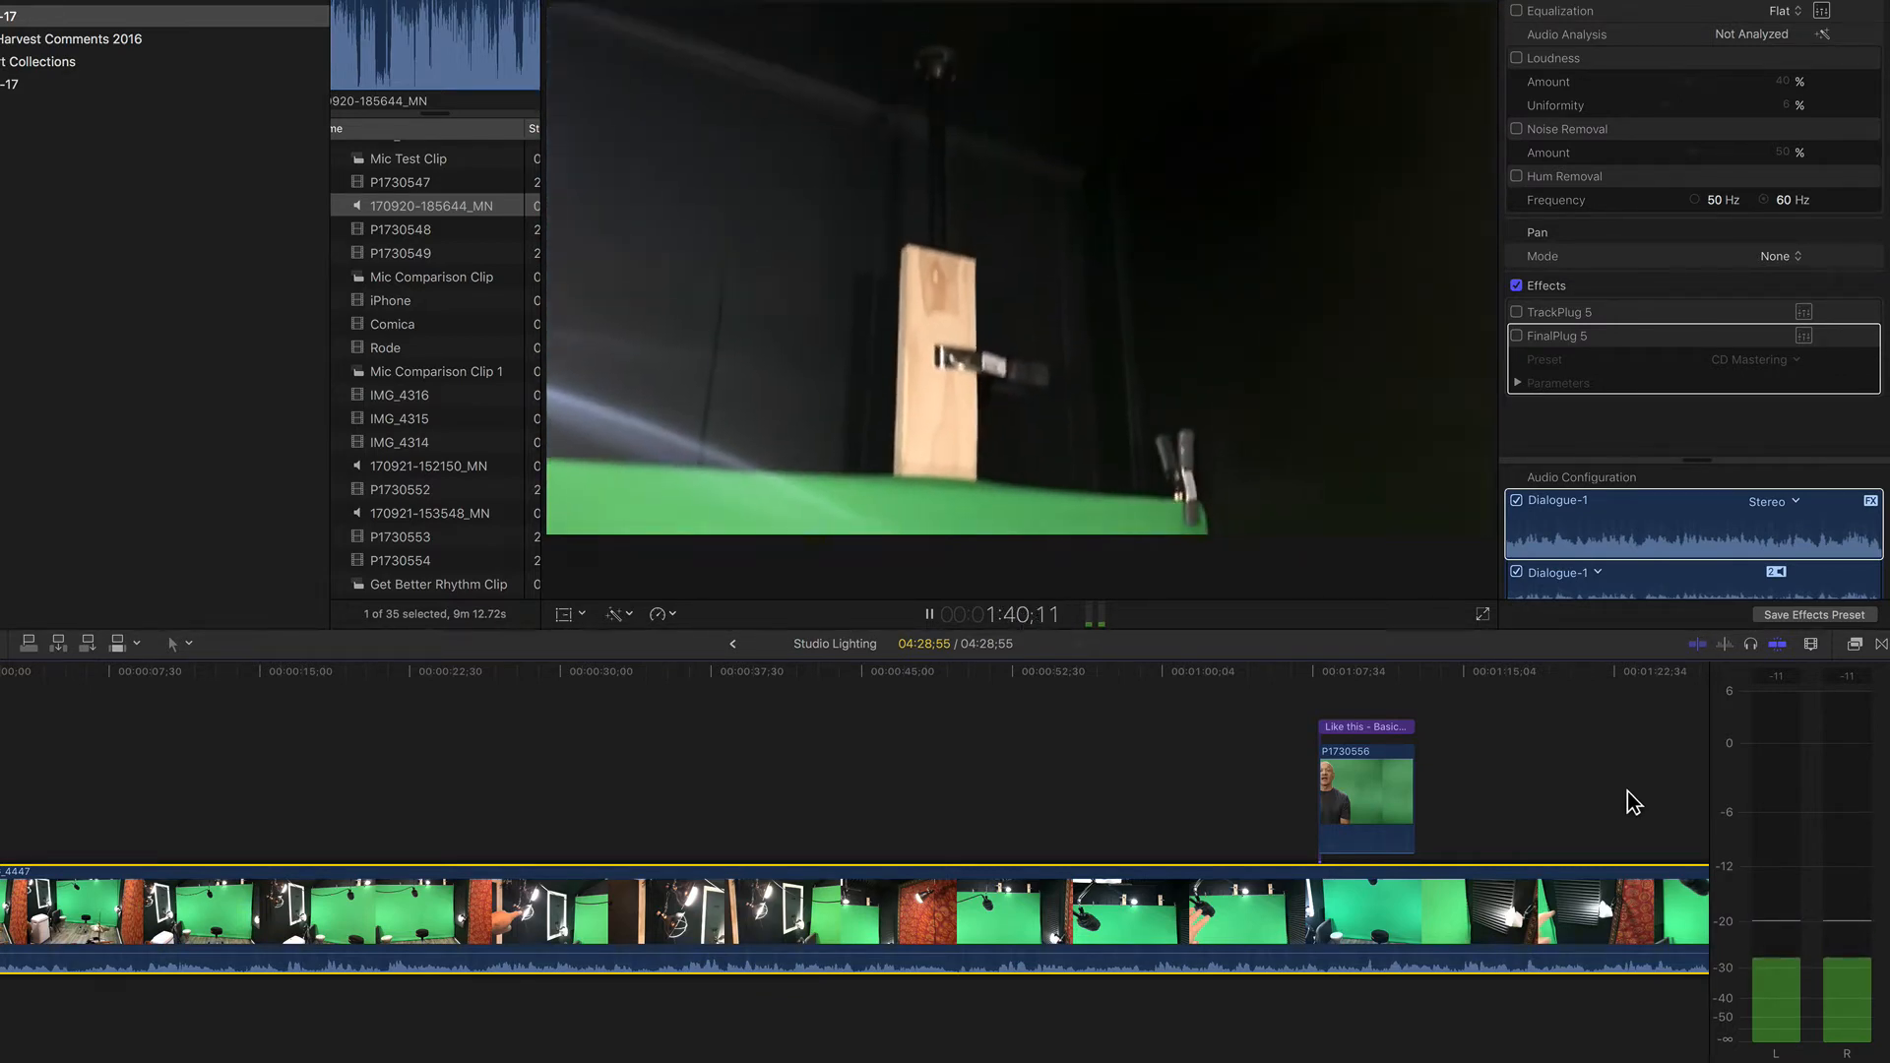
{"action": "key", "text": "space"}
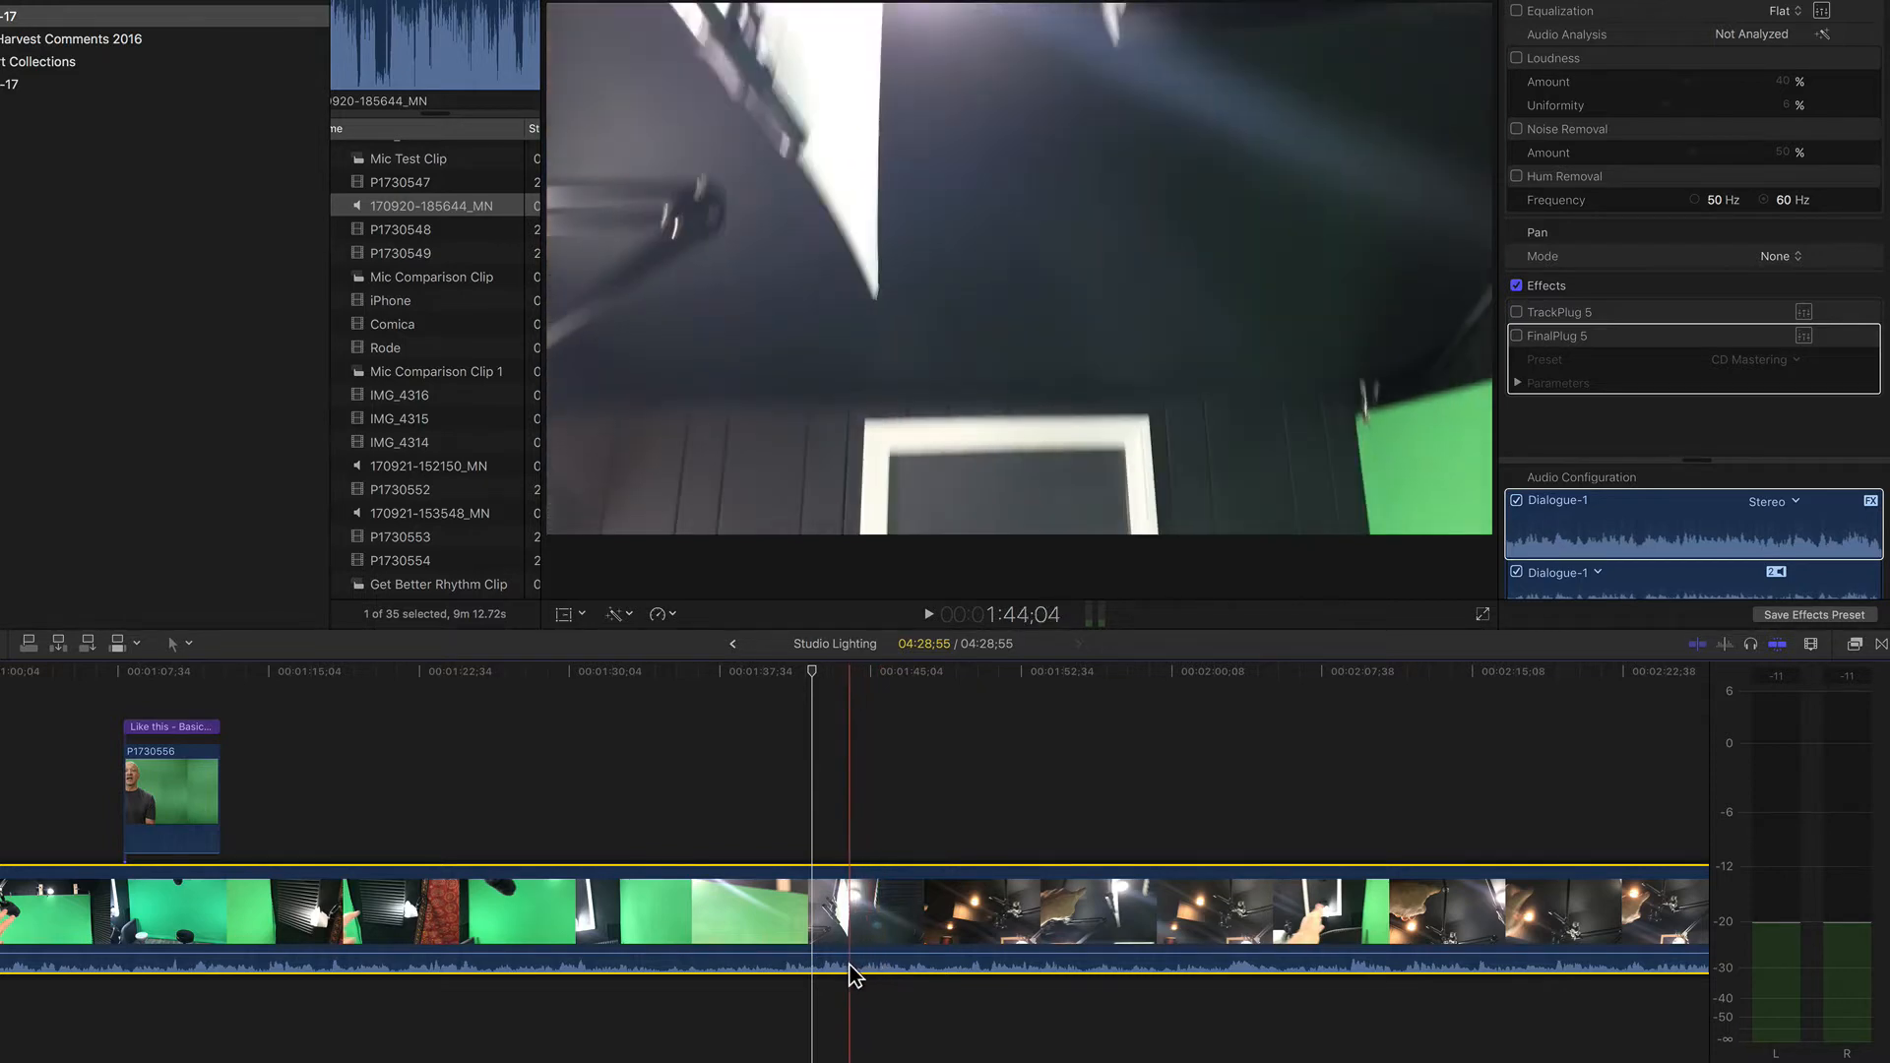
Step: Browse the installed effects down to the Wave Arts audio plug-ins and close the effects browser
{"action": "mouse_move", "coordinate": [855, 955]}
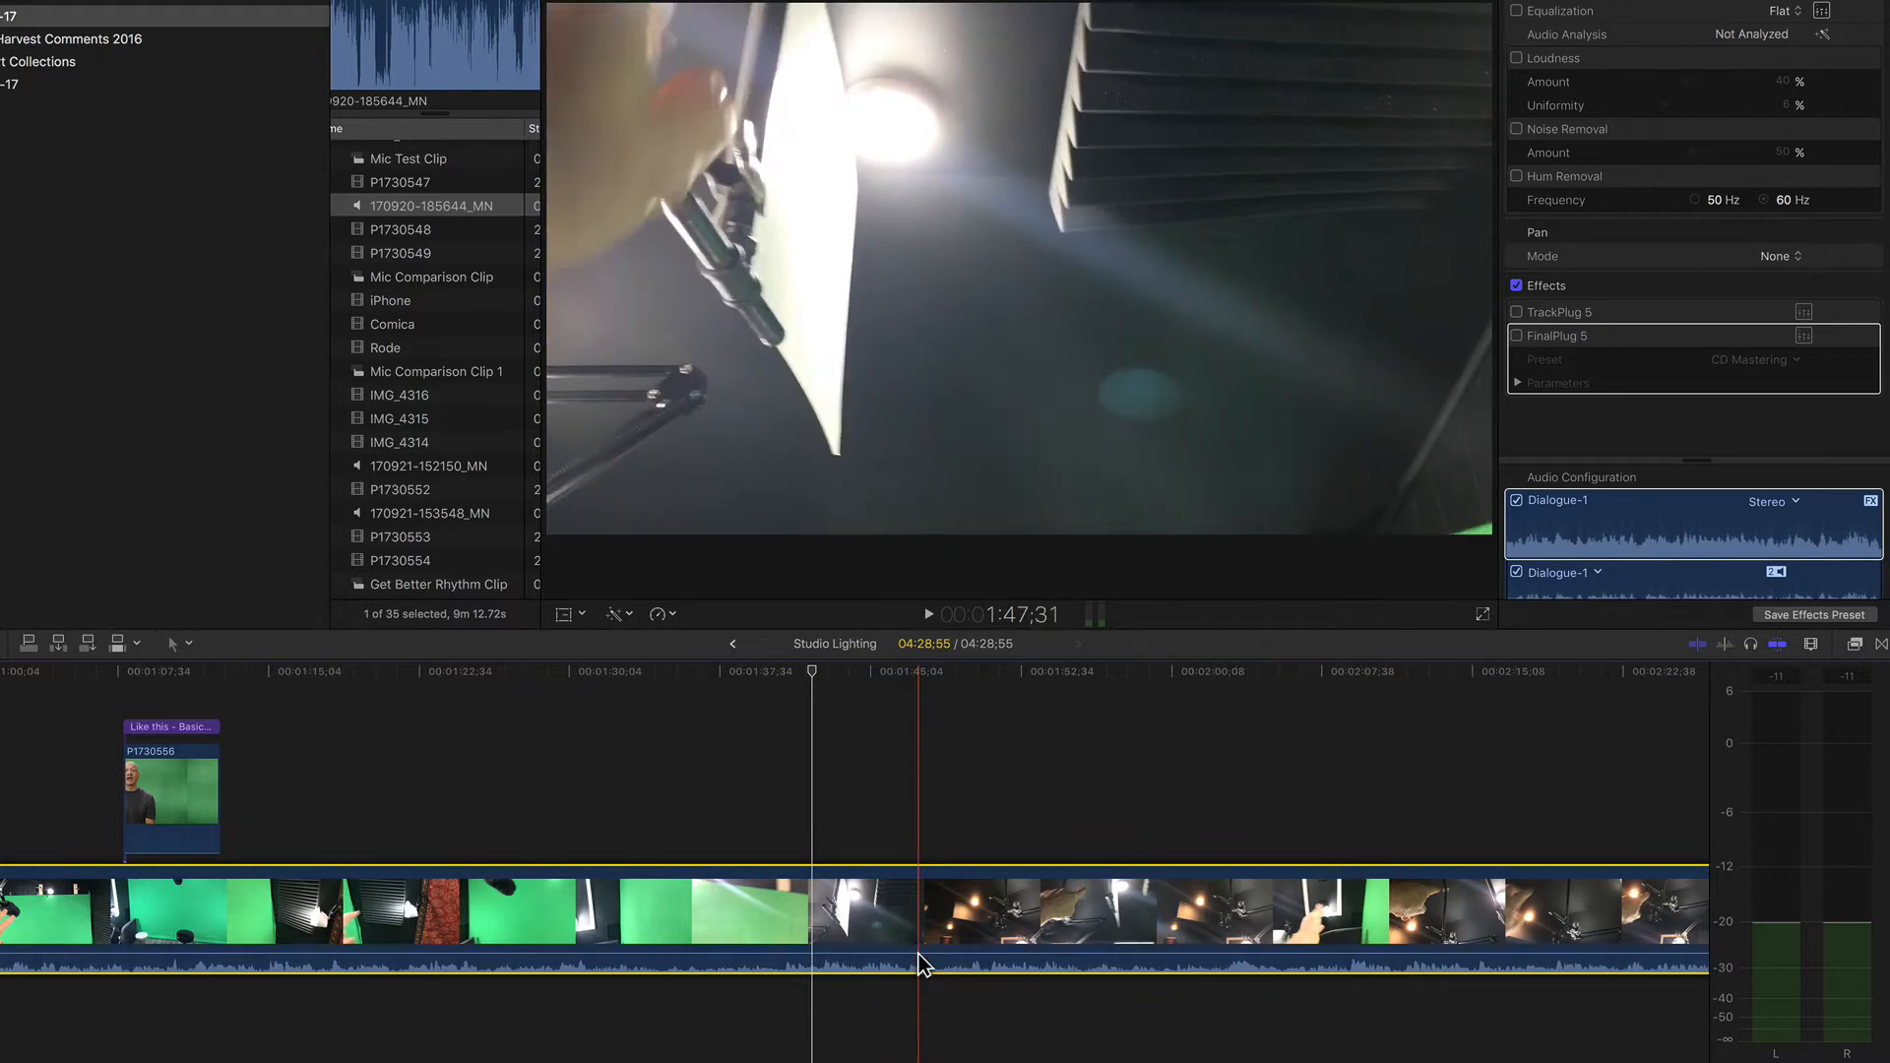
{"action": "left_click_drag", "start_coordinate": [921, 954], "coordinate": [920, 953]}
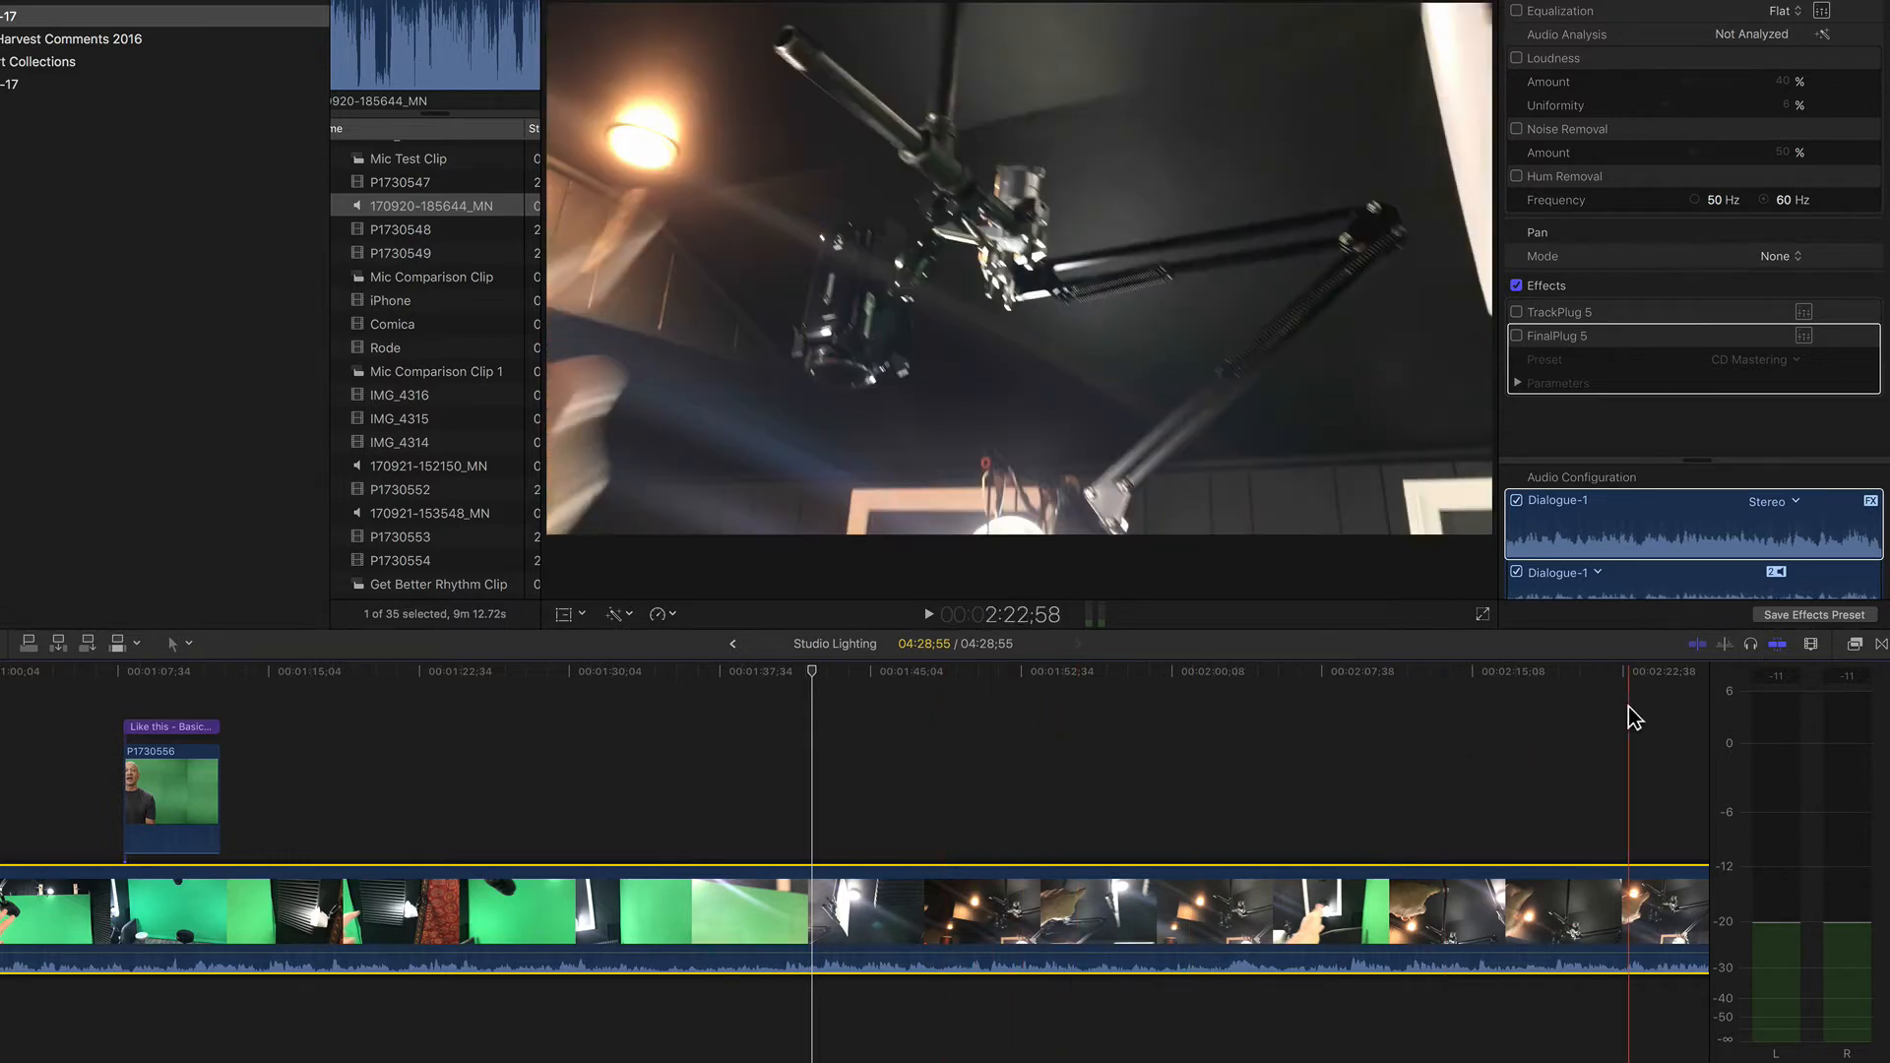
{"action": "left_click", "coordinate": [1856, 645]}
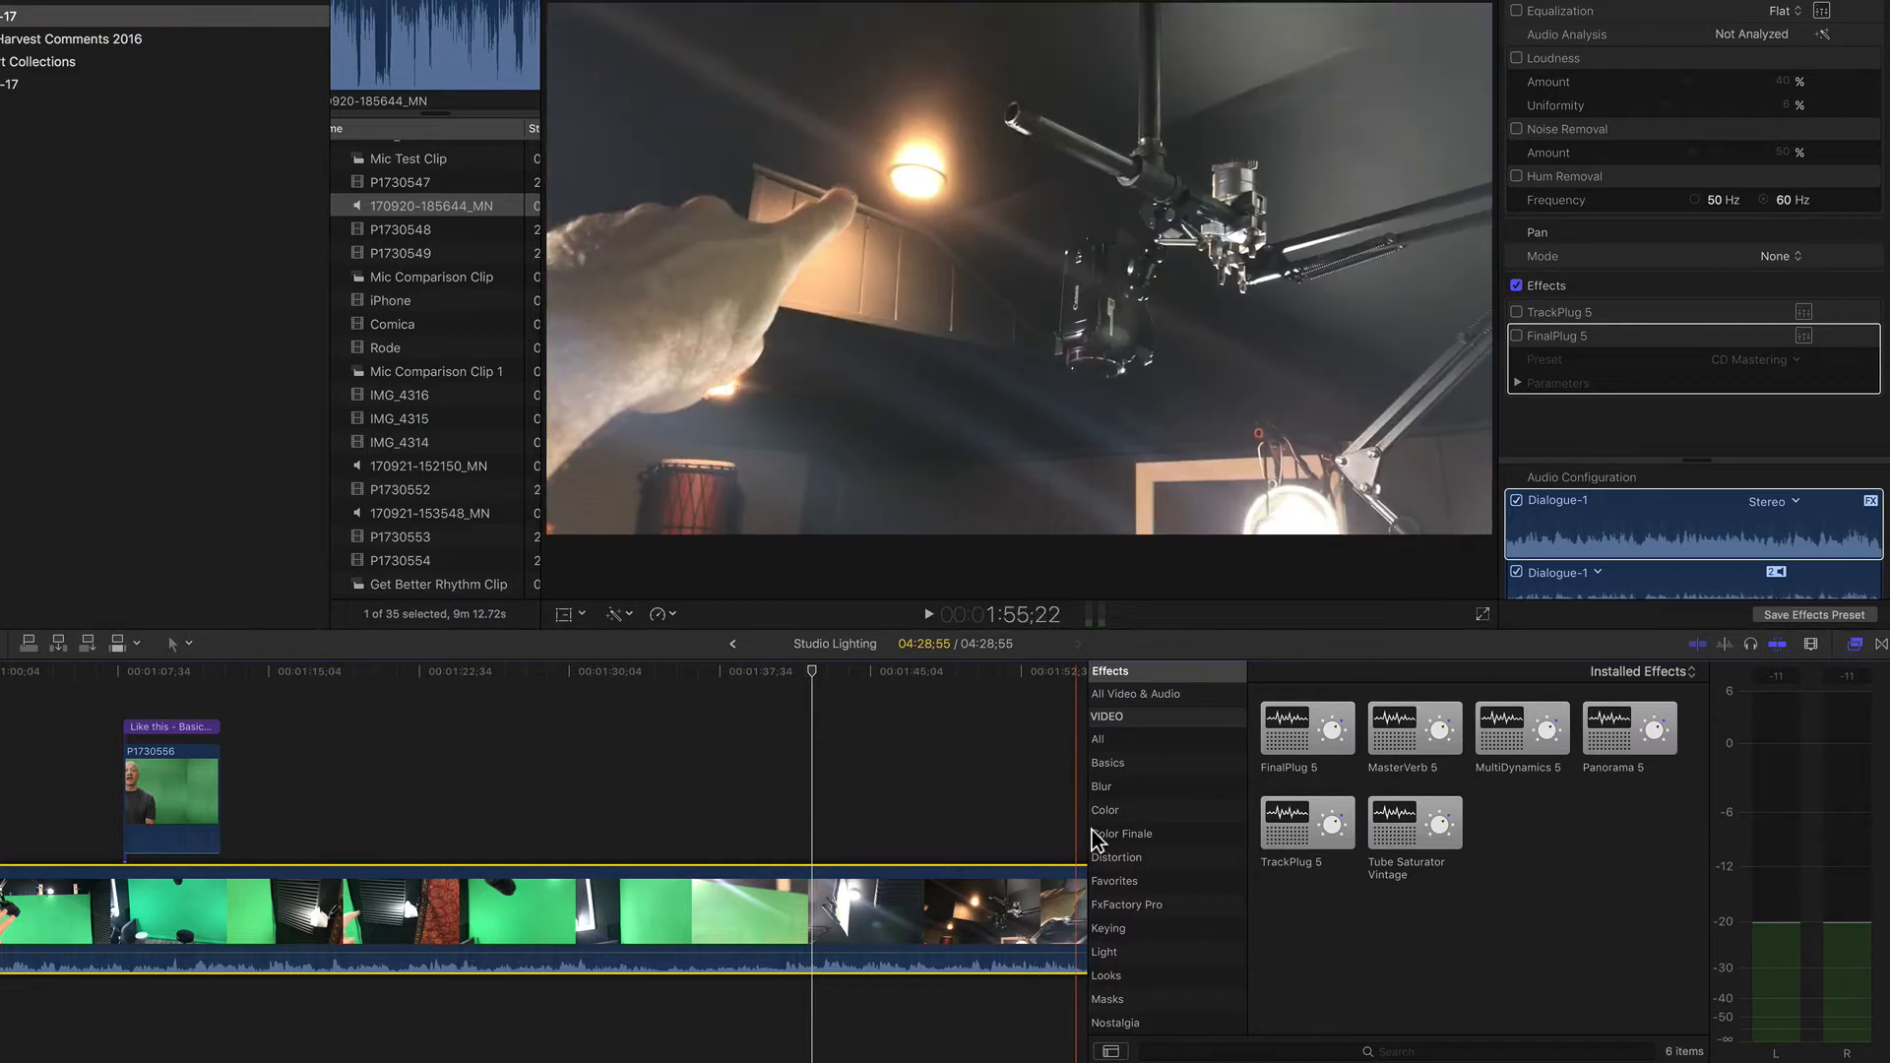
{"action": "scroll", "coordinate": [1172, 866], "scroll_direction": "down", "scroll_amount": 10}
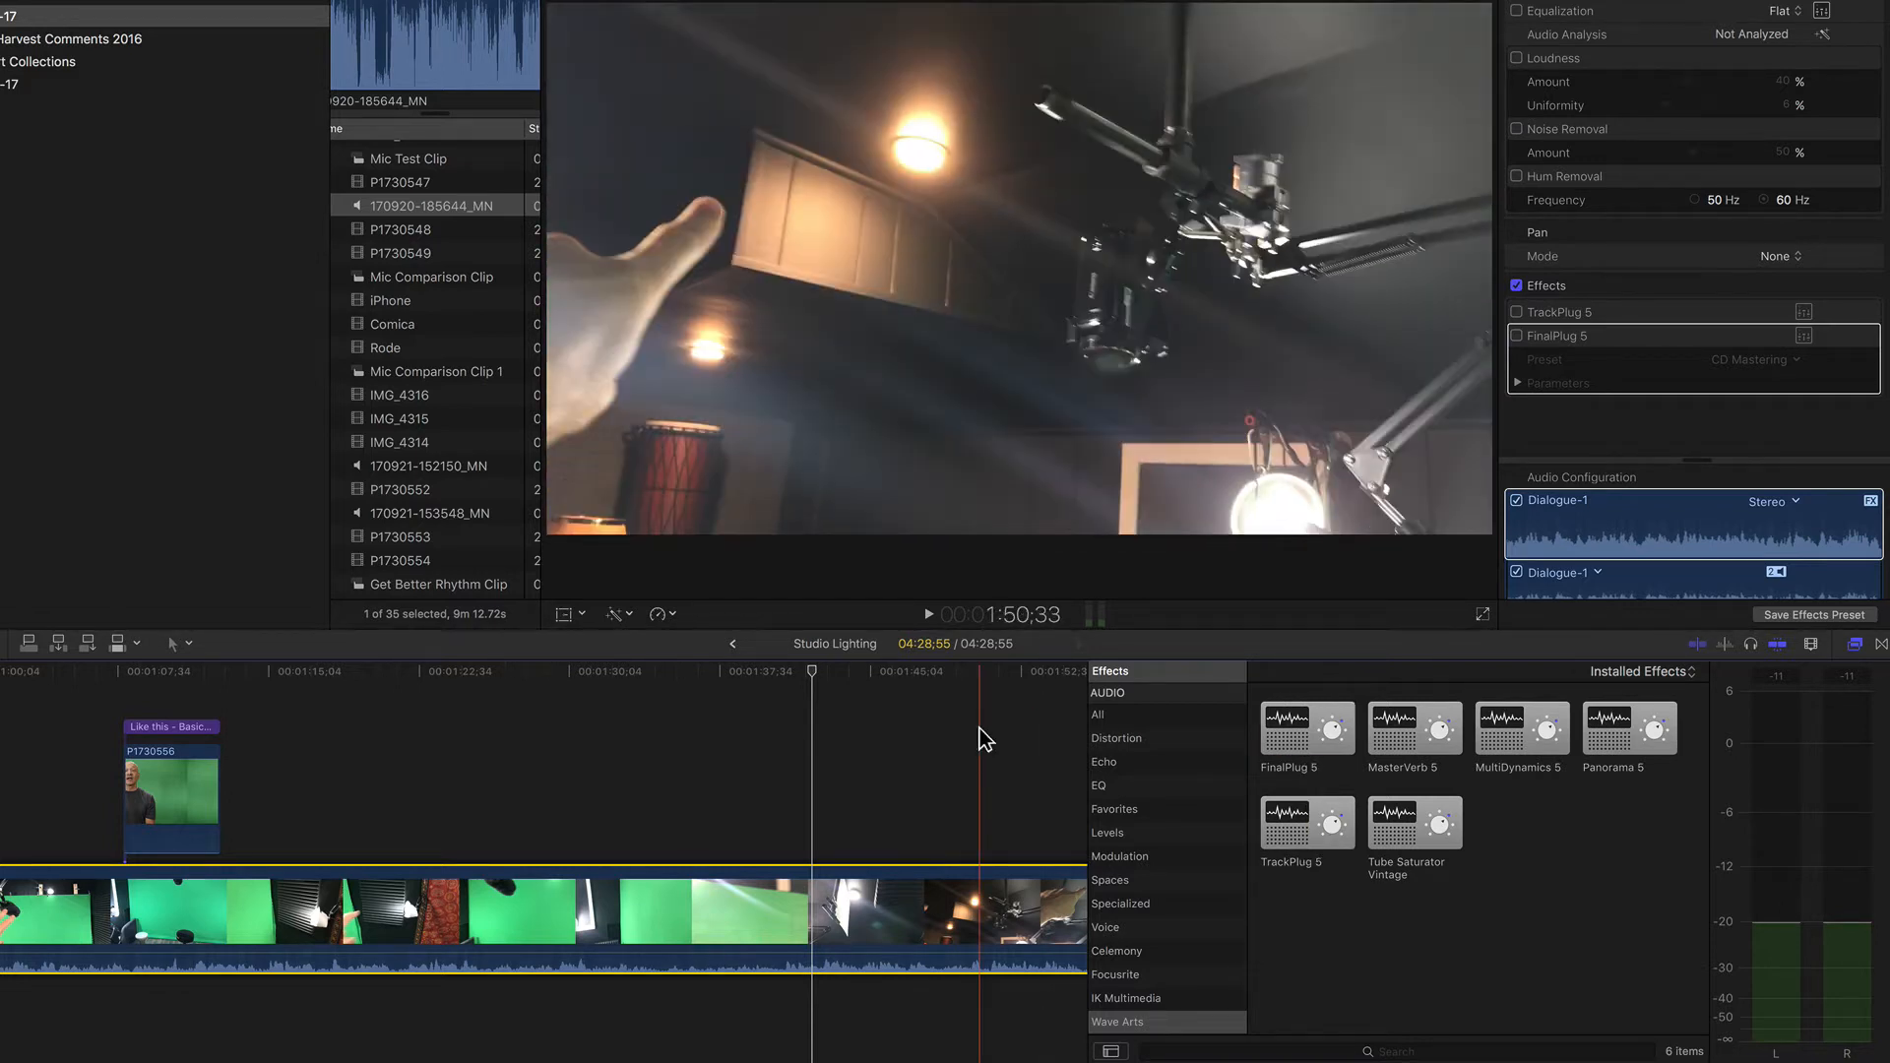
{"action": "left_click", "coordinate": [1856, 646]}
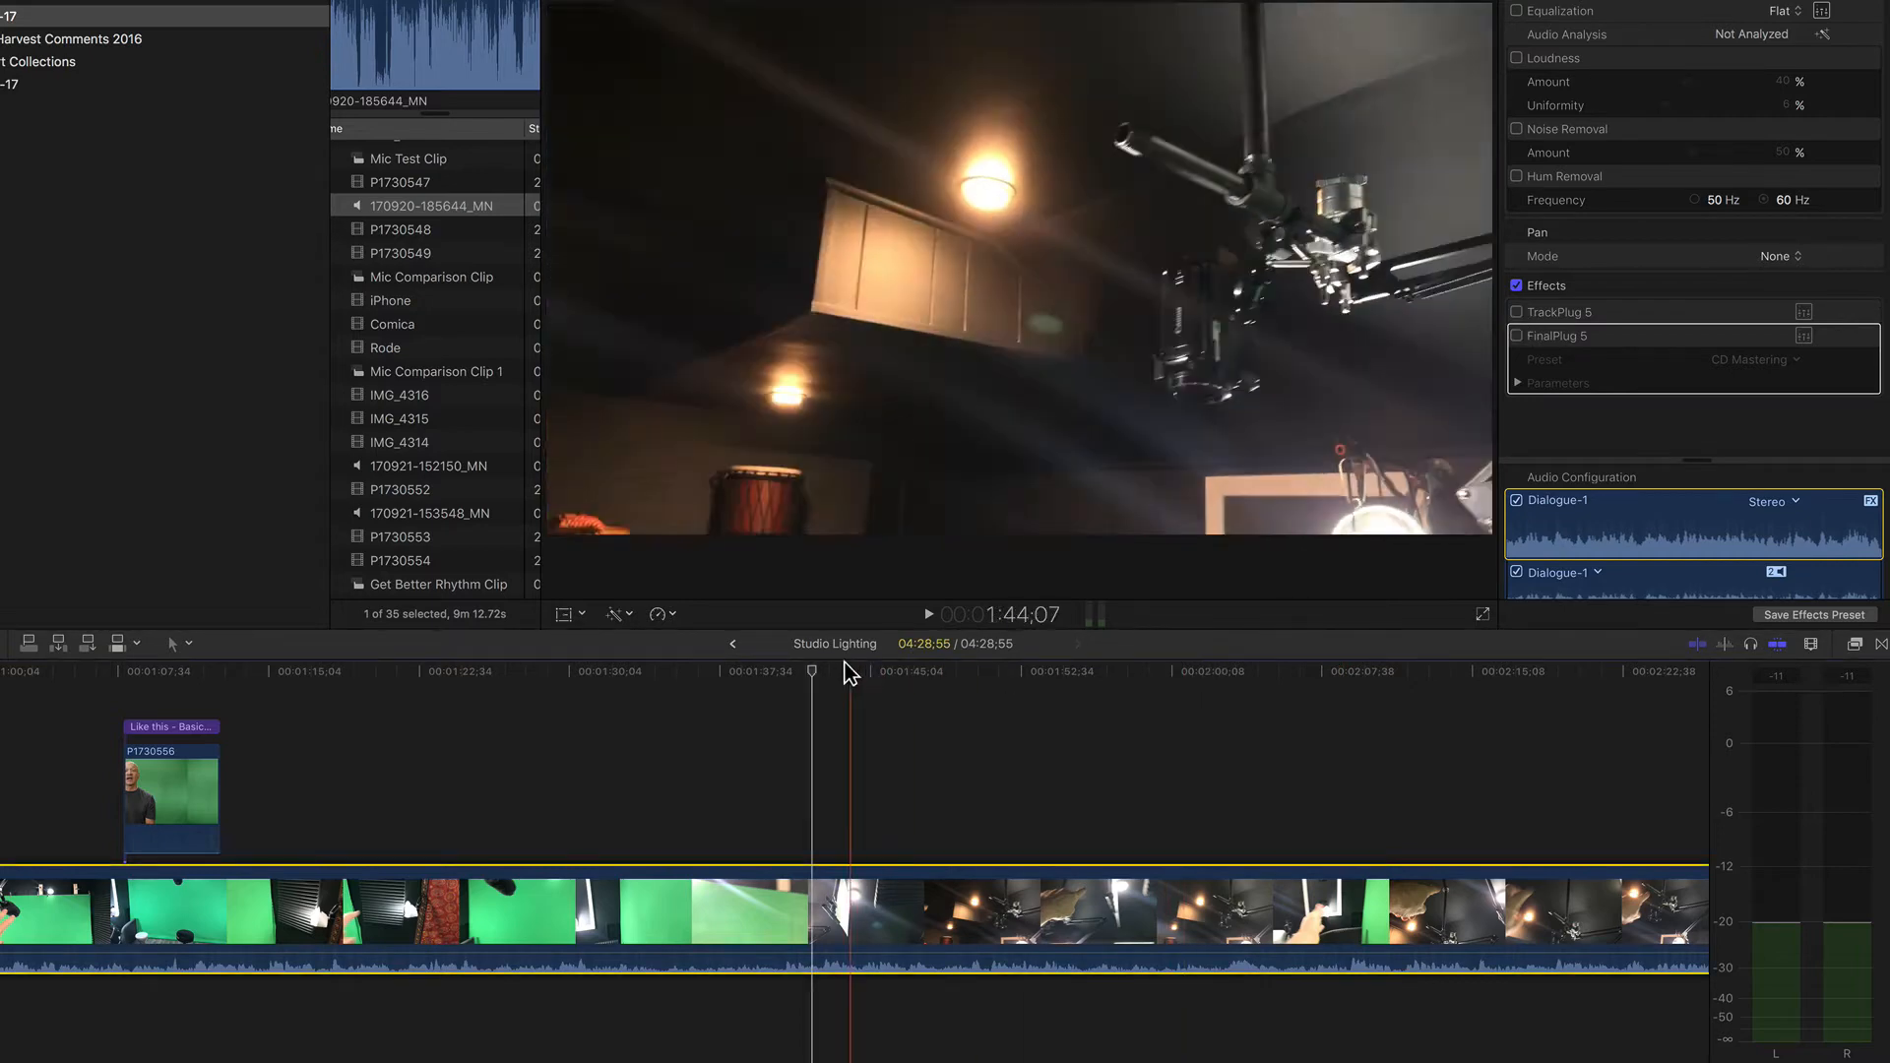
Step: Play the clip from about 1:43 with TrackPlug 5 and FinalPlug 5 off, returning to the start of the section
{"action": "left_click", "coordinate": [844, 670]}
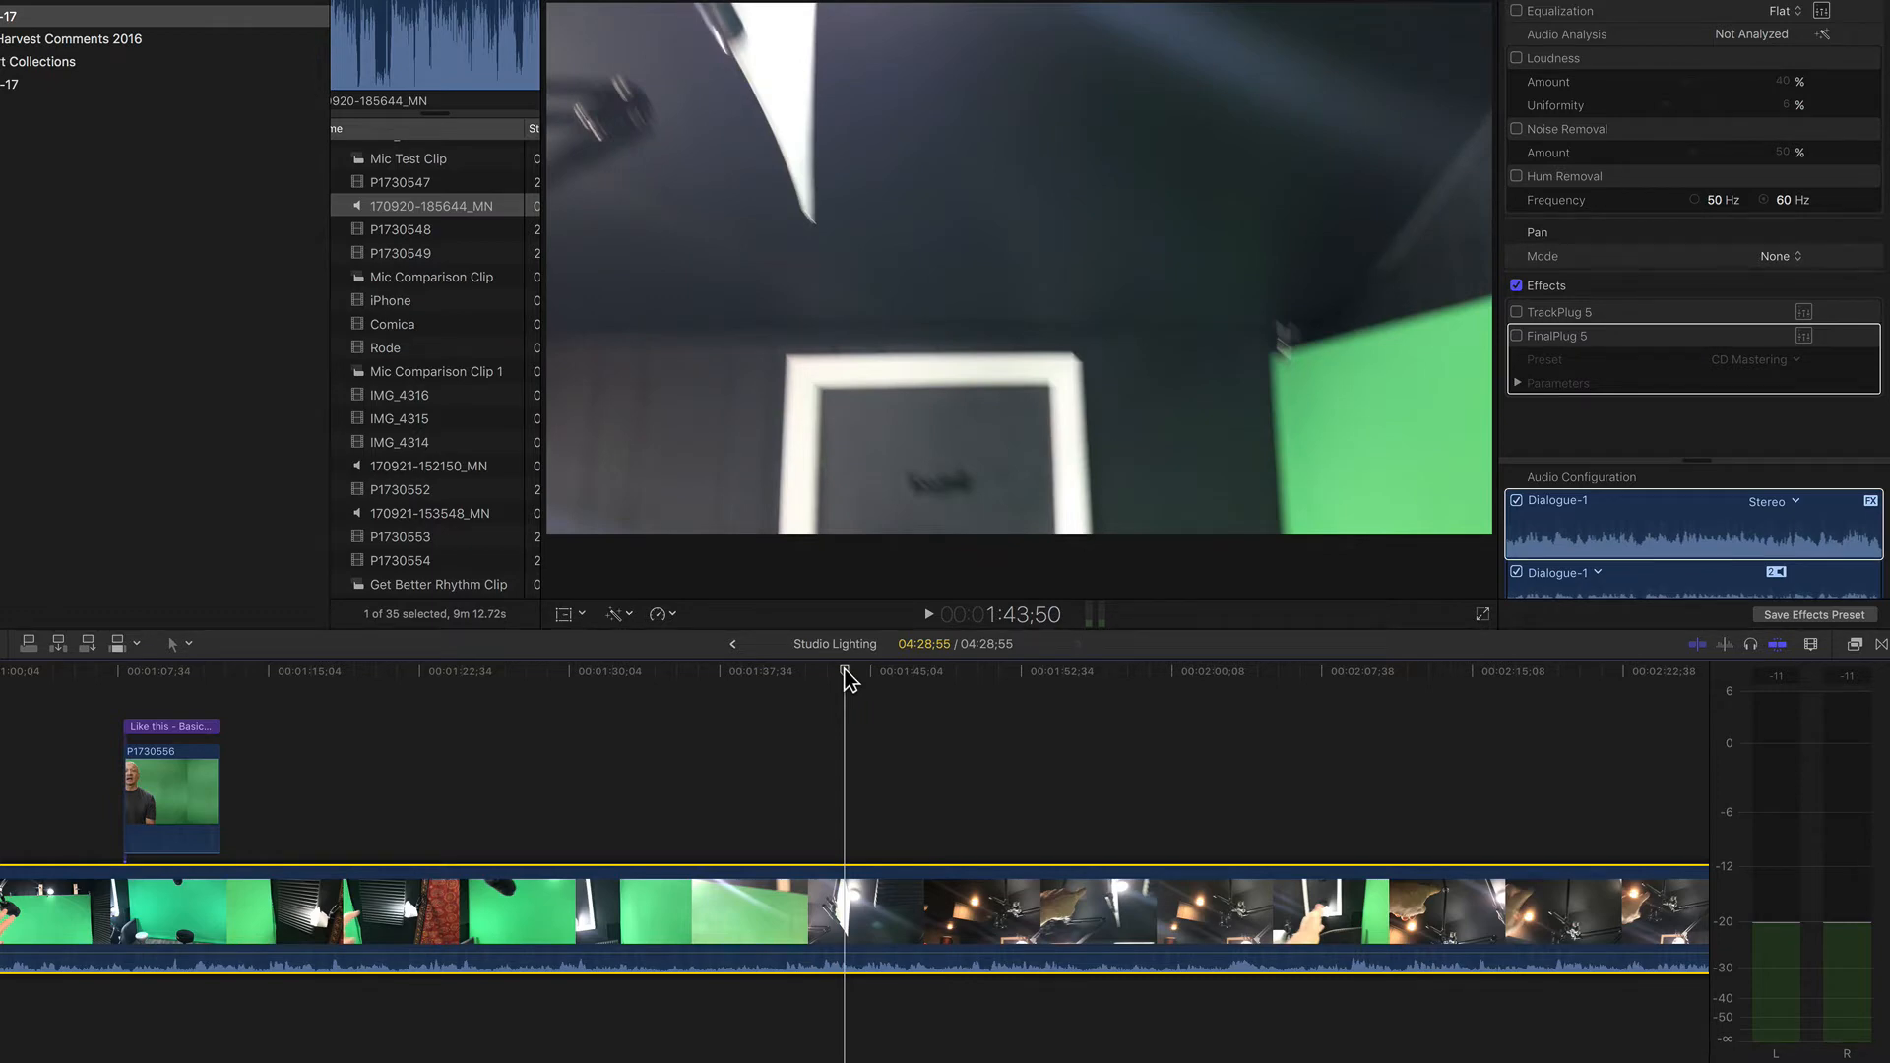
{"action": "key", "text": "space"}
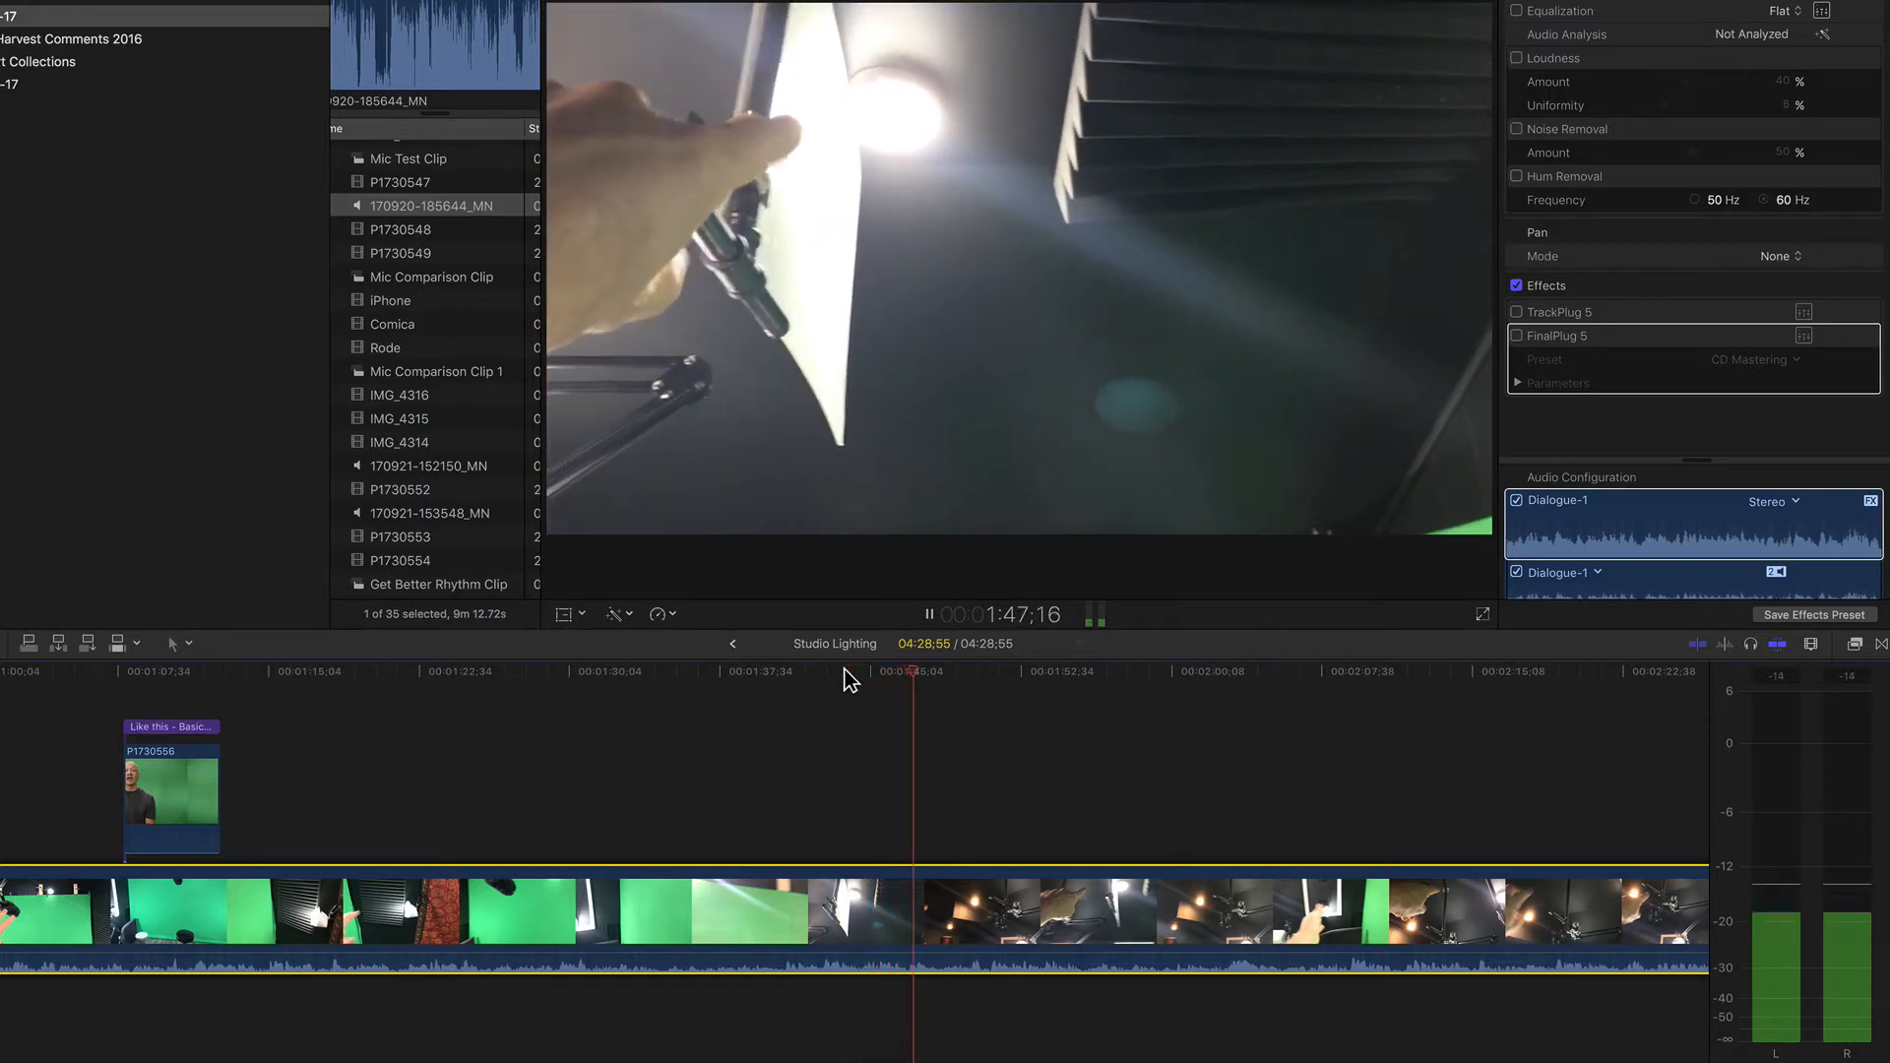
{"action": "left_click", "coordinate": [845, 670]}
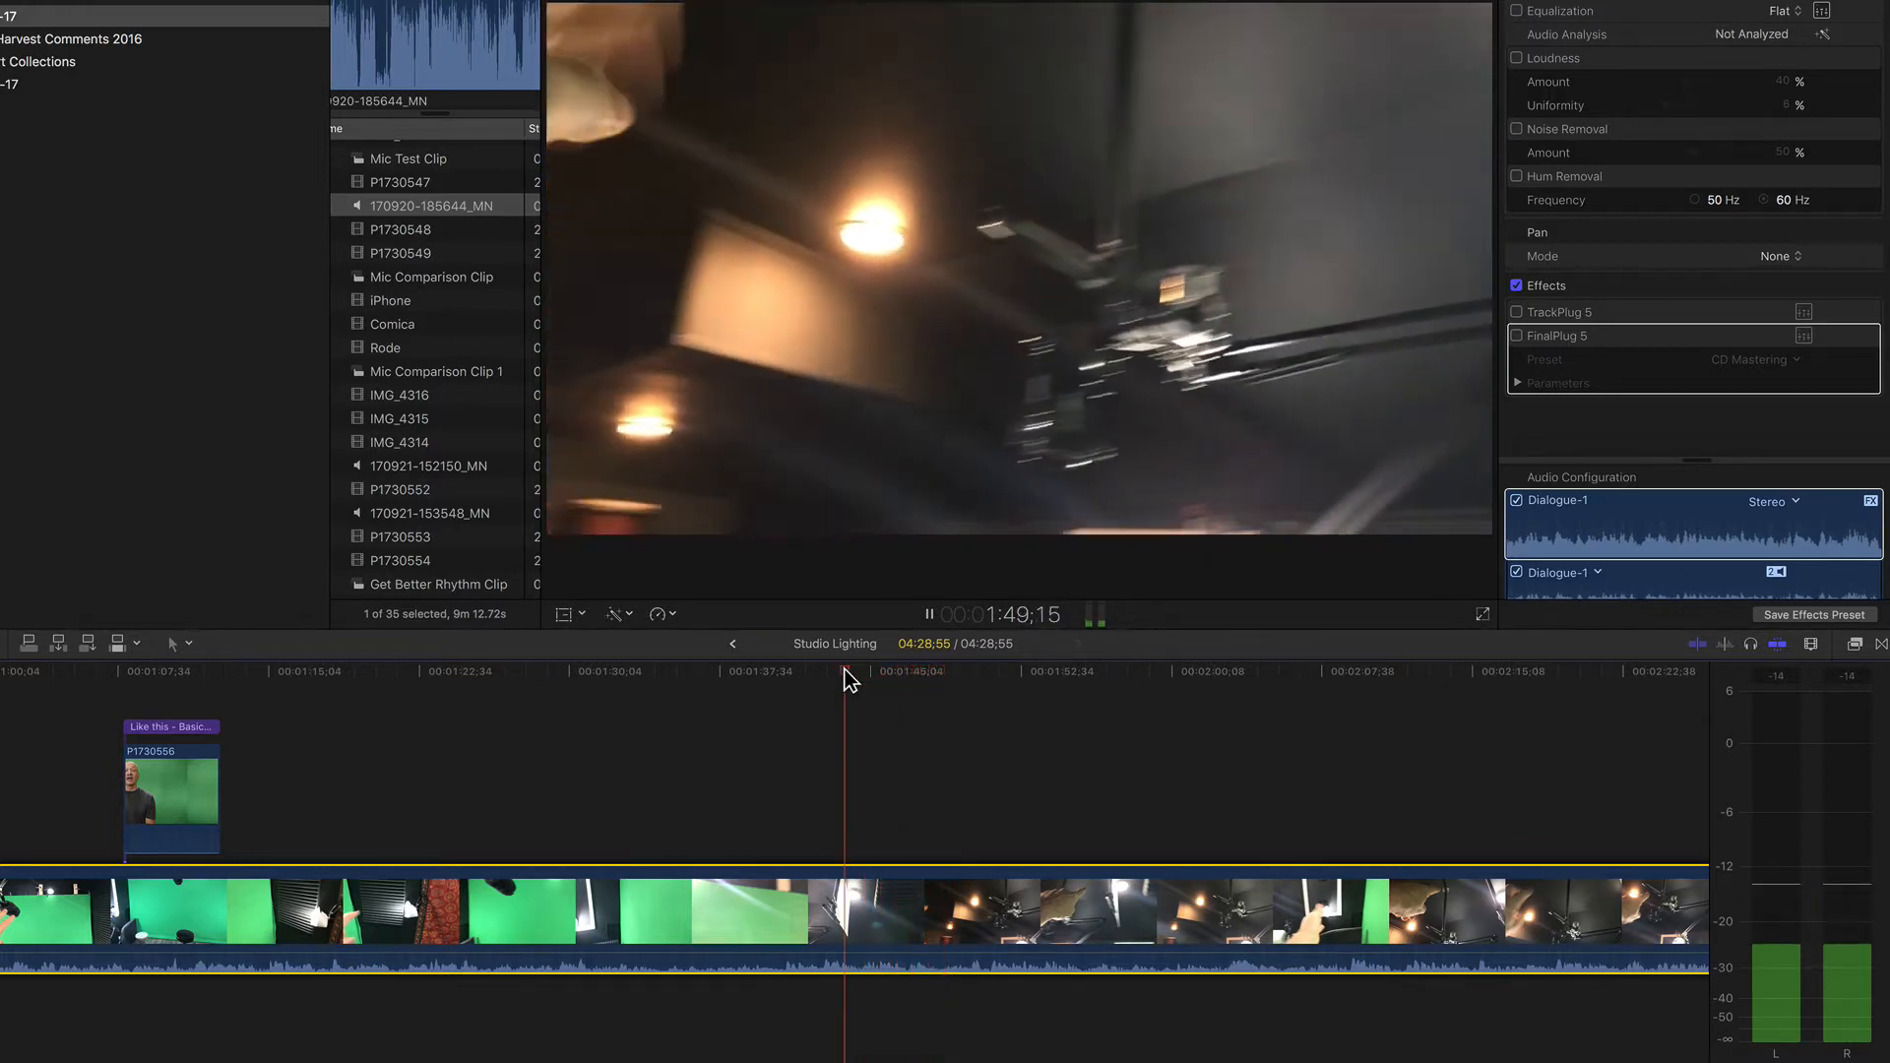
{"action": "key", "text": "space"}
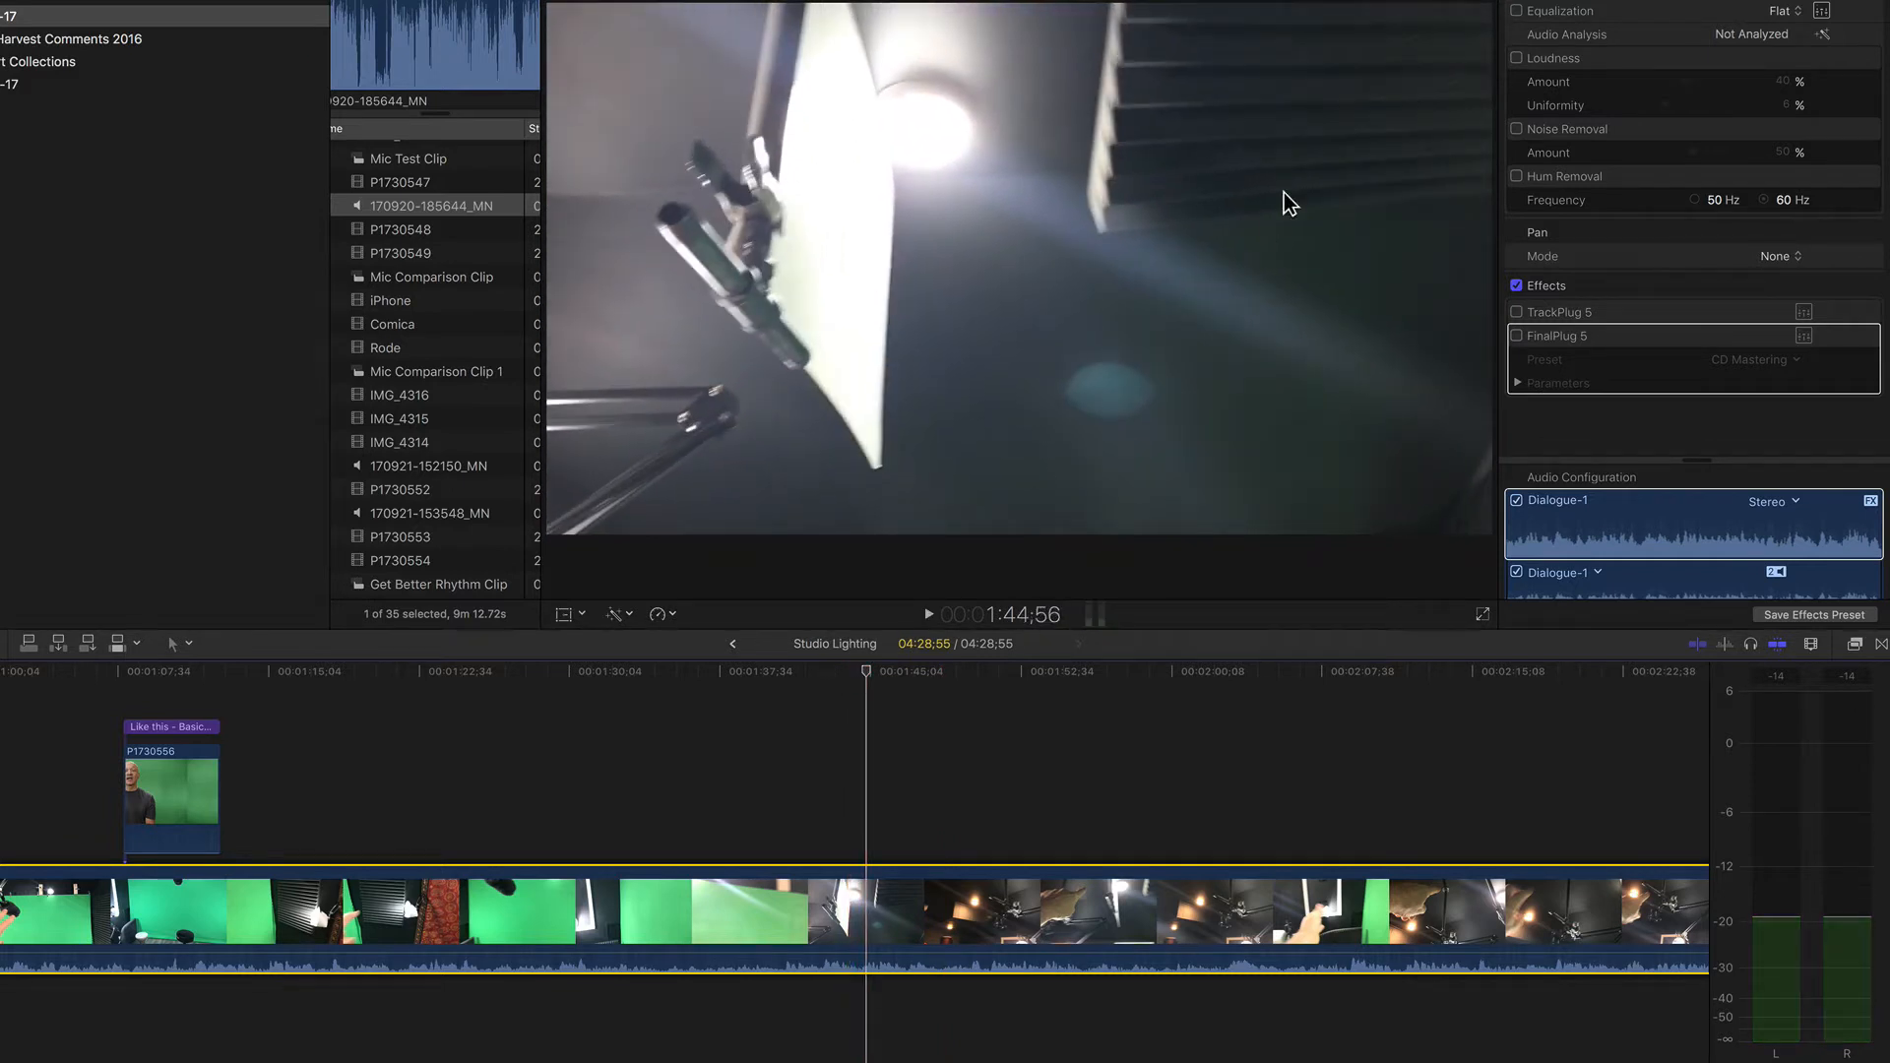
Step: Enable the TrackPlug 5 effect on the clip and play it from about 1:44 to hear the processed audio
{"action": "left_click", "coordinate": [1517, 313]}
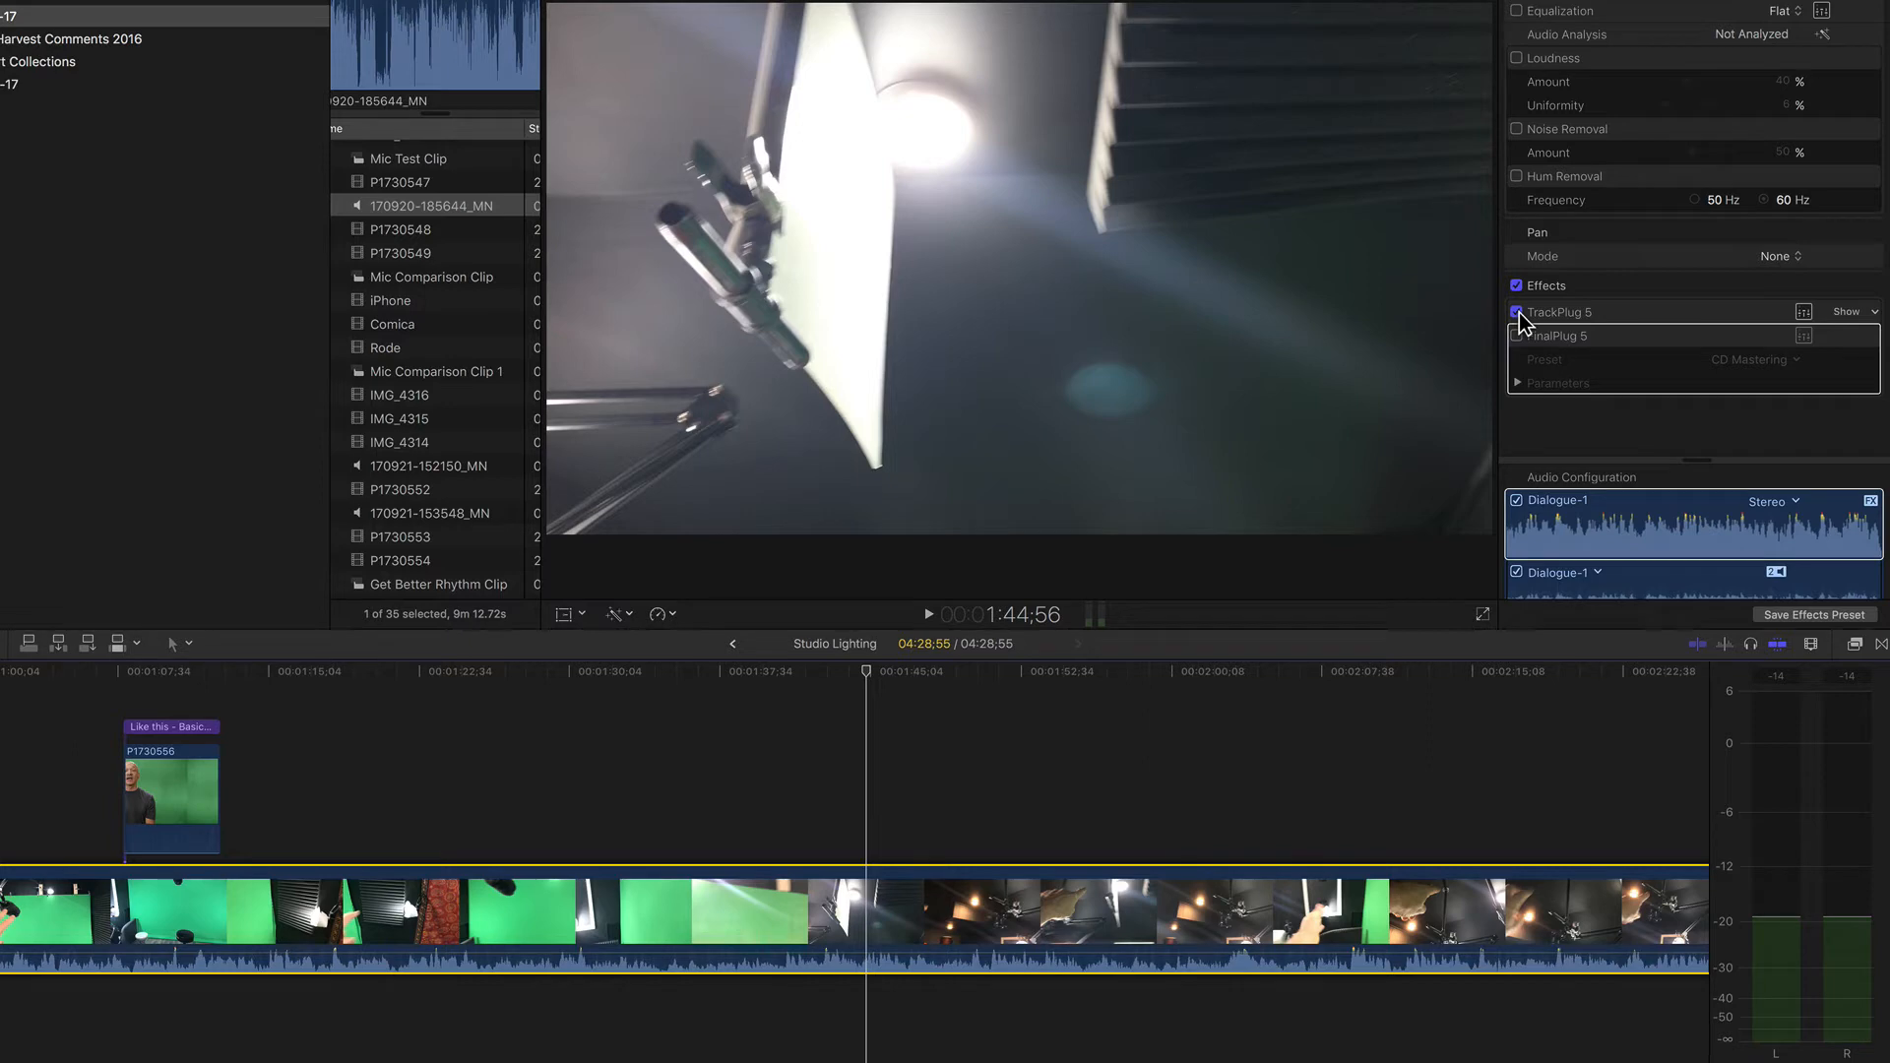
{"action": "left_click", "coordinate": [860, 673]}
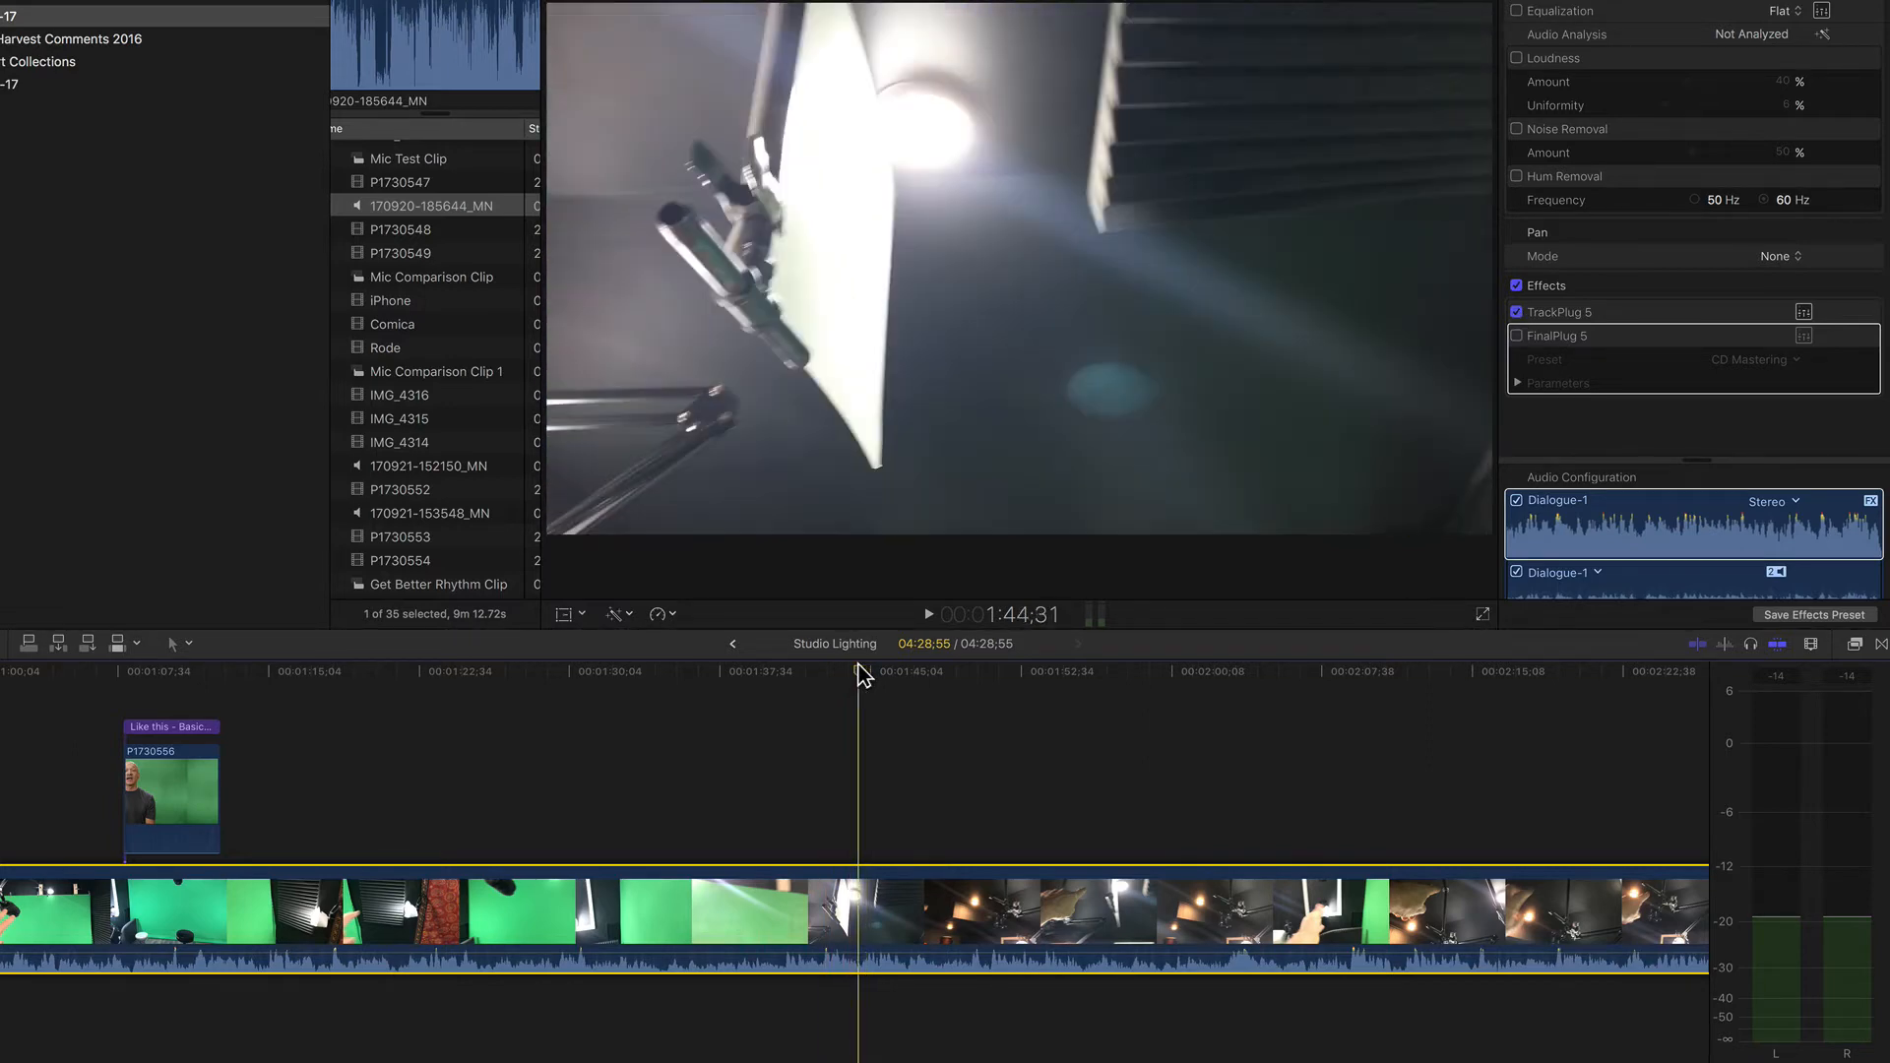
{"action": "key", "text": "space"}
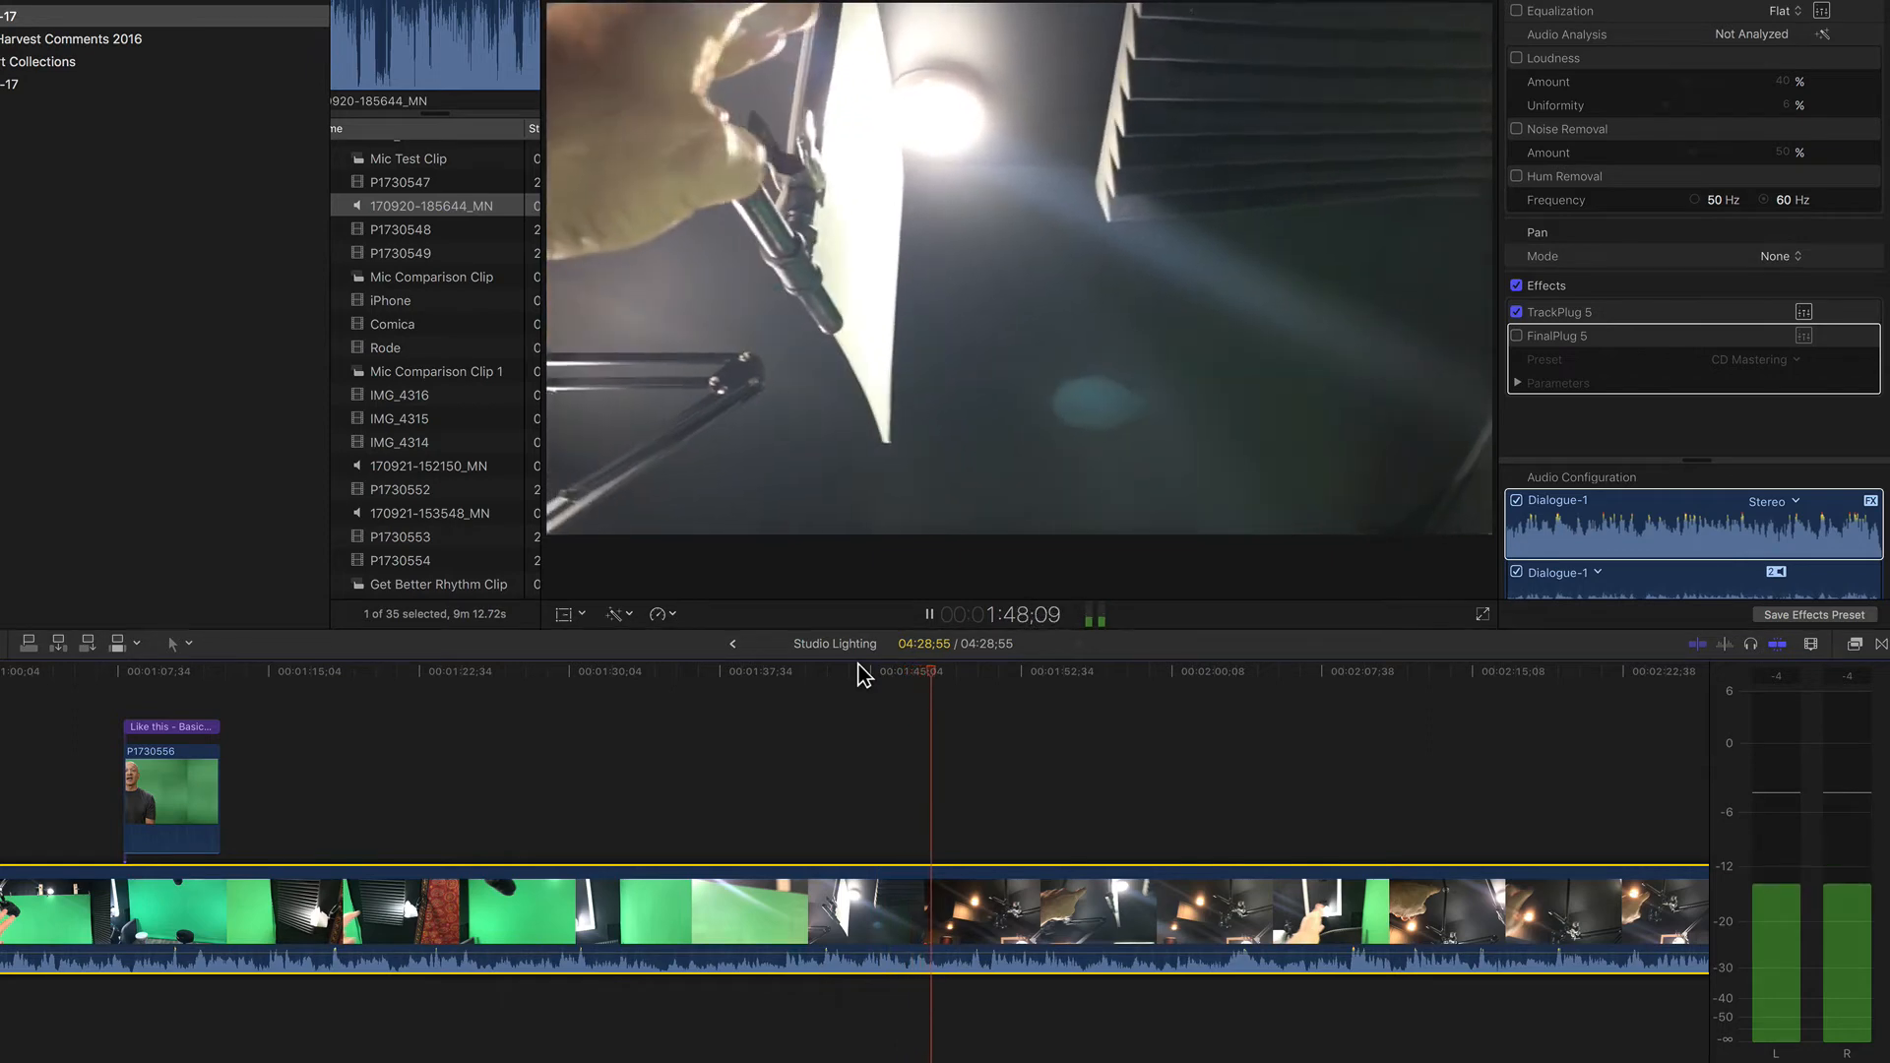
{"action": "key", "text": "space"}
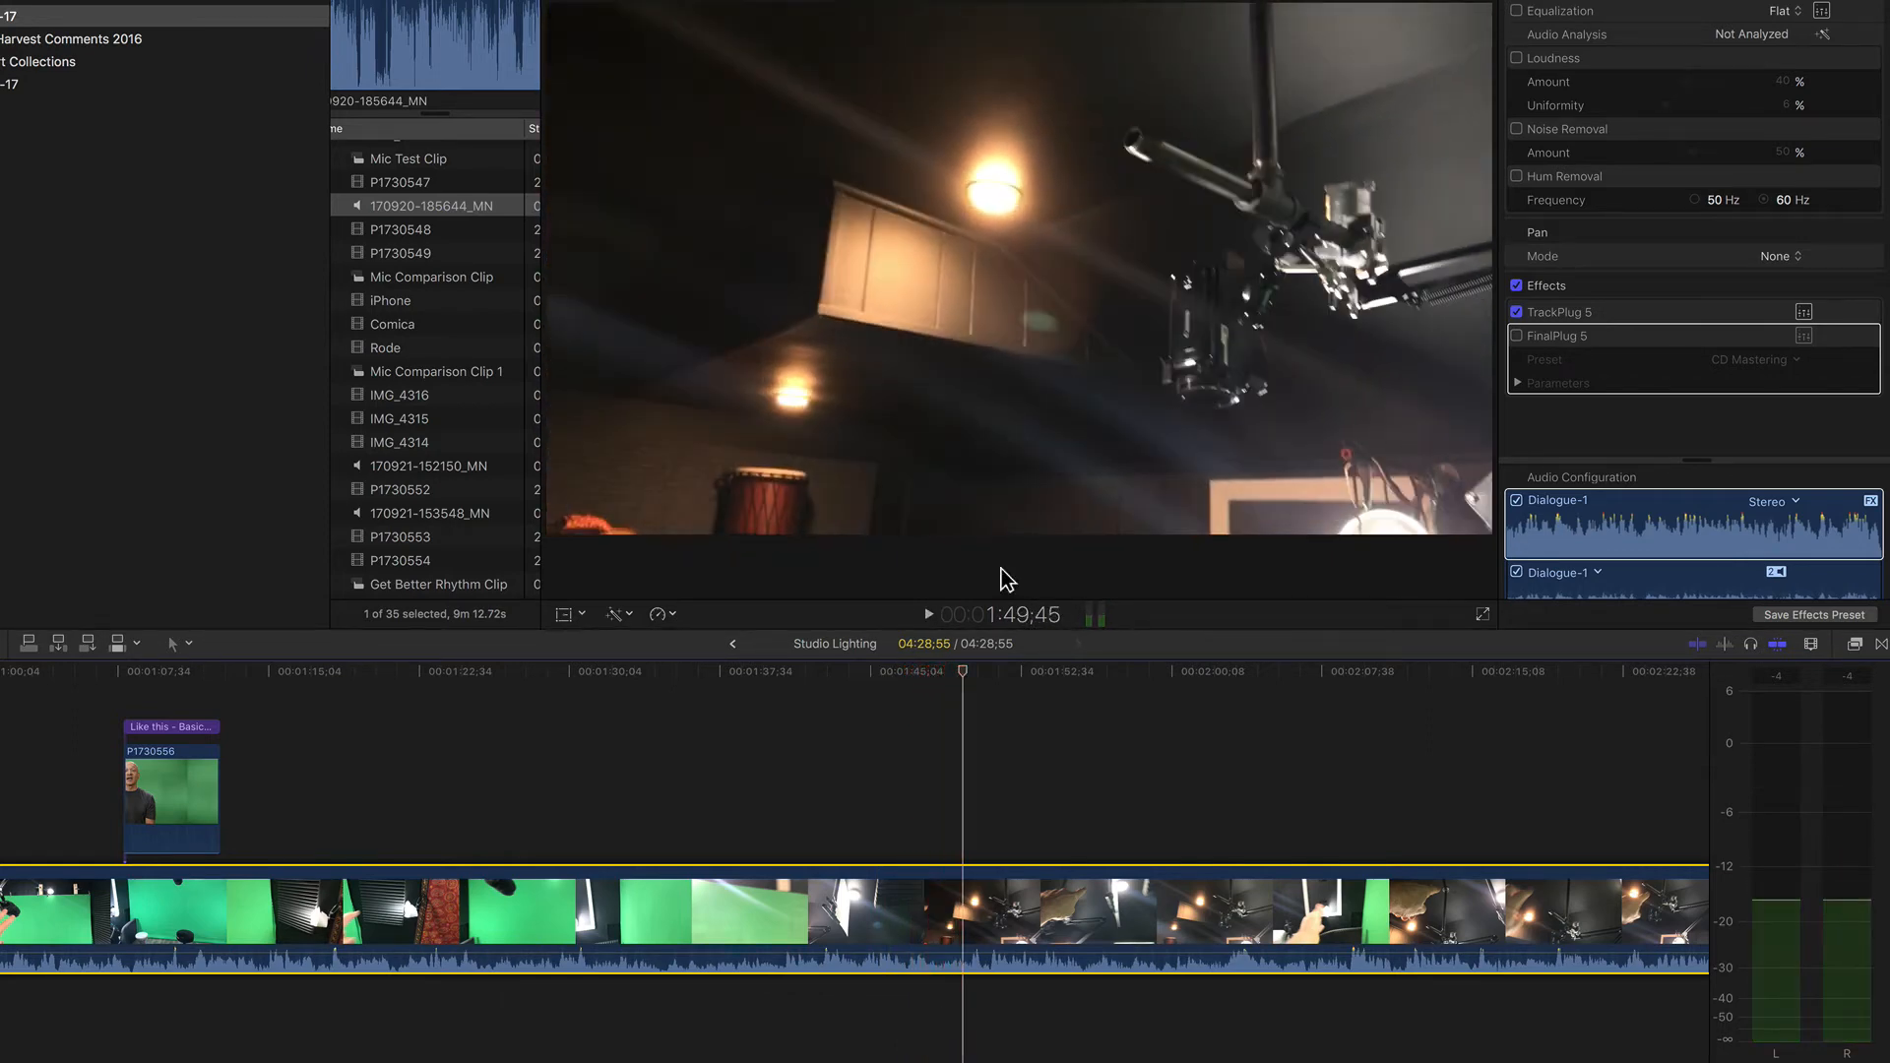
Step: Examine the TrackPlug 5 gate, EQ and compressor settings while the clip plays, and close the plug-in window
{"action": "left_click", "coordinate": [1804, 313]}
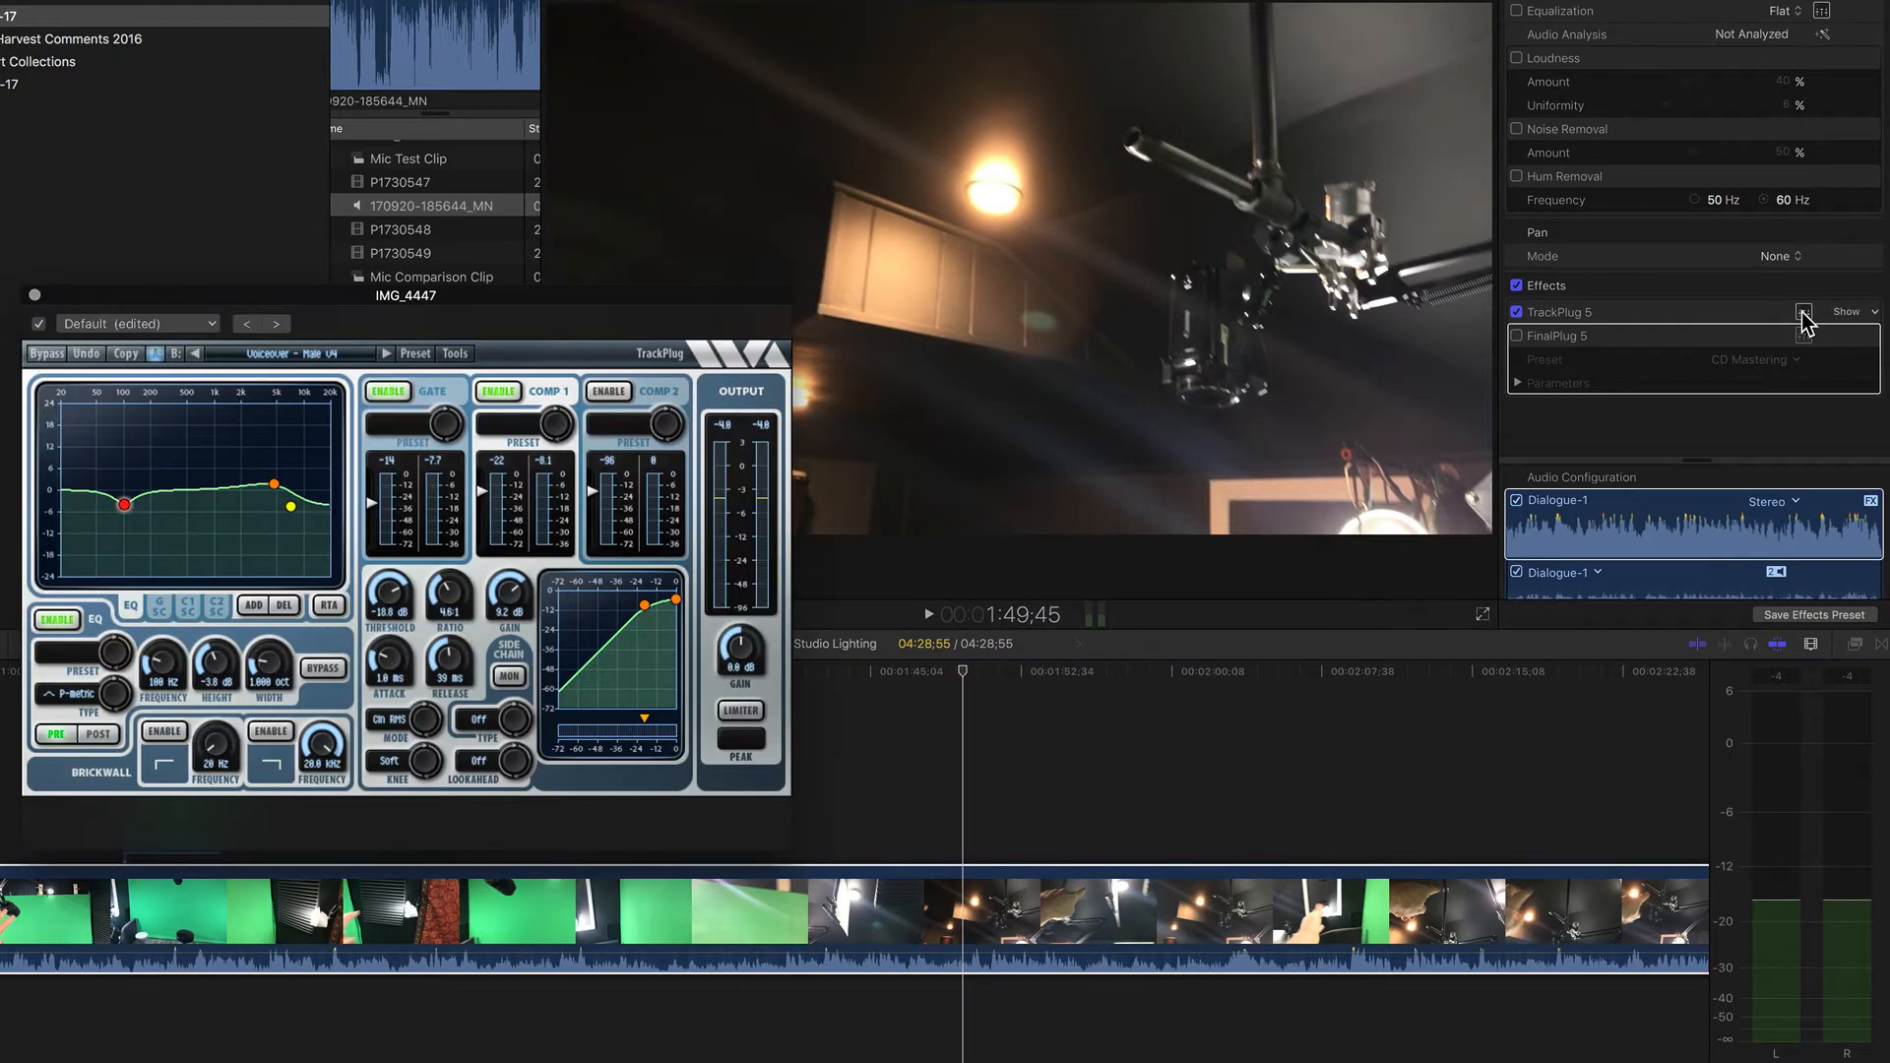
{"action": "left_click_drag", "start_coordinate": [549, 340], "coordinate": [962, 140]}
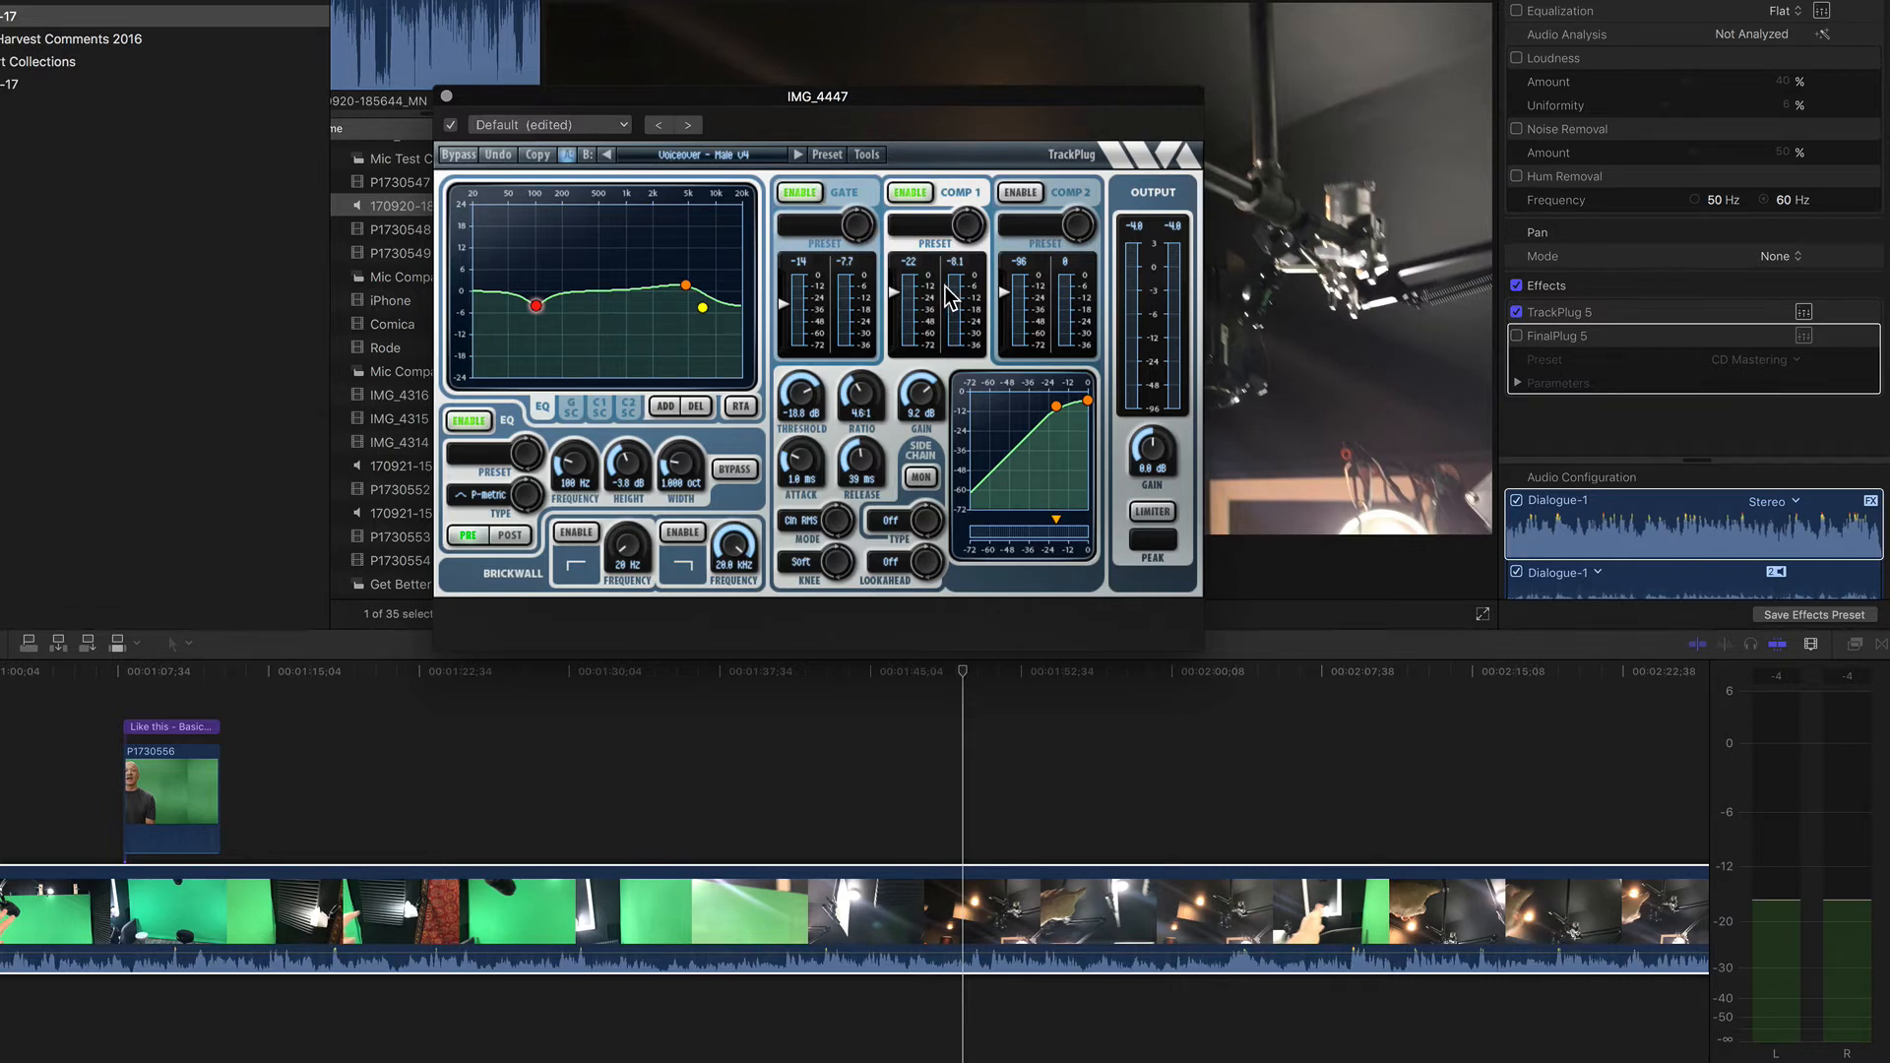
{"action": "key", "text": "space"}
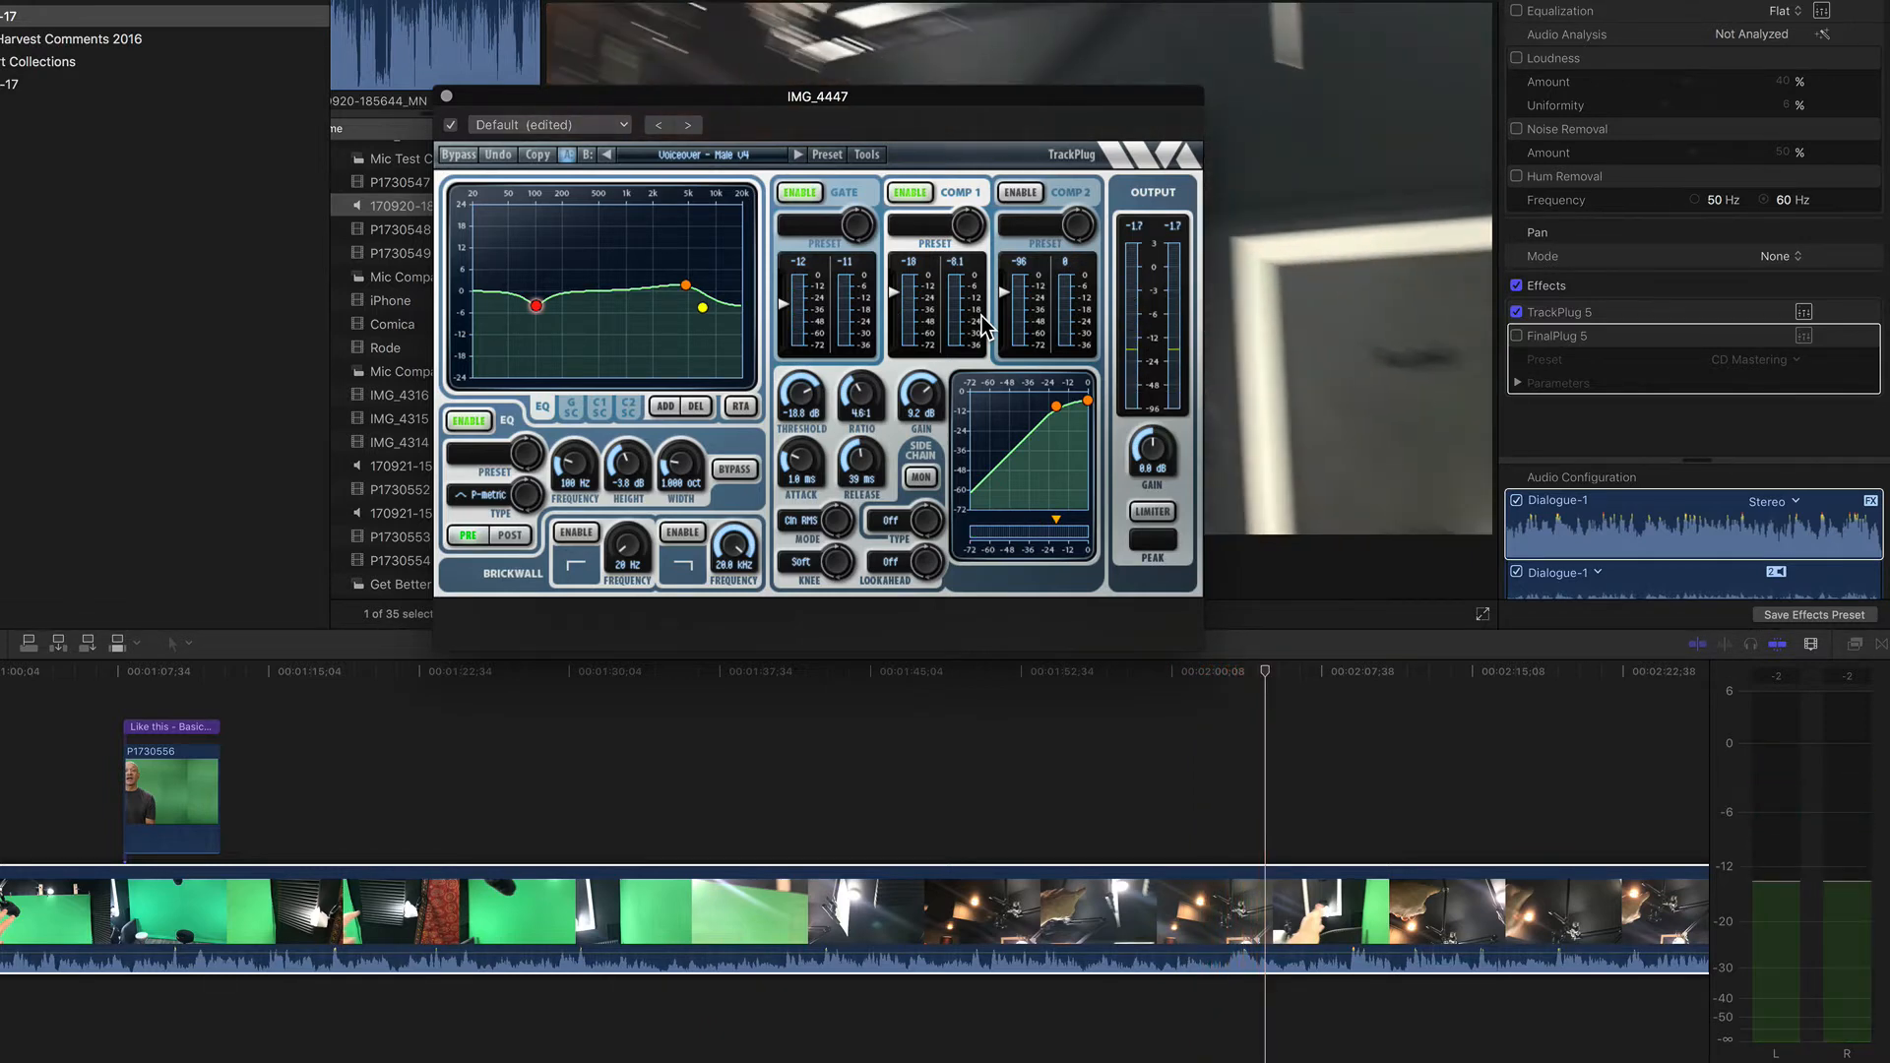
{"action": "left_click", "coordinate": [431, 96]}
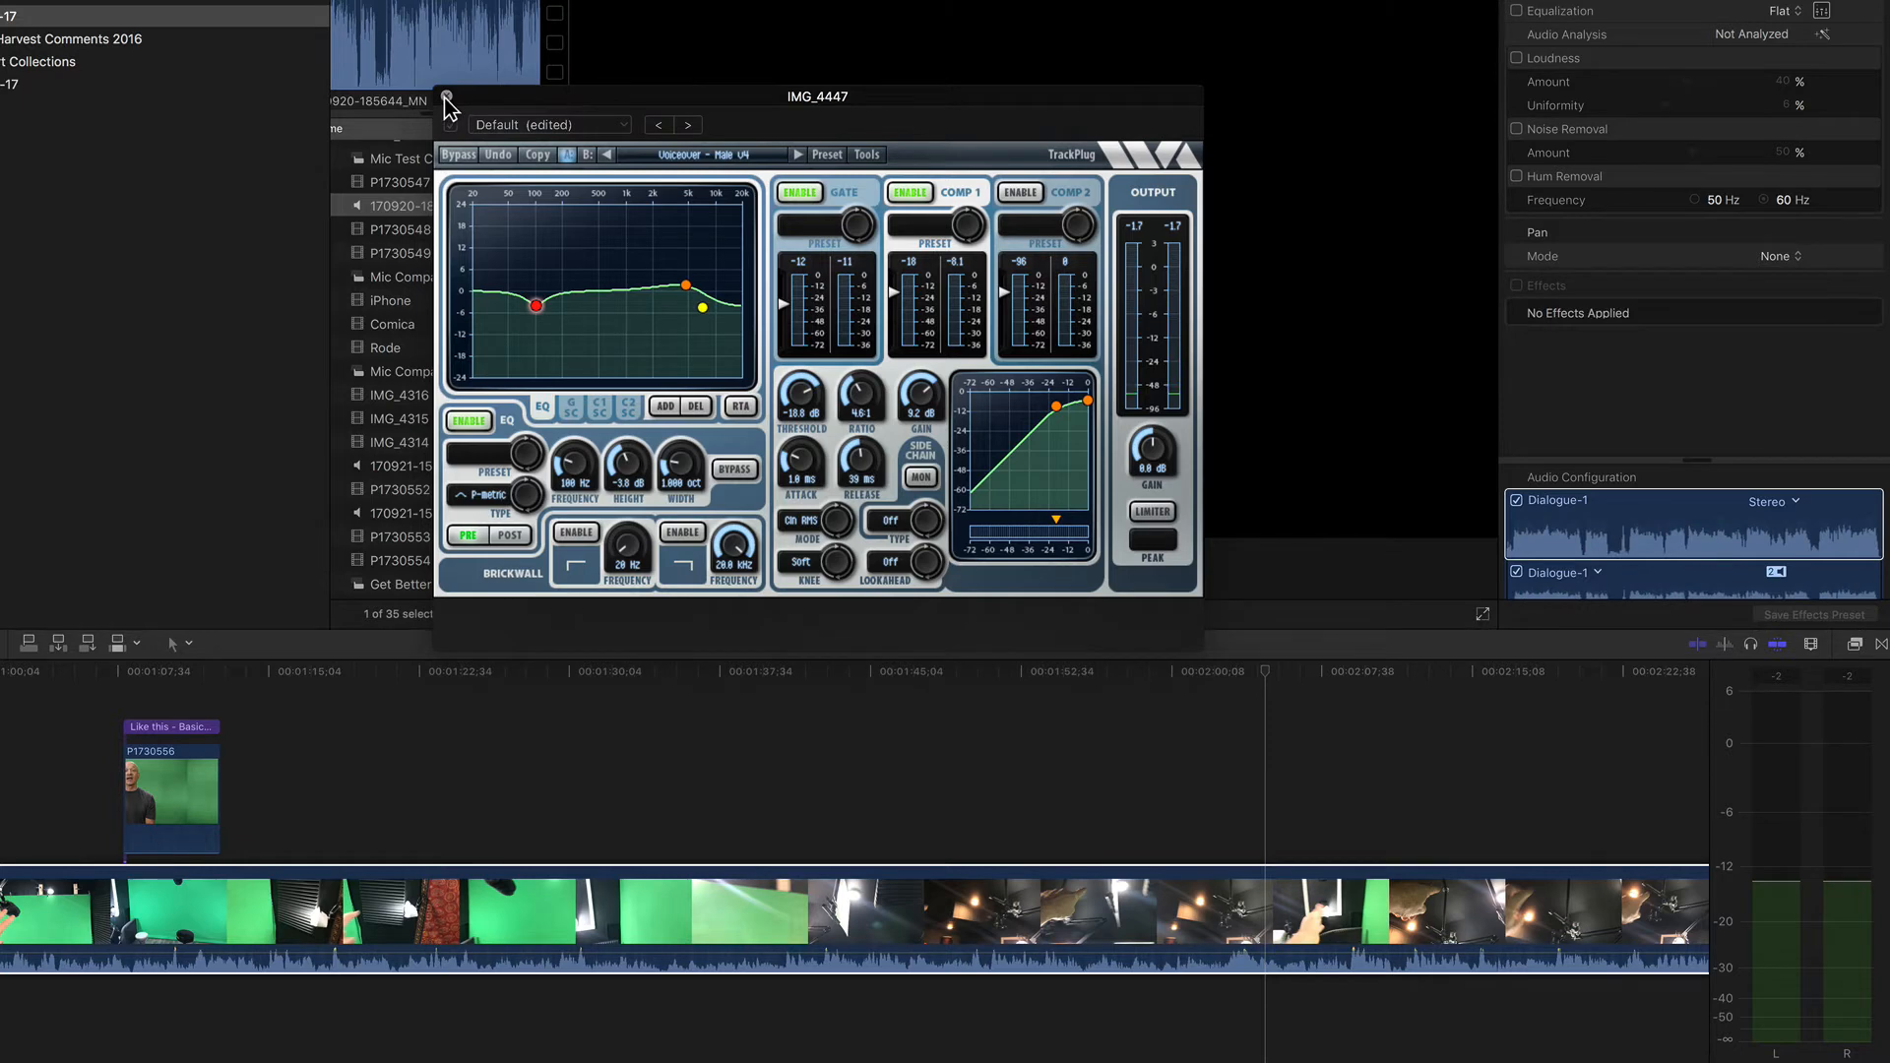
{"action": "left_click", "coordinate": [446, 98]}
Step: Play a louder section of the clip from about 3:12 with only TrackPlug 5 enabled to check its levels
{"action": "scroll", "coordinate": [1112, 735], "scroll_direction": "right", "scroll_amount": 7}
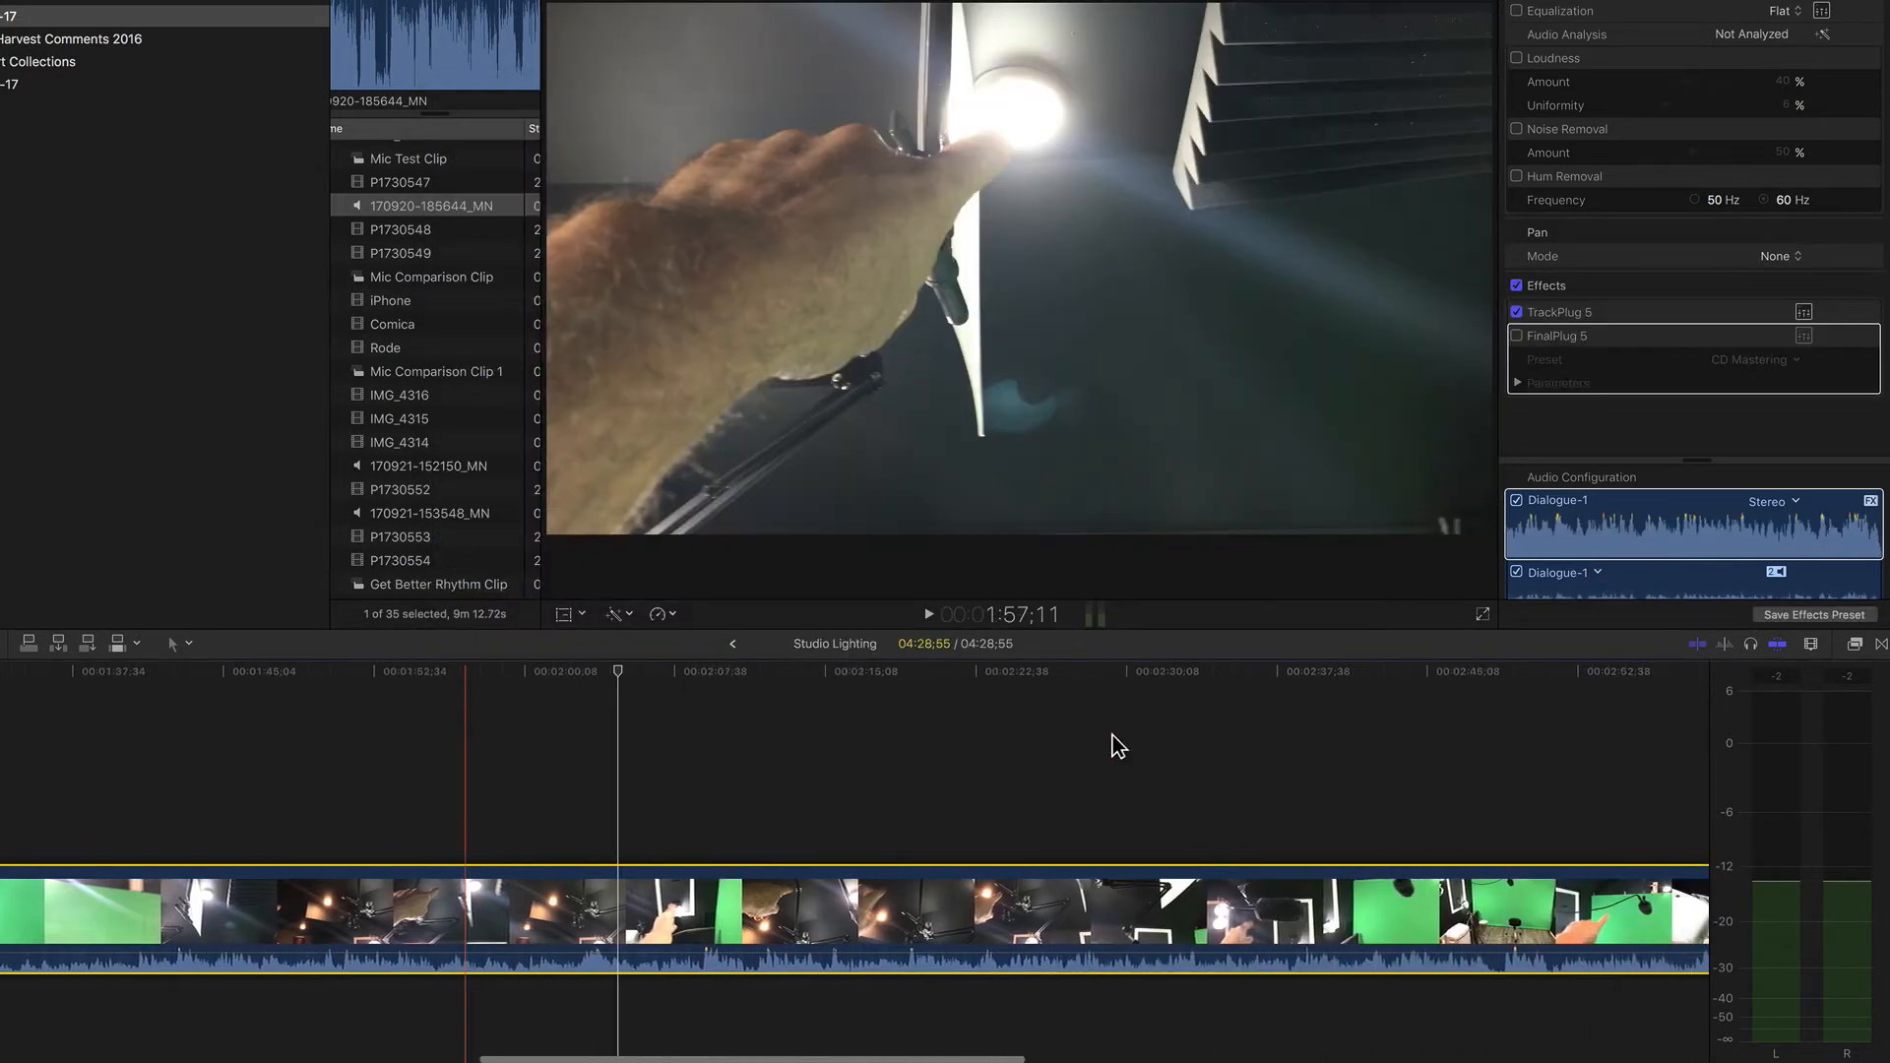
{"action": "scroll", "coordinate": [1113, 736], "scroll_direction": "right", "scroll_amount": 7}
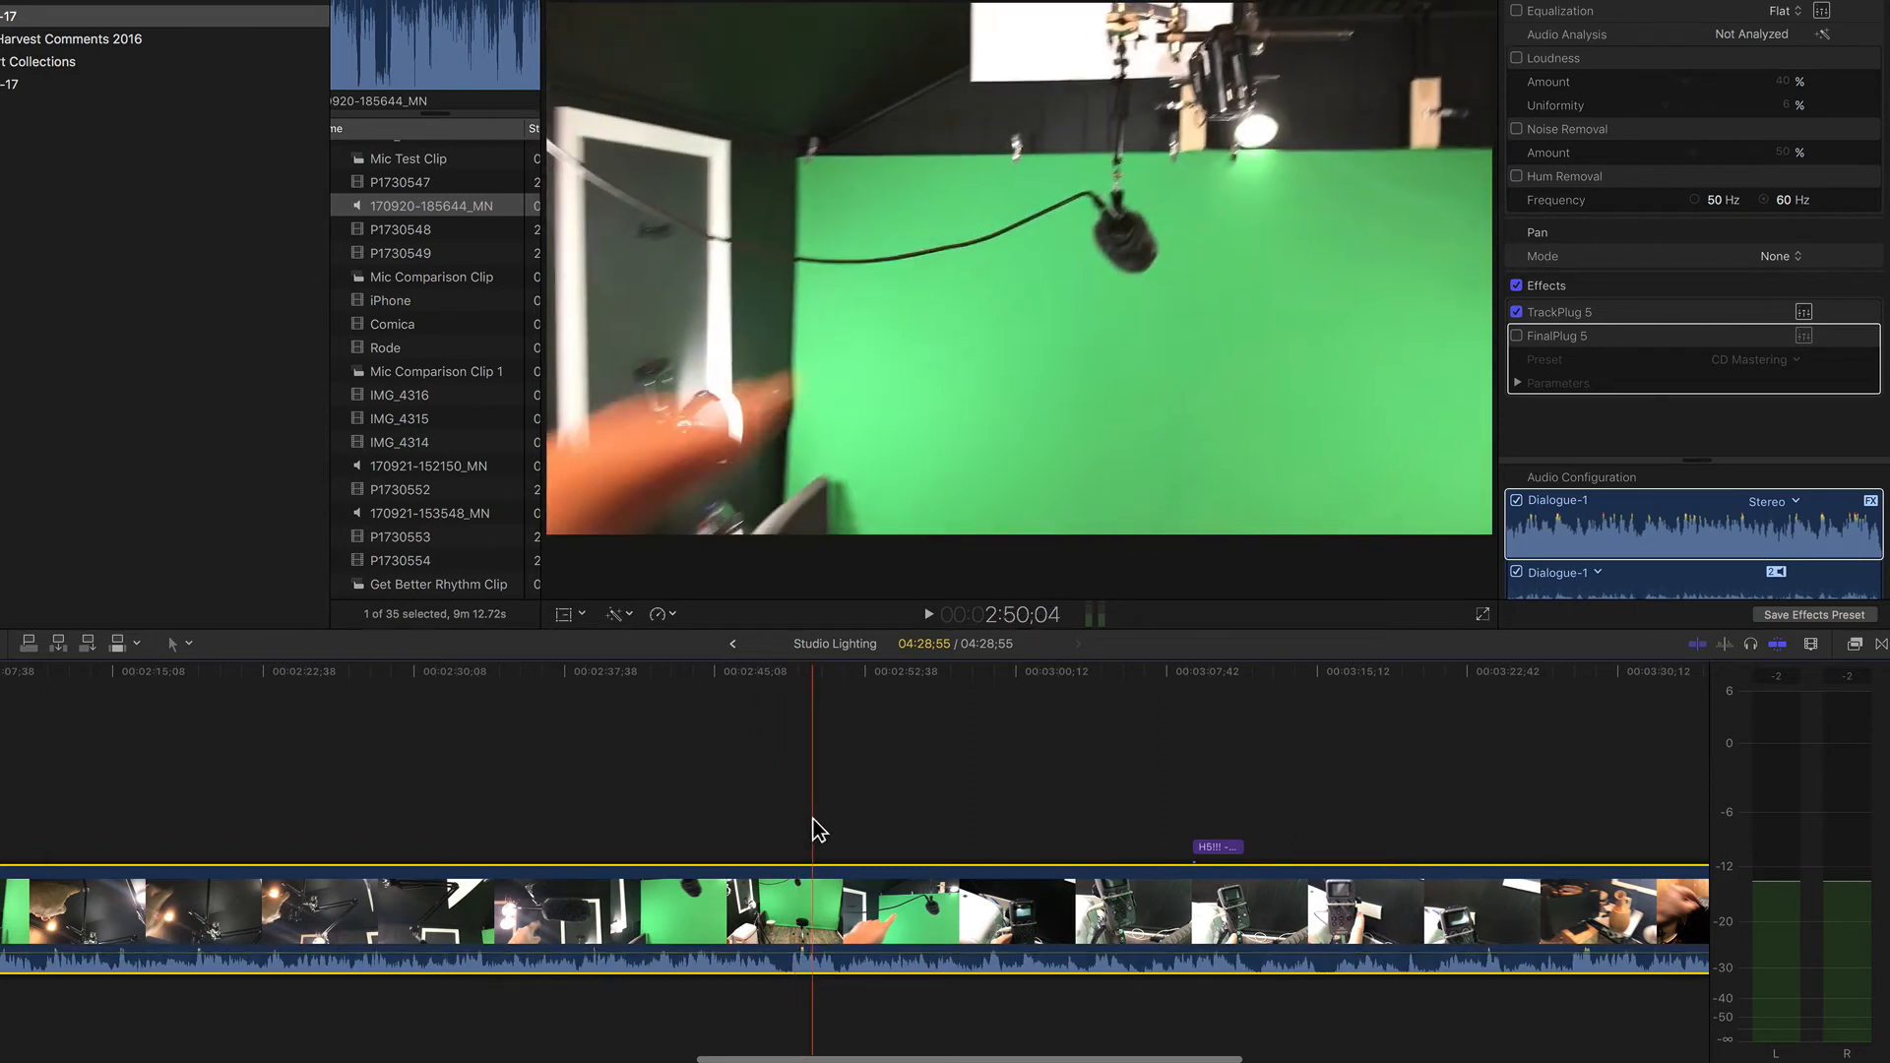
{"action": "scroll", "coordinate": [847, 788], "scroll_direction": "right", "scroll_amount": 5}
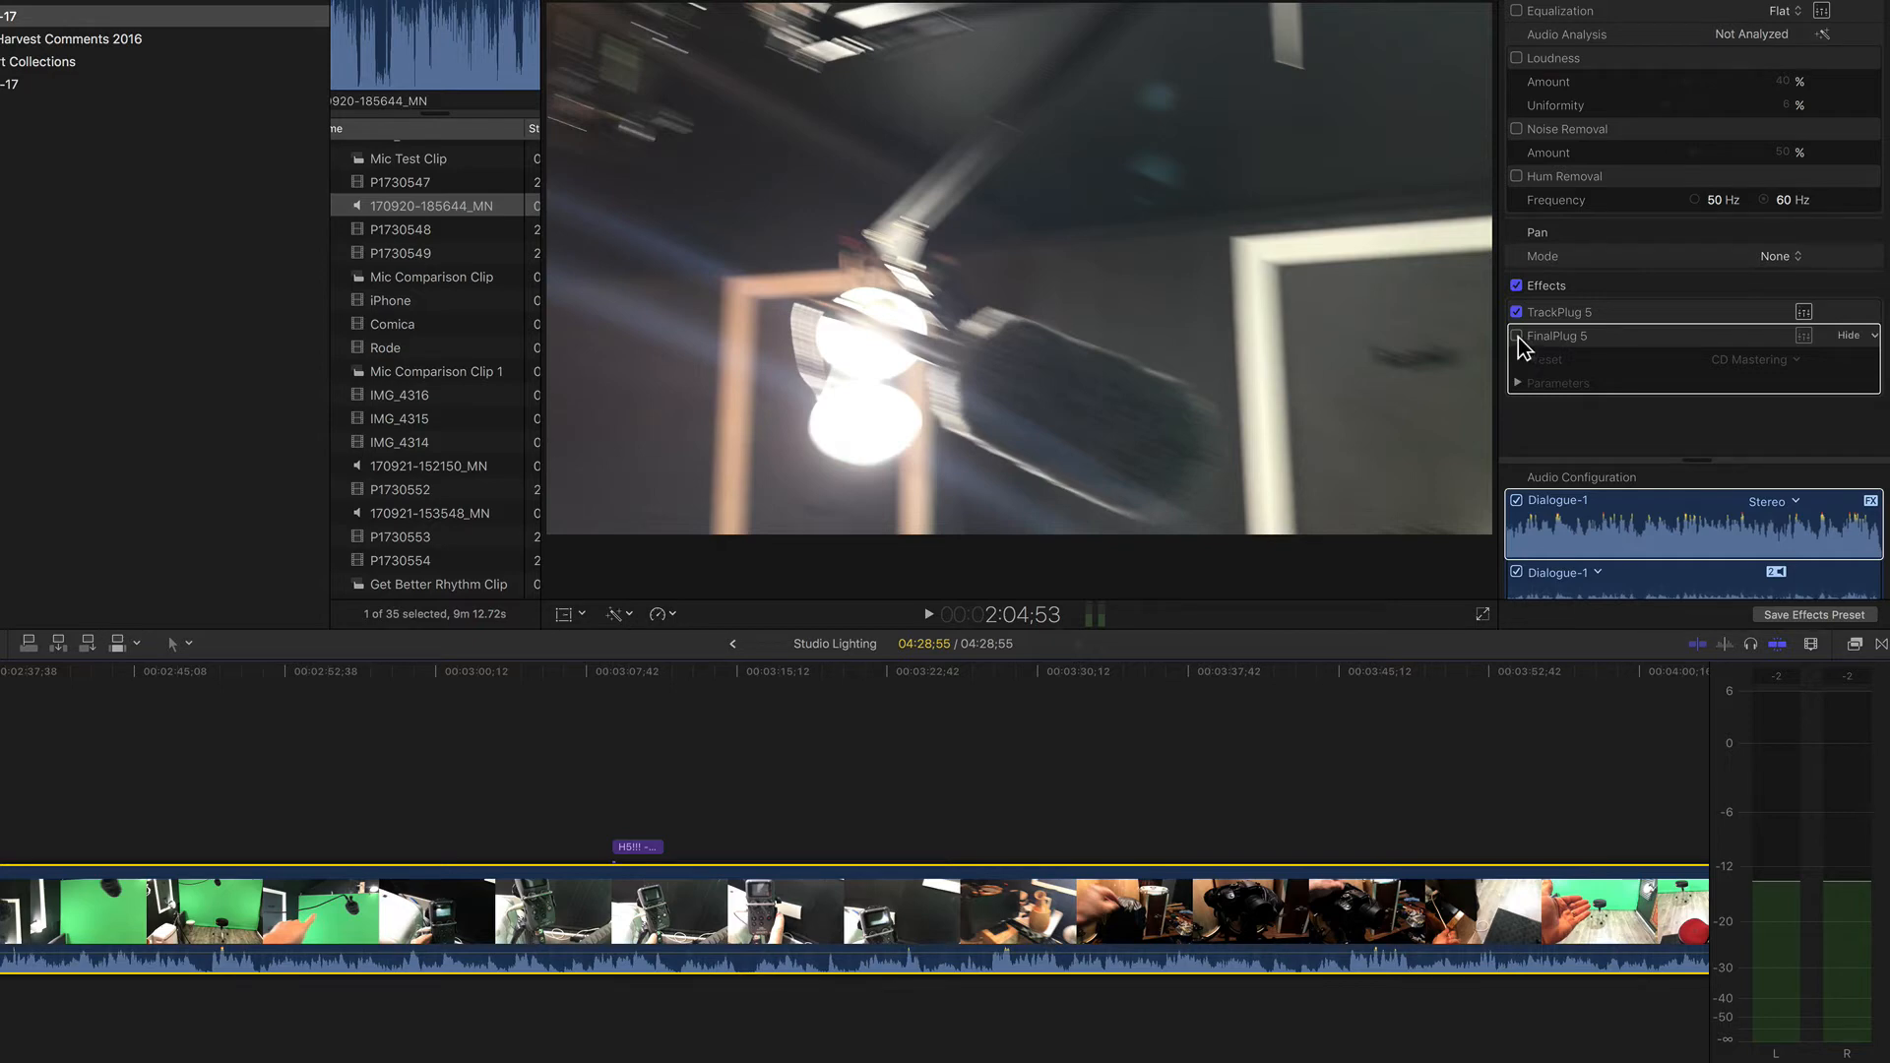
{"action": "left_click", "coordinate": [677, 675]}
{"action": "key", "text": "space"}
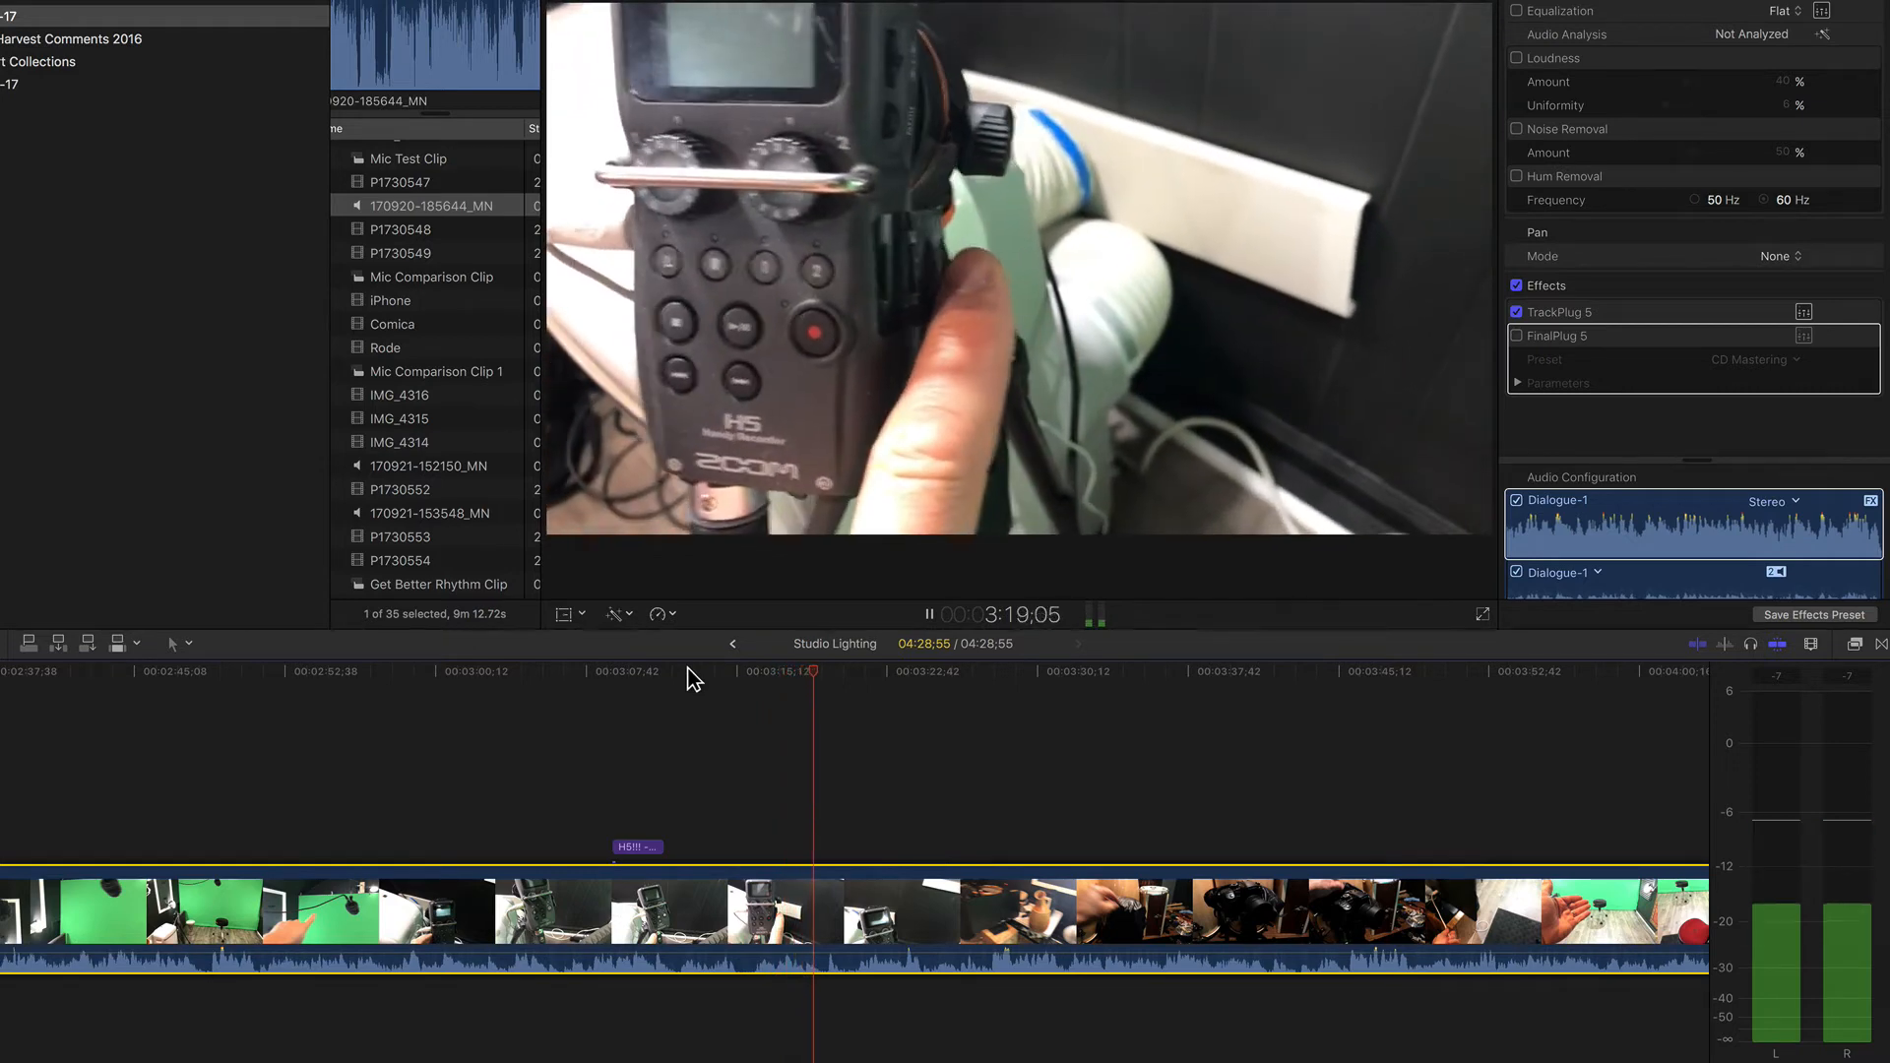
{"action": "key", "text": "space"}
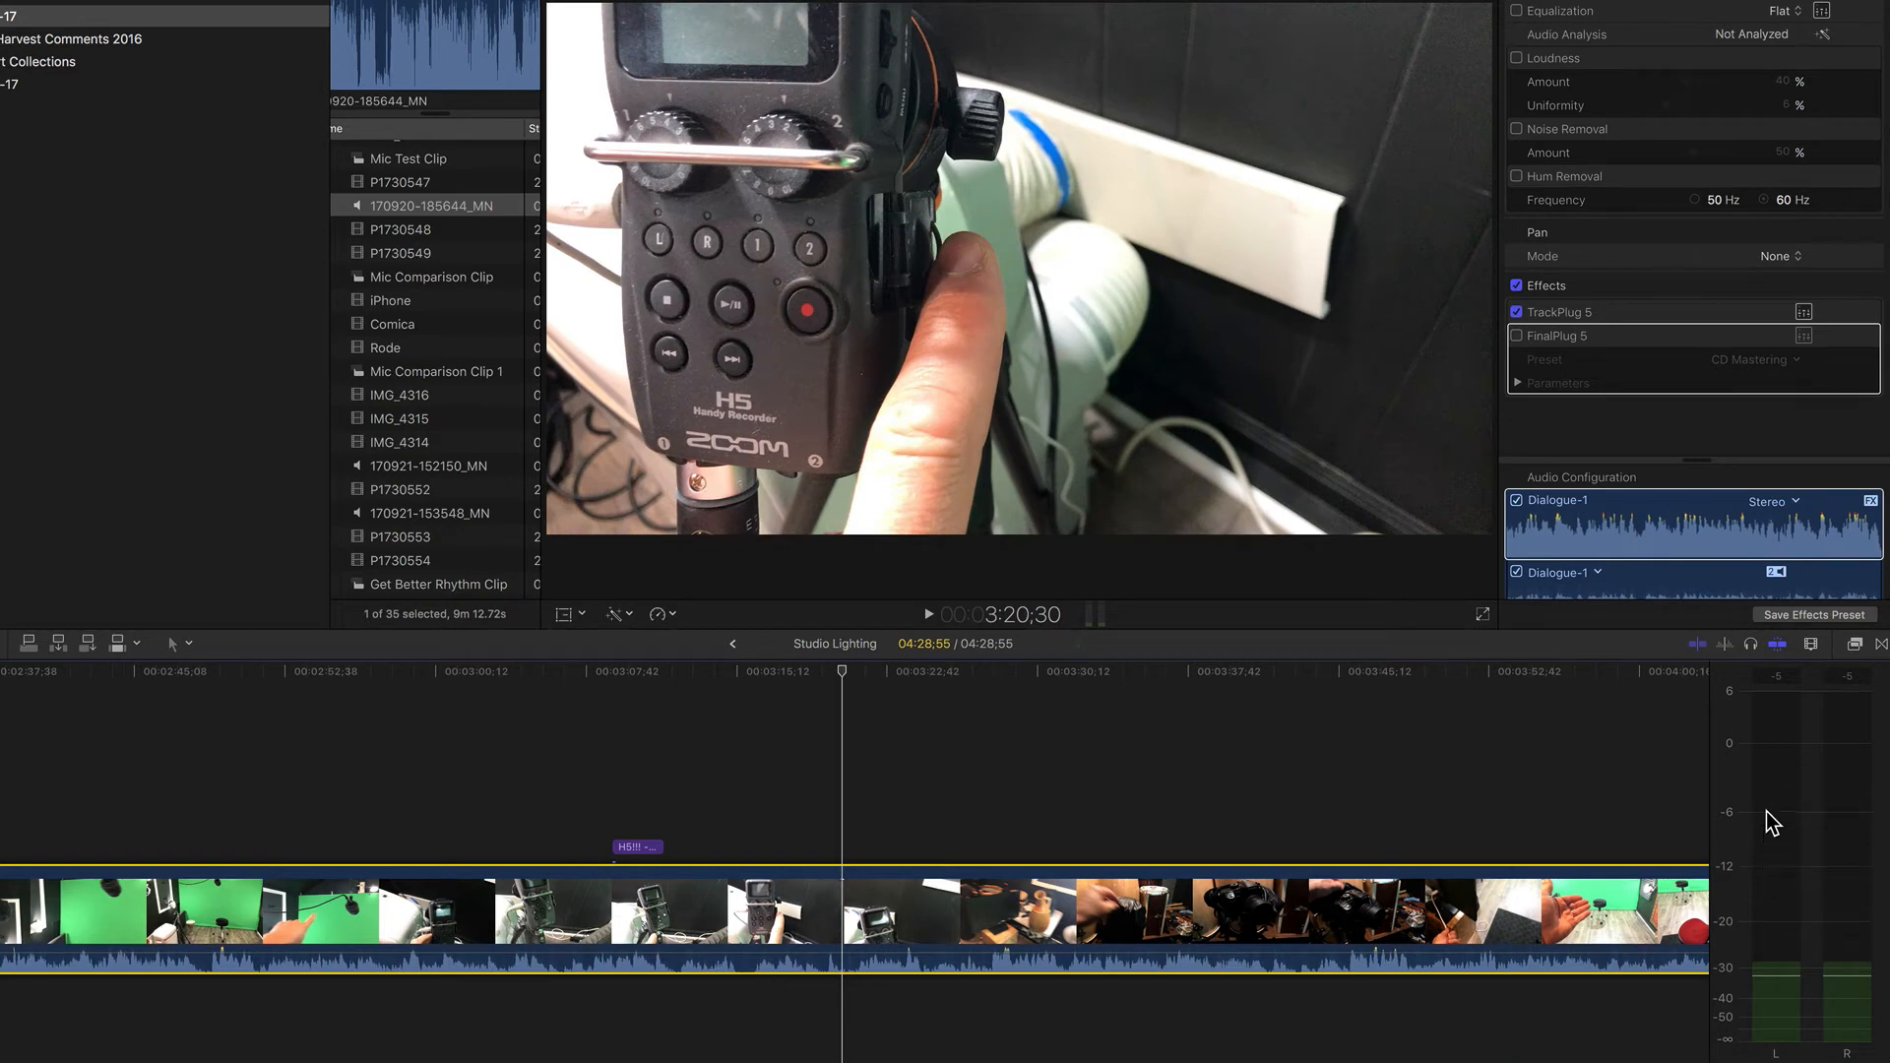
Step: Enable the FinalPlug 5 effect with its CD Mastering preset and replay the clip from about 3:12
{"action": "left_click", "coordinate": [1545, 359]}
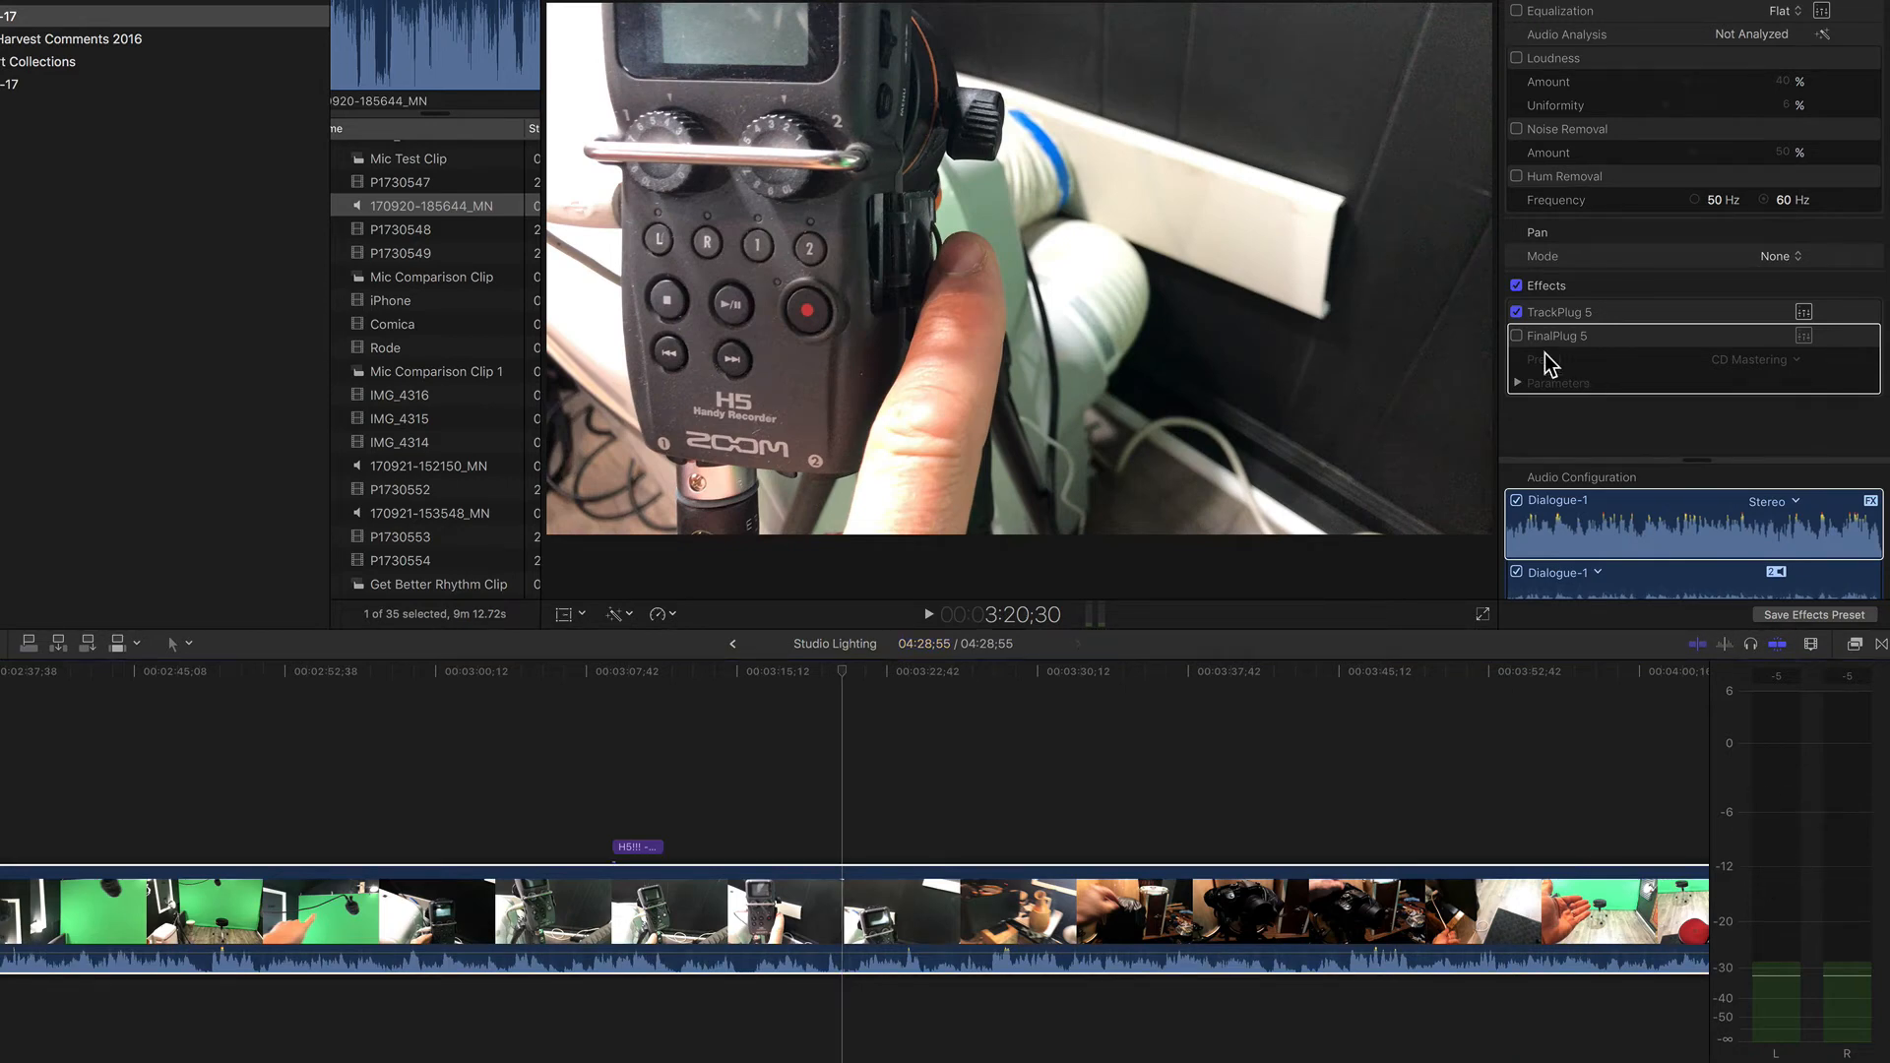
{"action": "left_click", "coordinate": [1518, 337]}
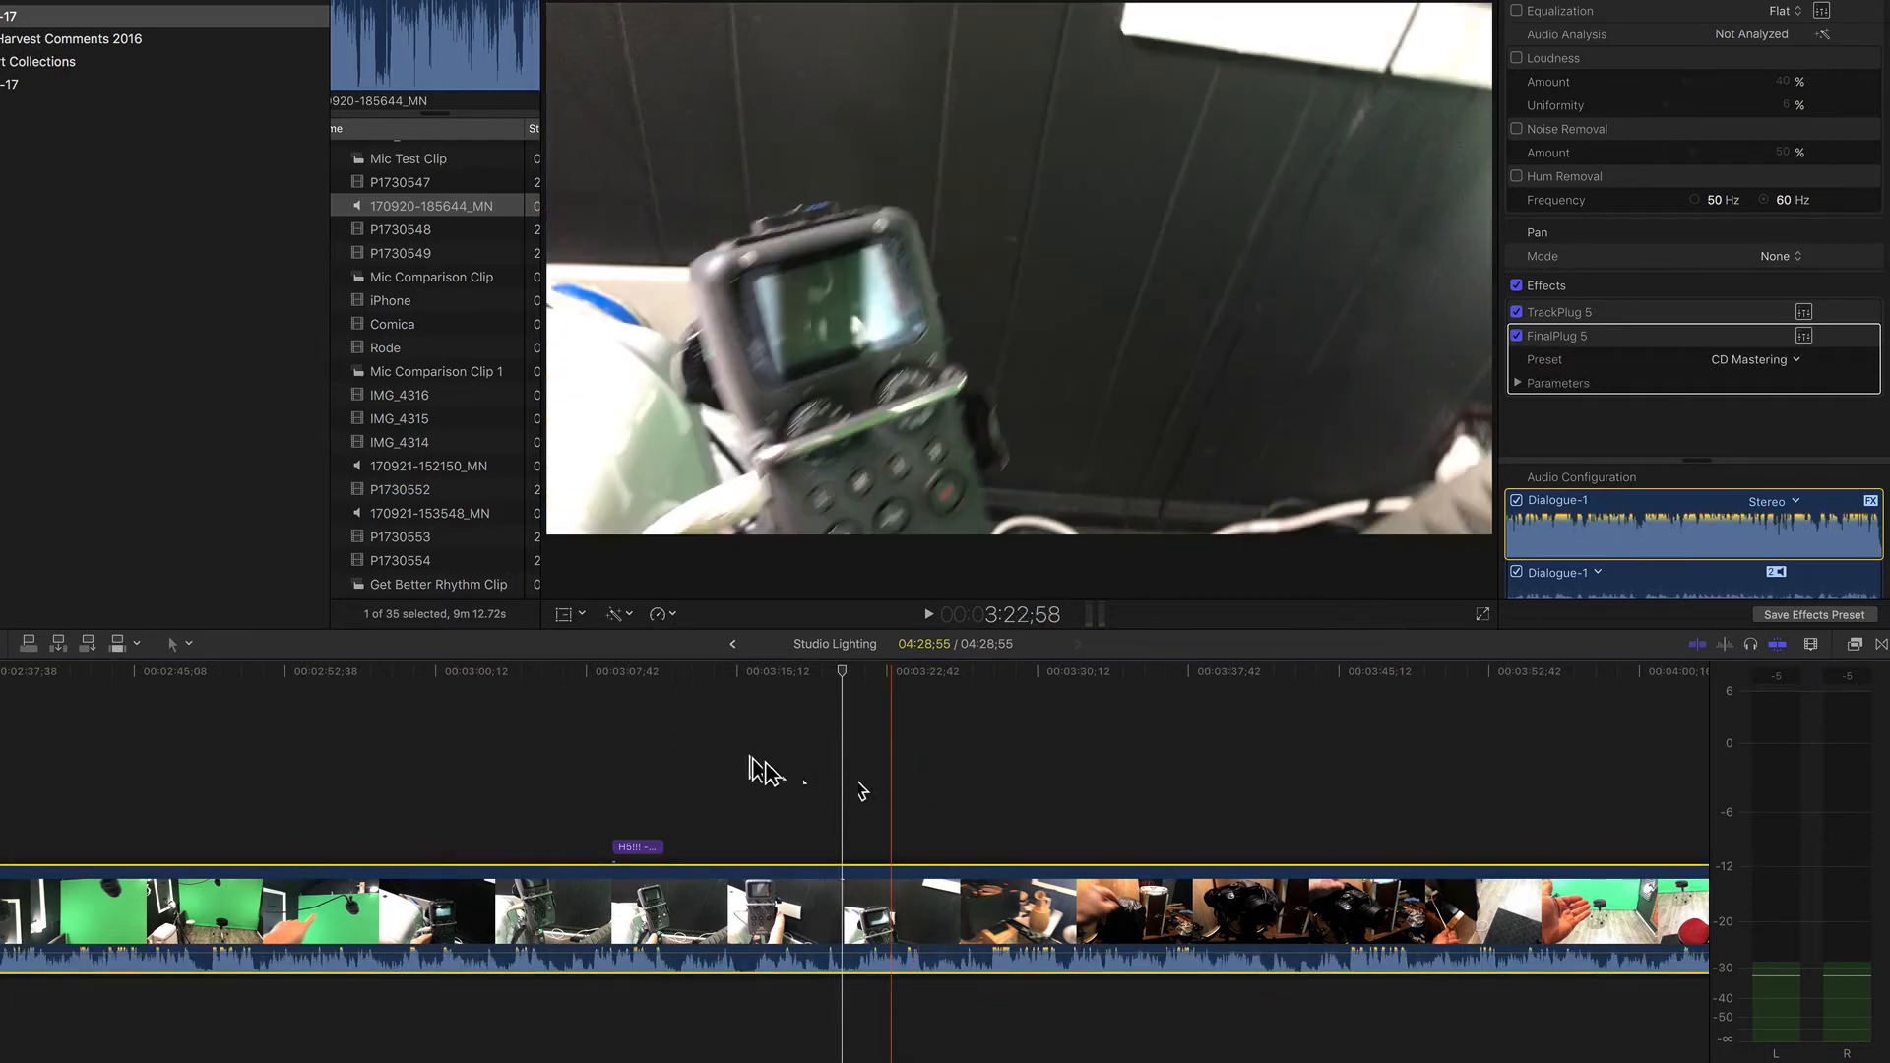
{"action": "left_click", "coordinate": [687, 677]}
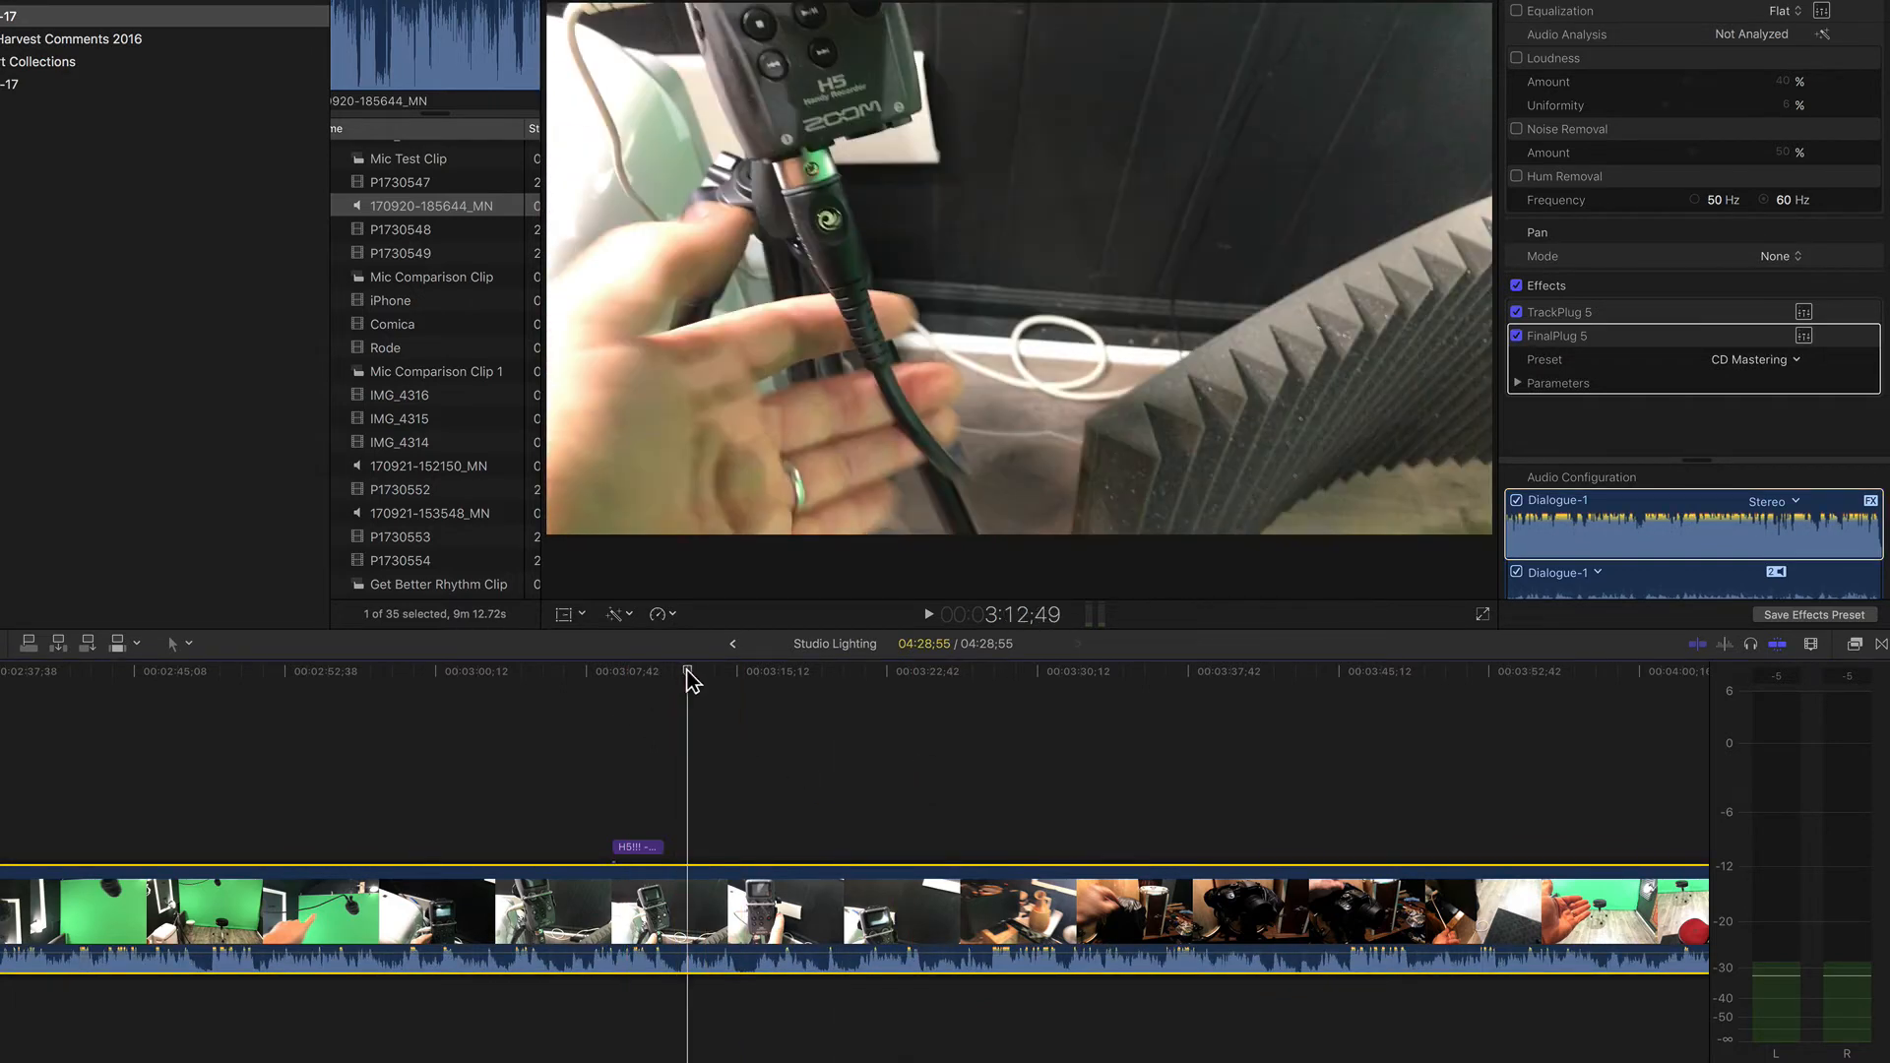
{"action": "key", "text": "space"}
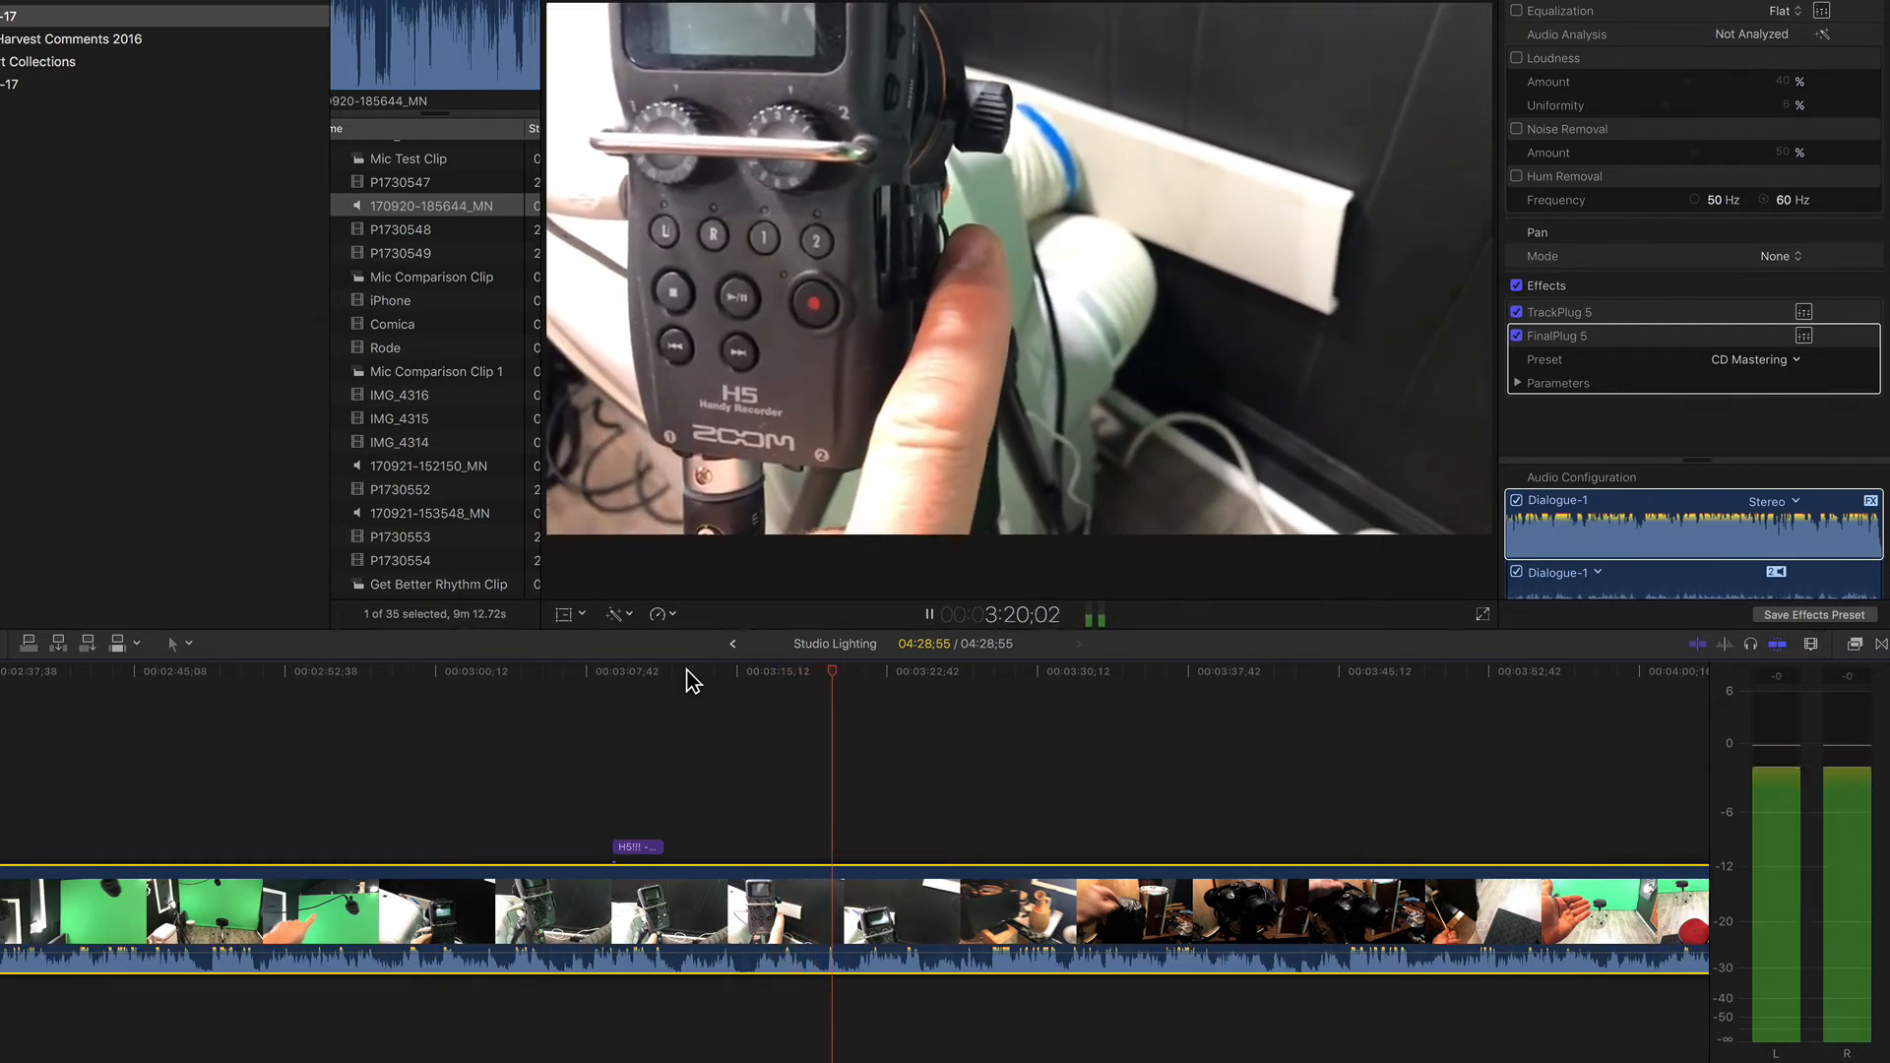
{"action": "key", "text": "space"}
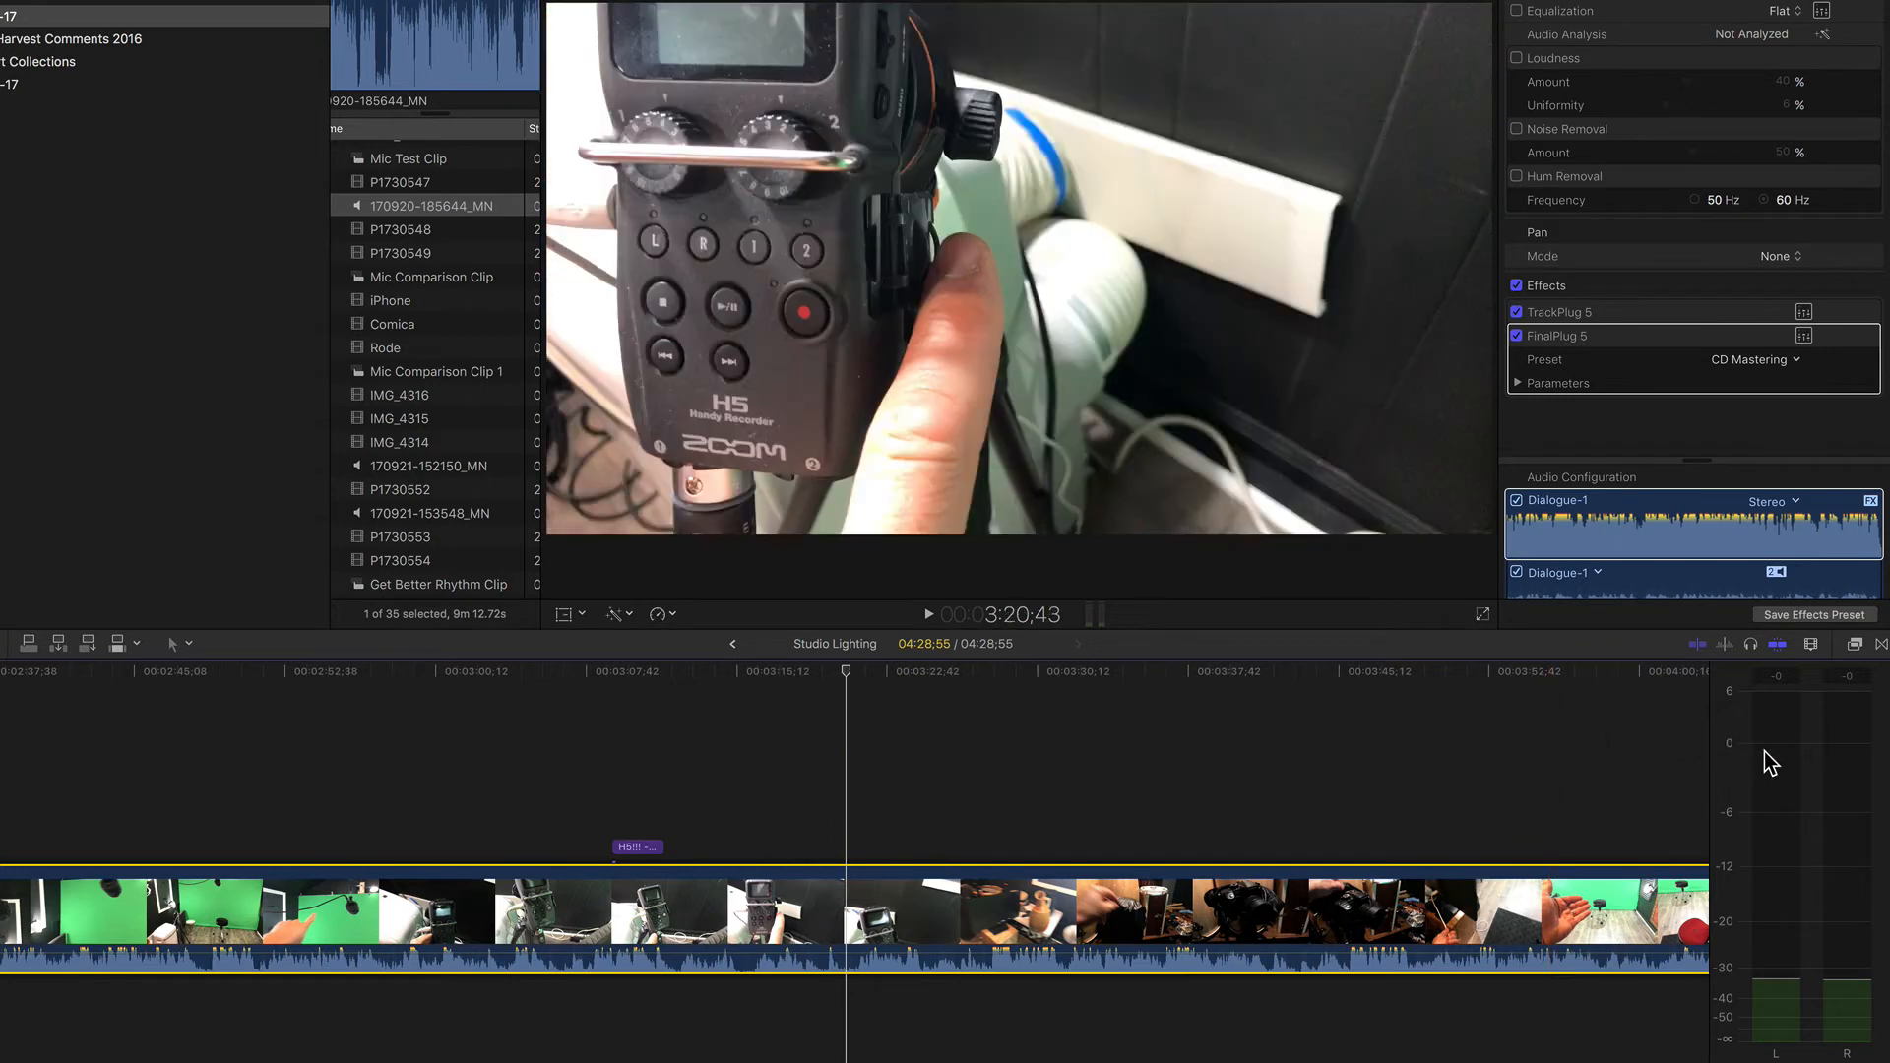
Step: Examine the FinalPlug 5 limiter's threshold, ceiling and attenuation meters while the clip plays from about 3:18
{"action": "left_click", "coordinate": [1804, 335]}
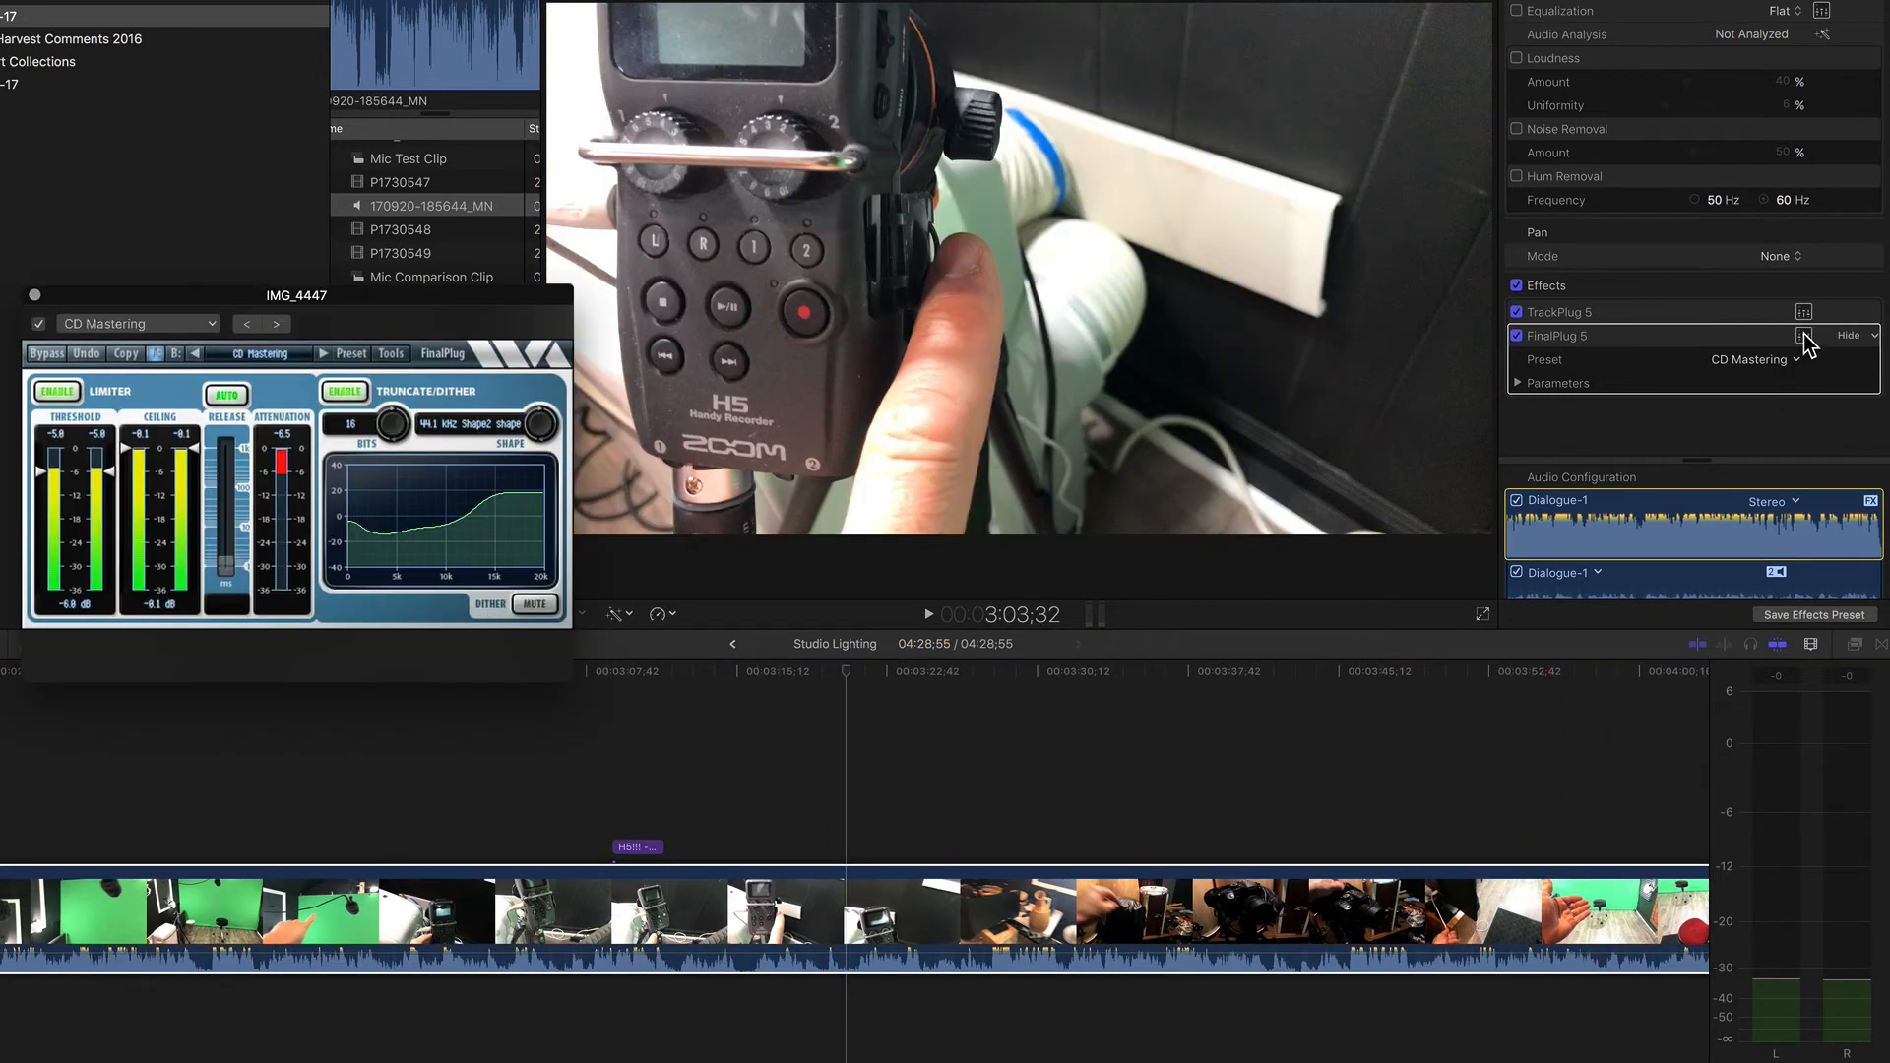
{"action": "left_click_drag", "start_coordinate": [476, 305], "coordinate": [1060, 225]}
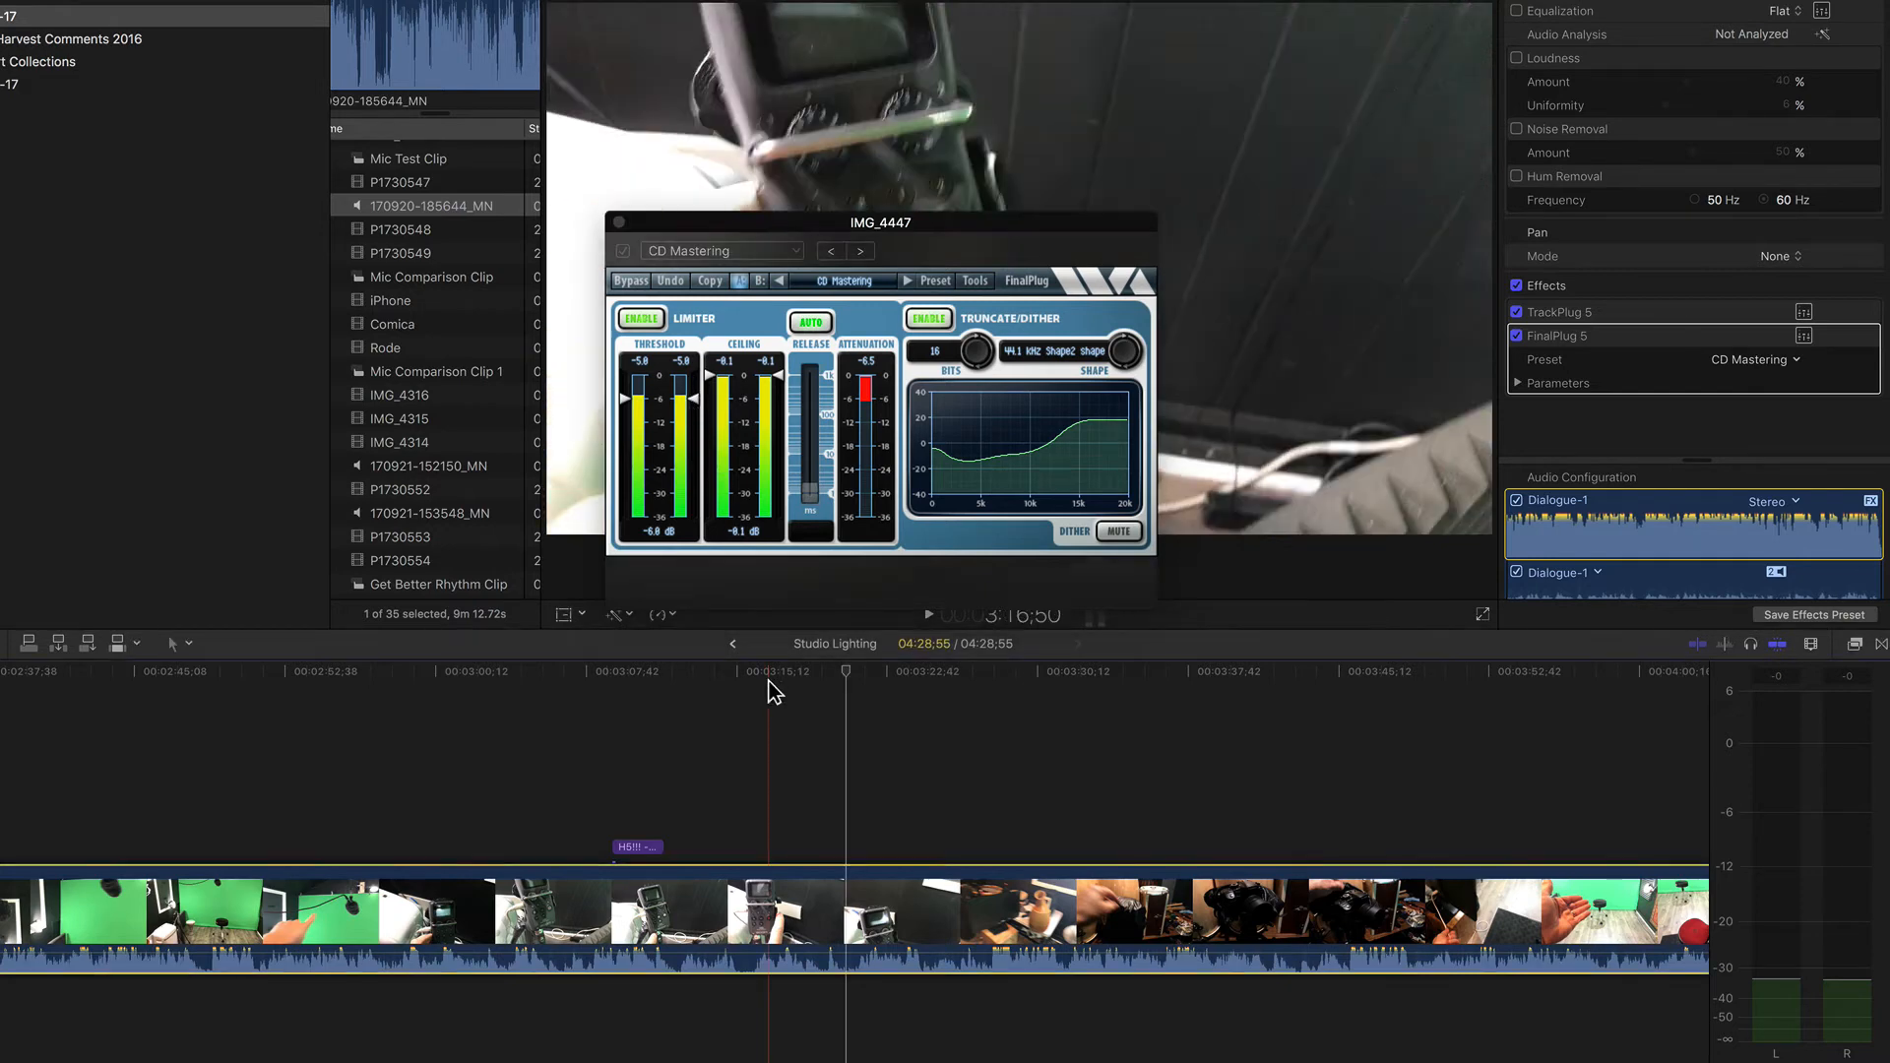
{"action": "left_click", "coordinate": [798, 679]}
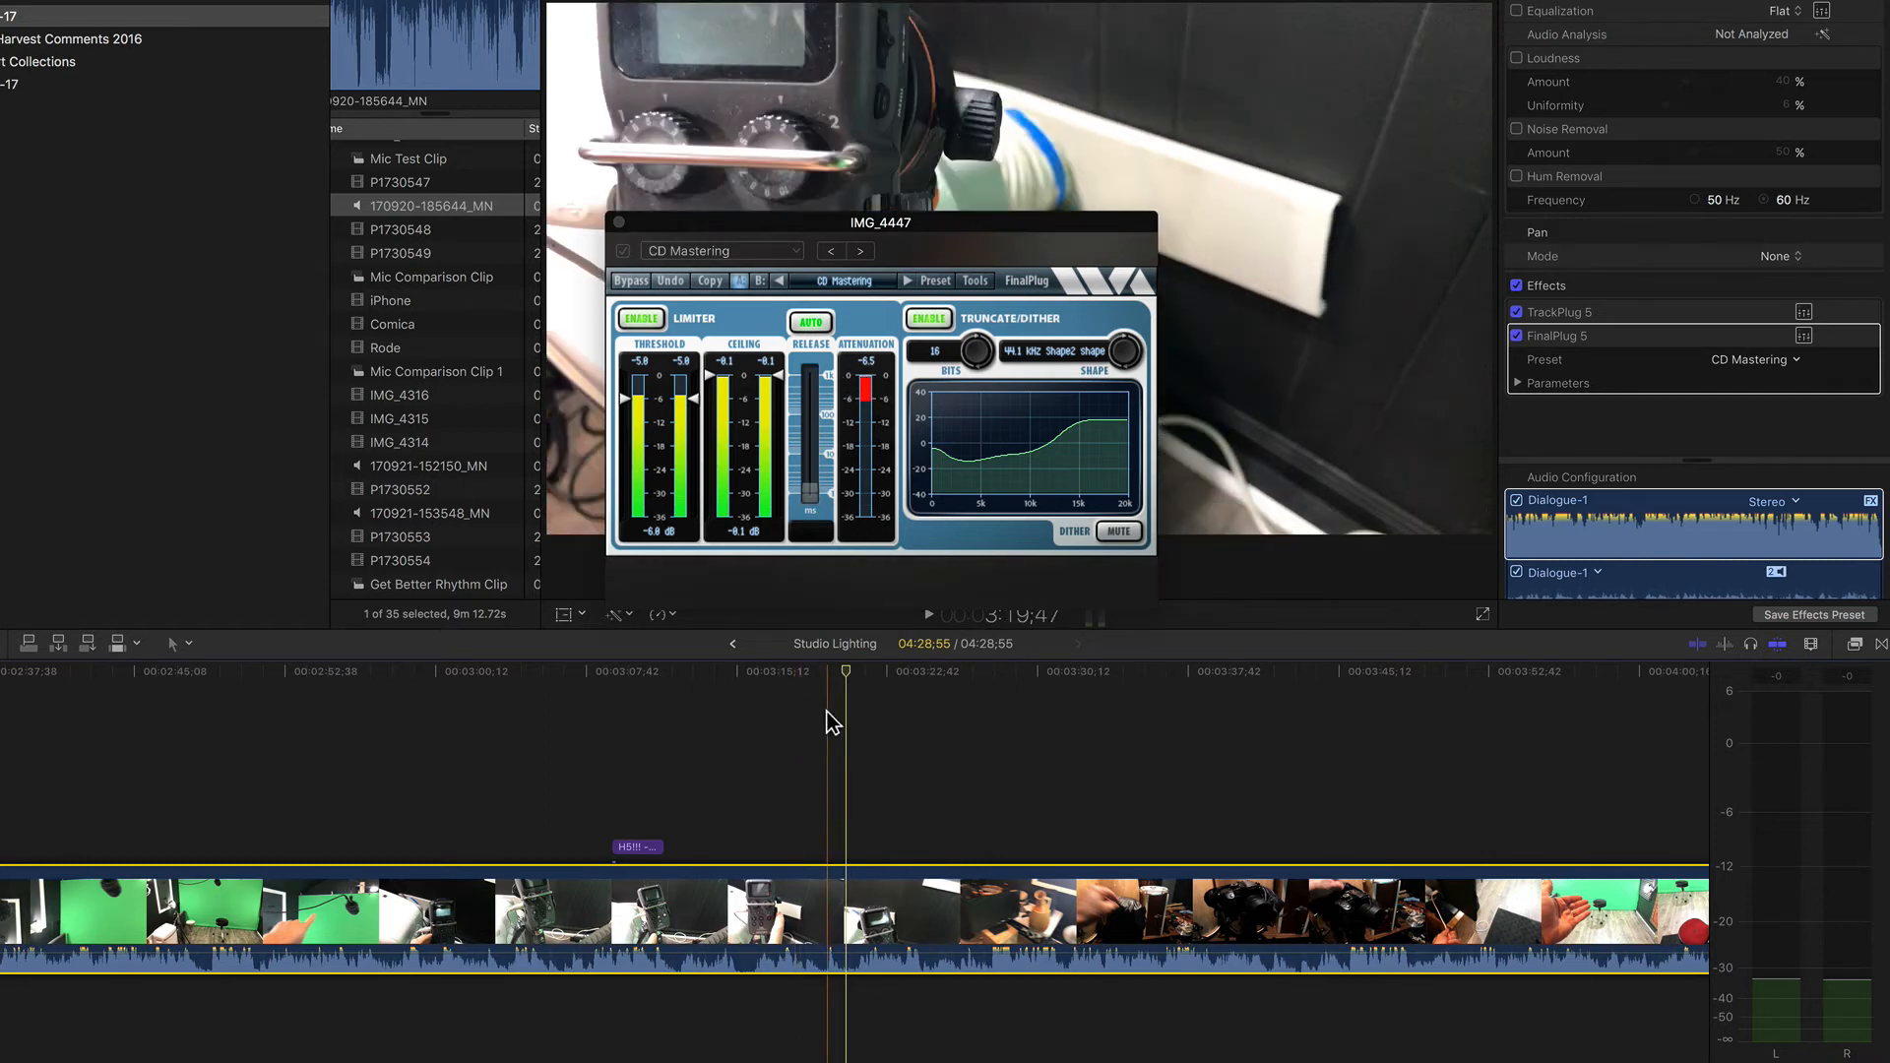
{"action": "left_click", "coordinate": [795, 678]}
{"action": "key", "text": "space"}
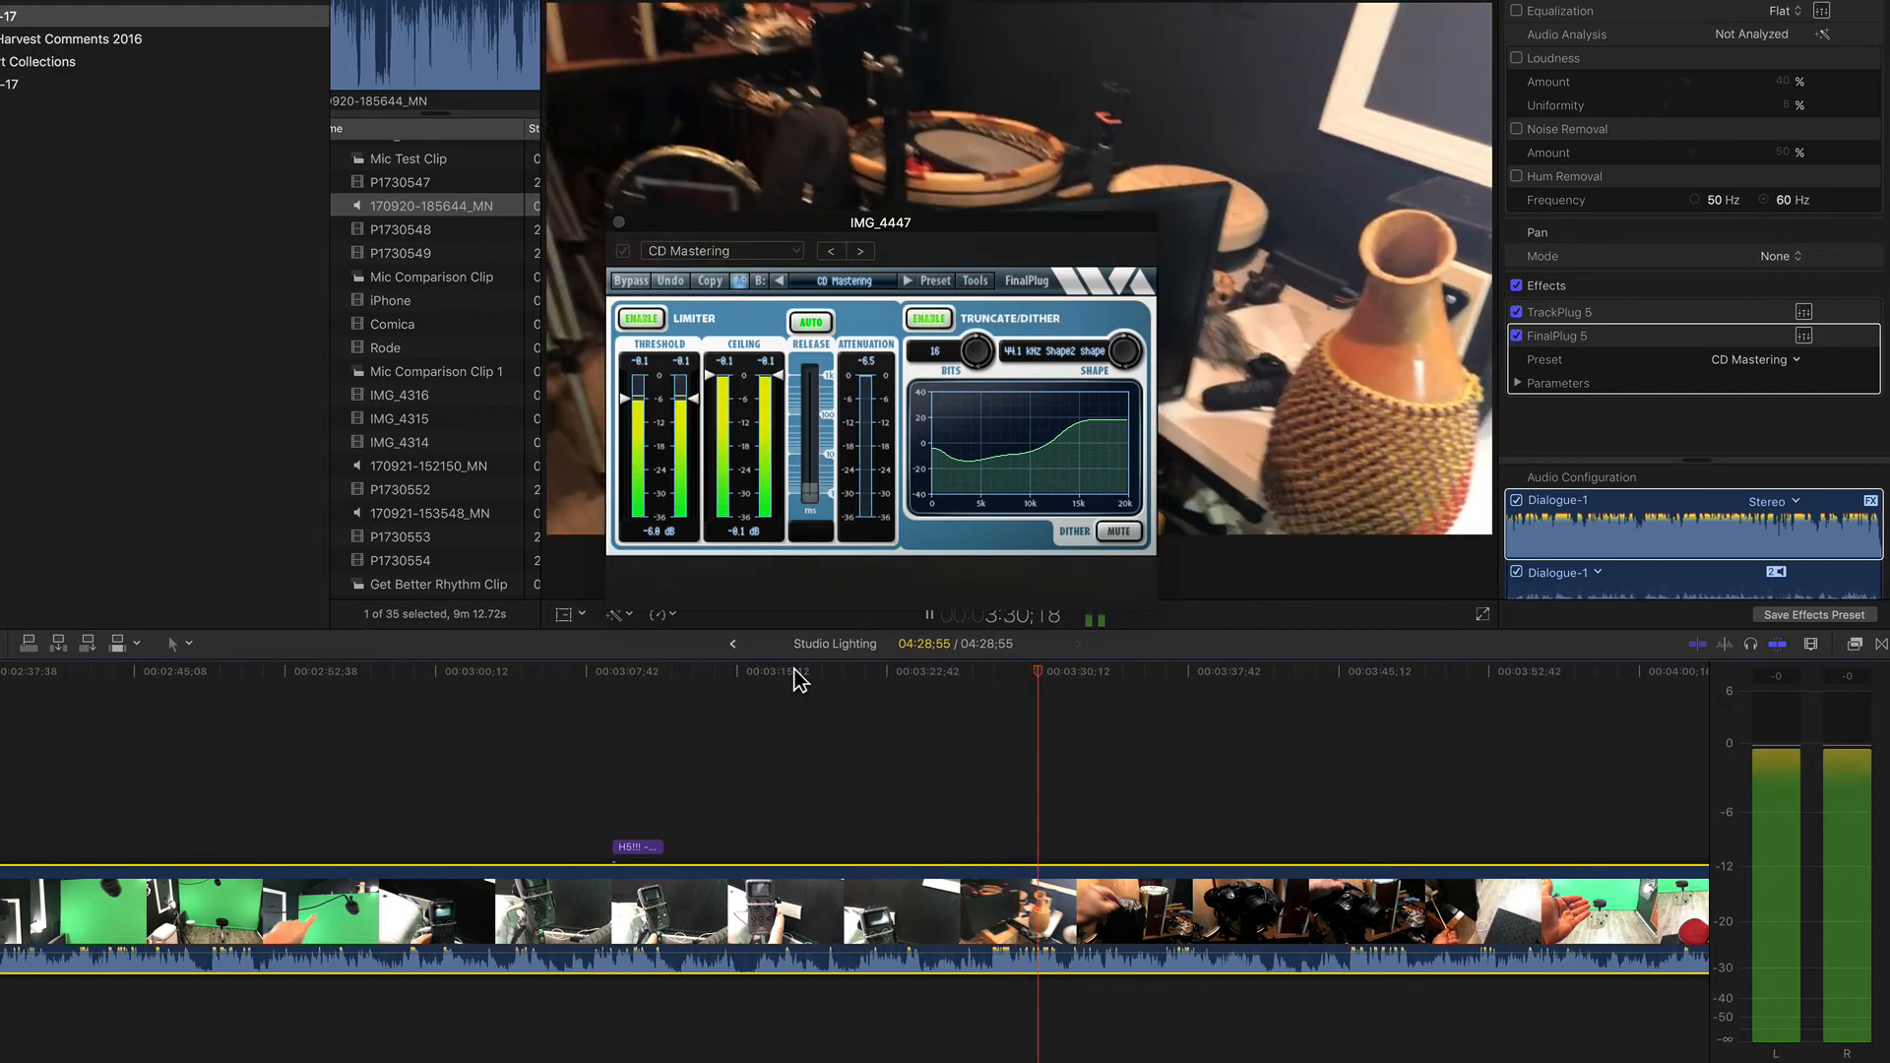
{"action": "key", "text": "space"}
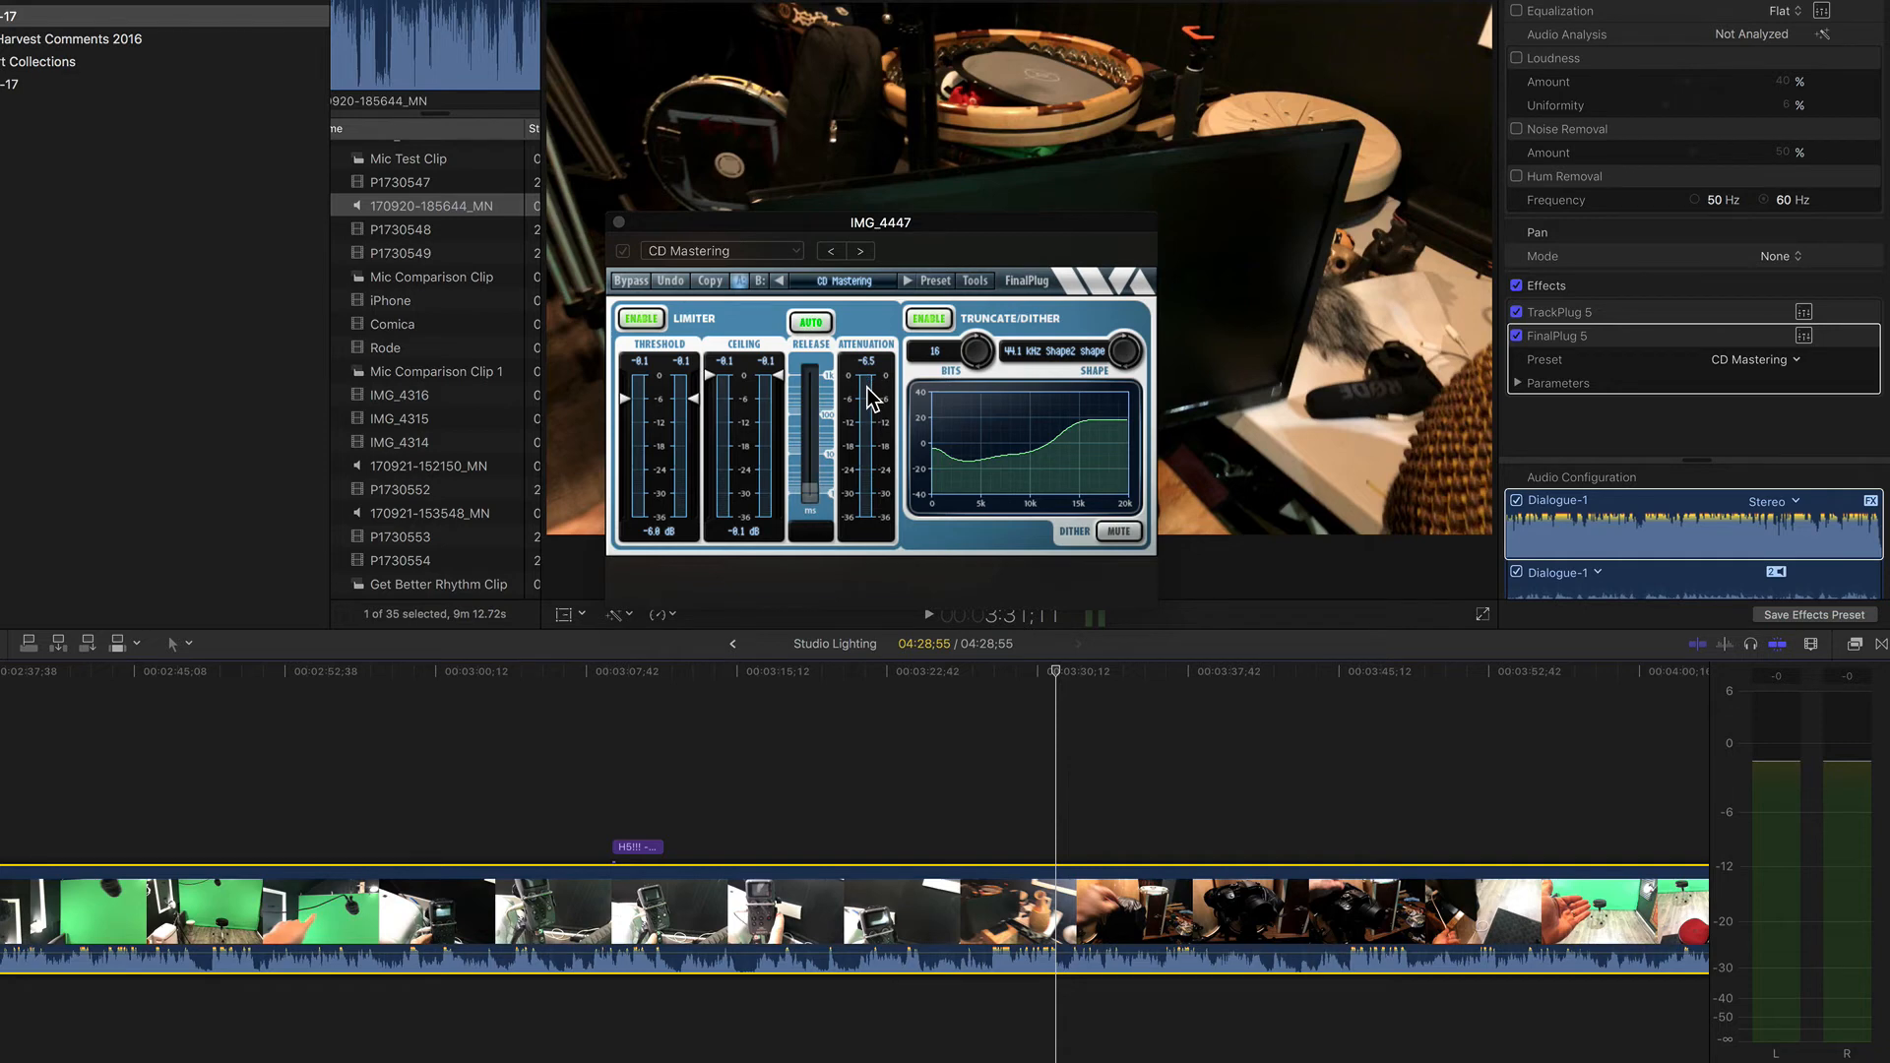
Step: Replay the clip from about 3:24 while checking the FinalPlug 5 limiter meters, and close the plug-in window
{"action": "left_click", "coordinate": [964, 674]}
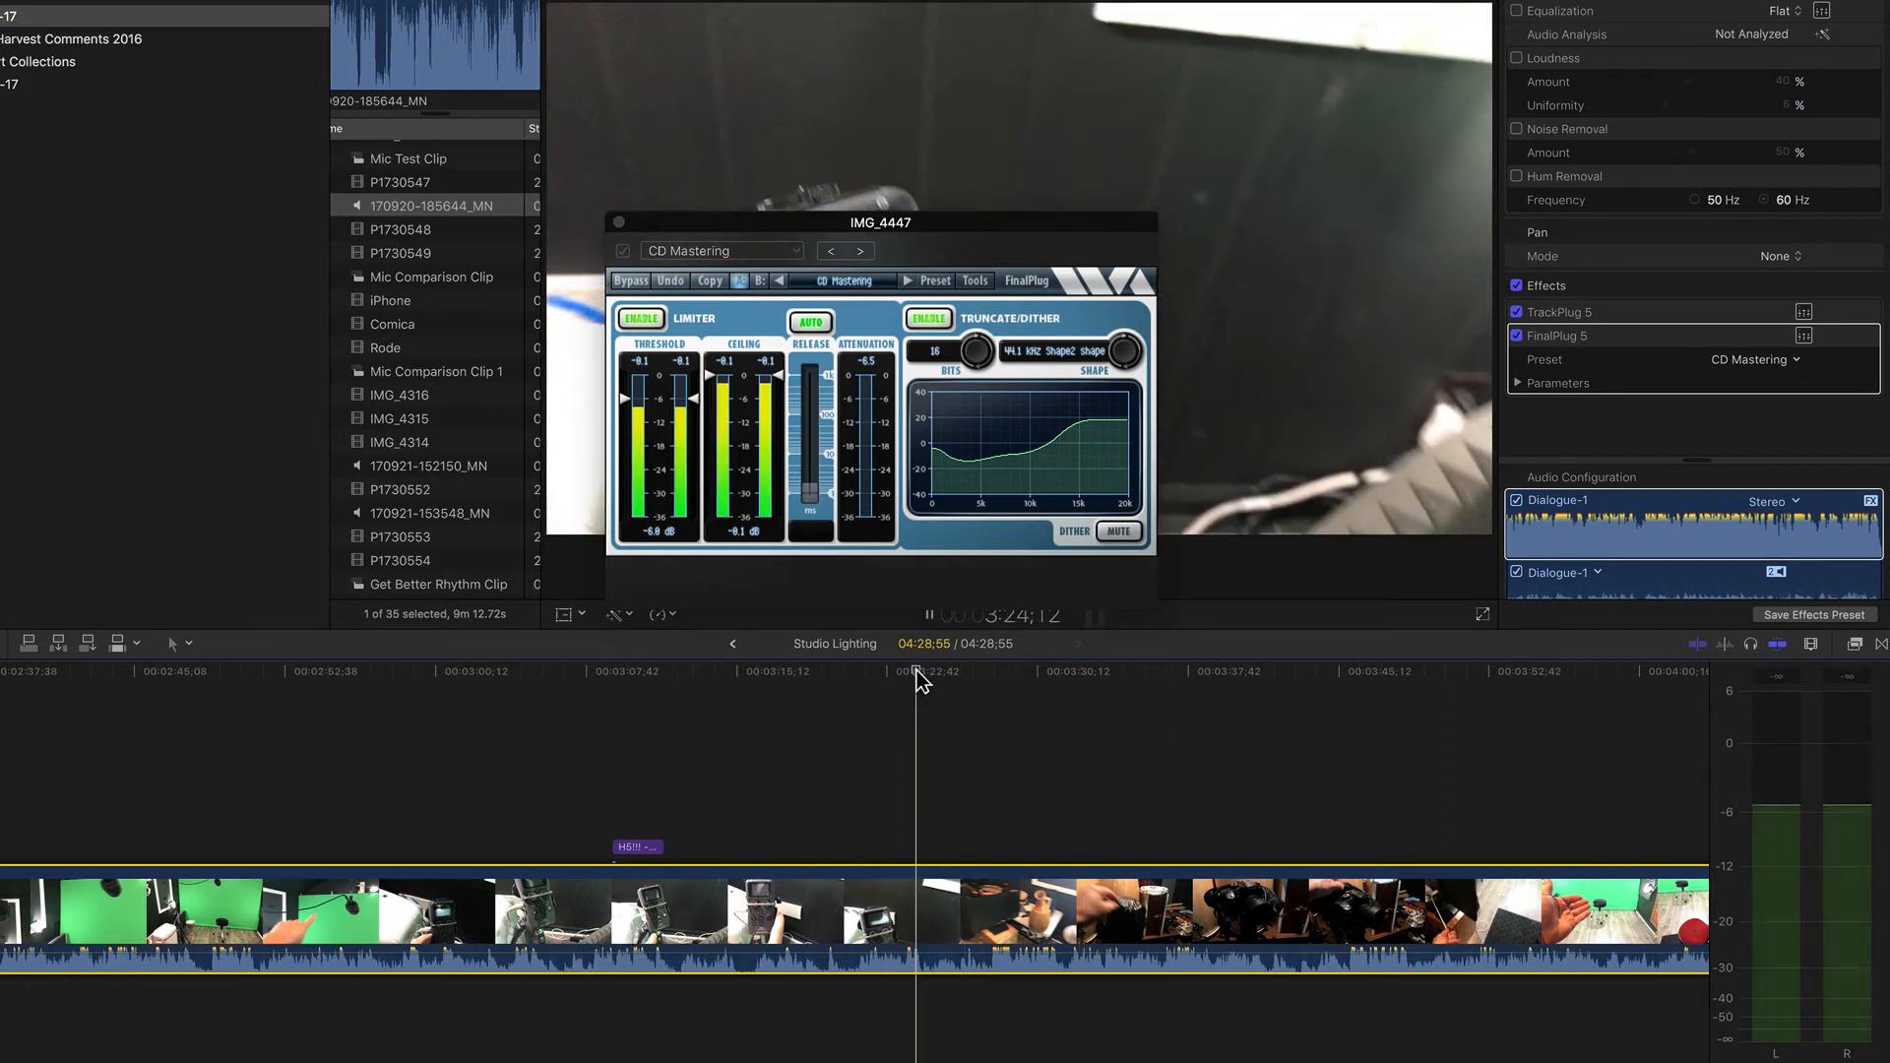
{"action": "key", "text": "space"}
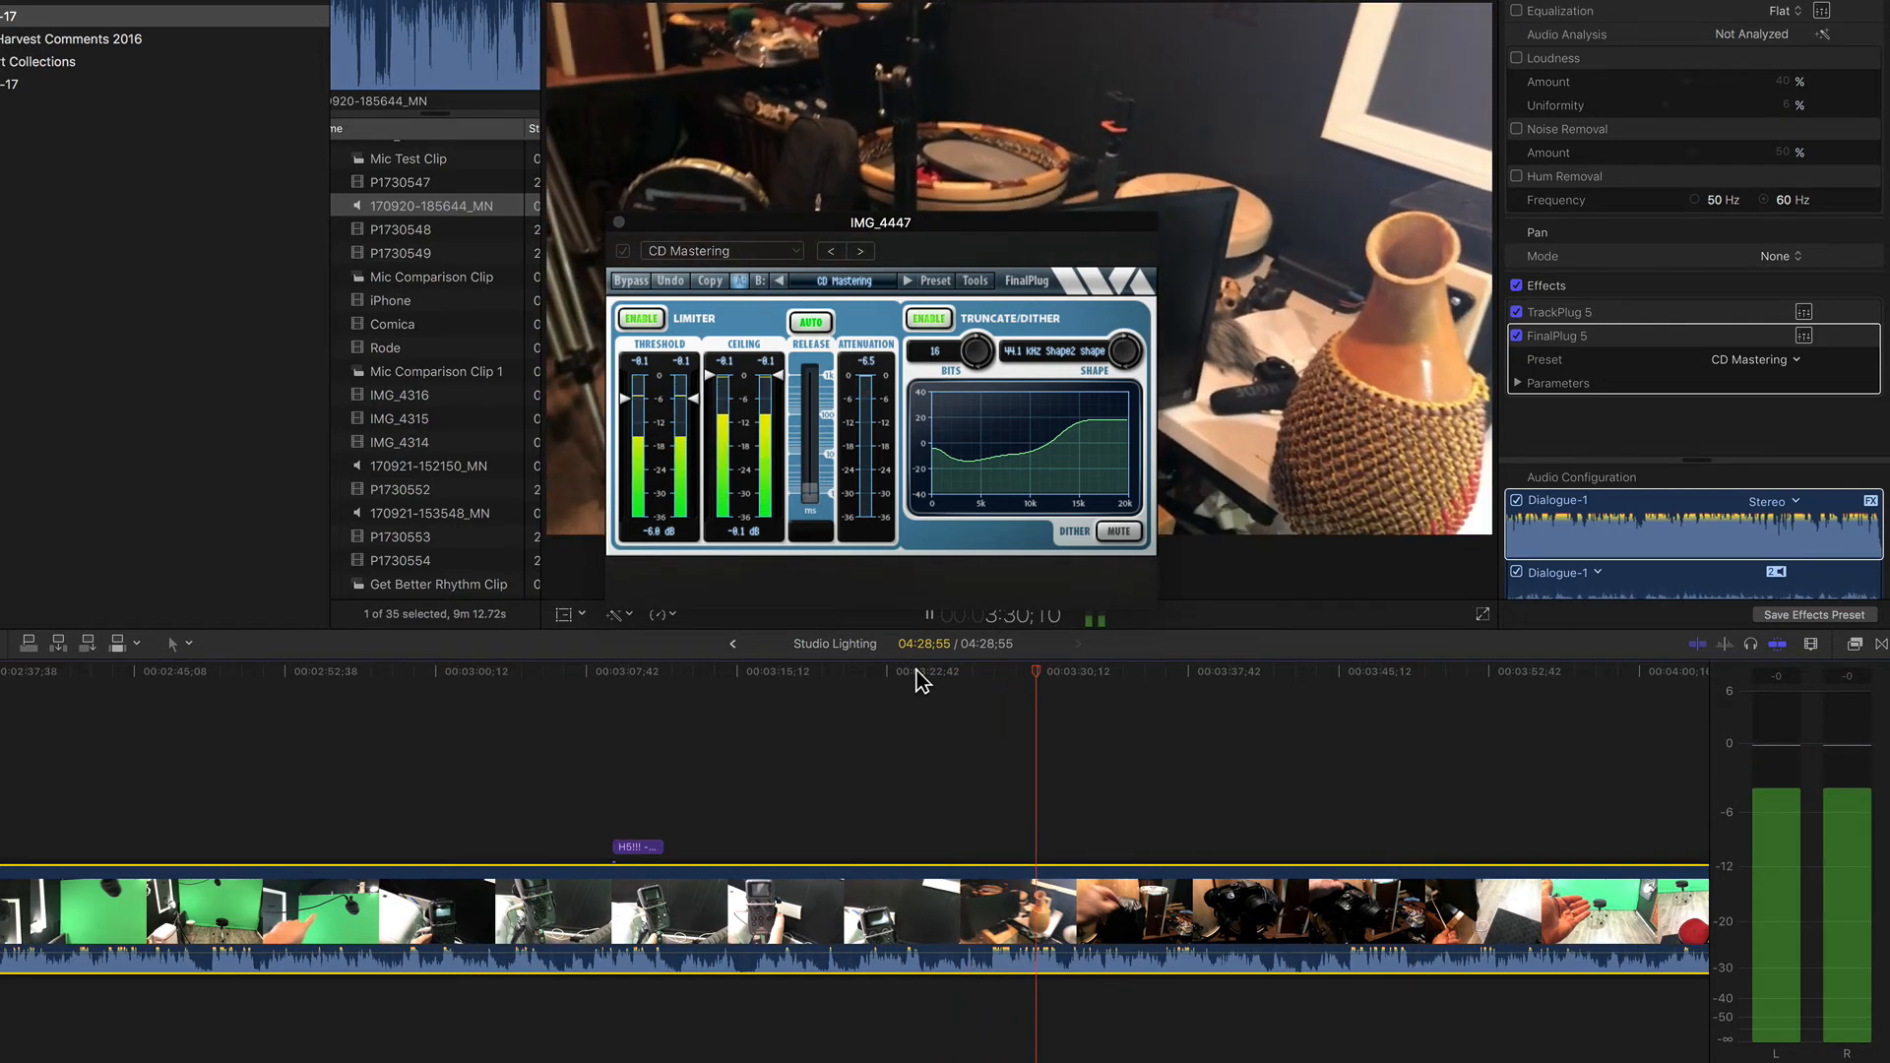
{"action": "key", "text": "space"}
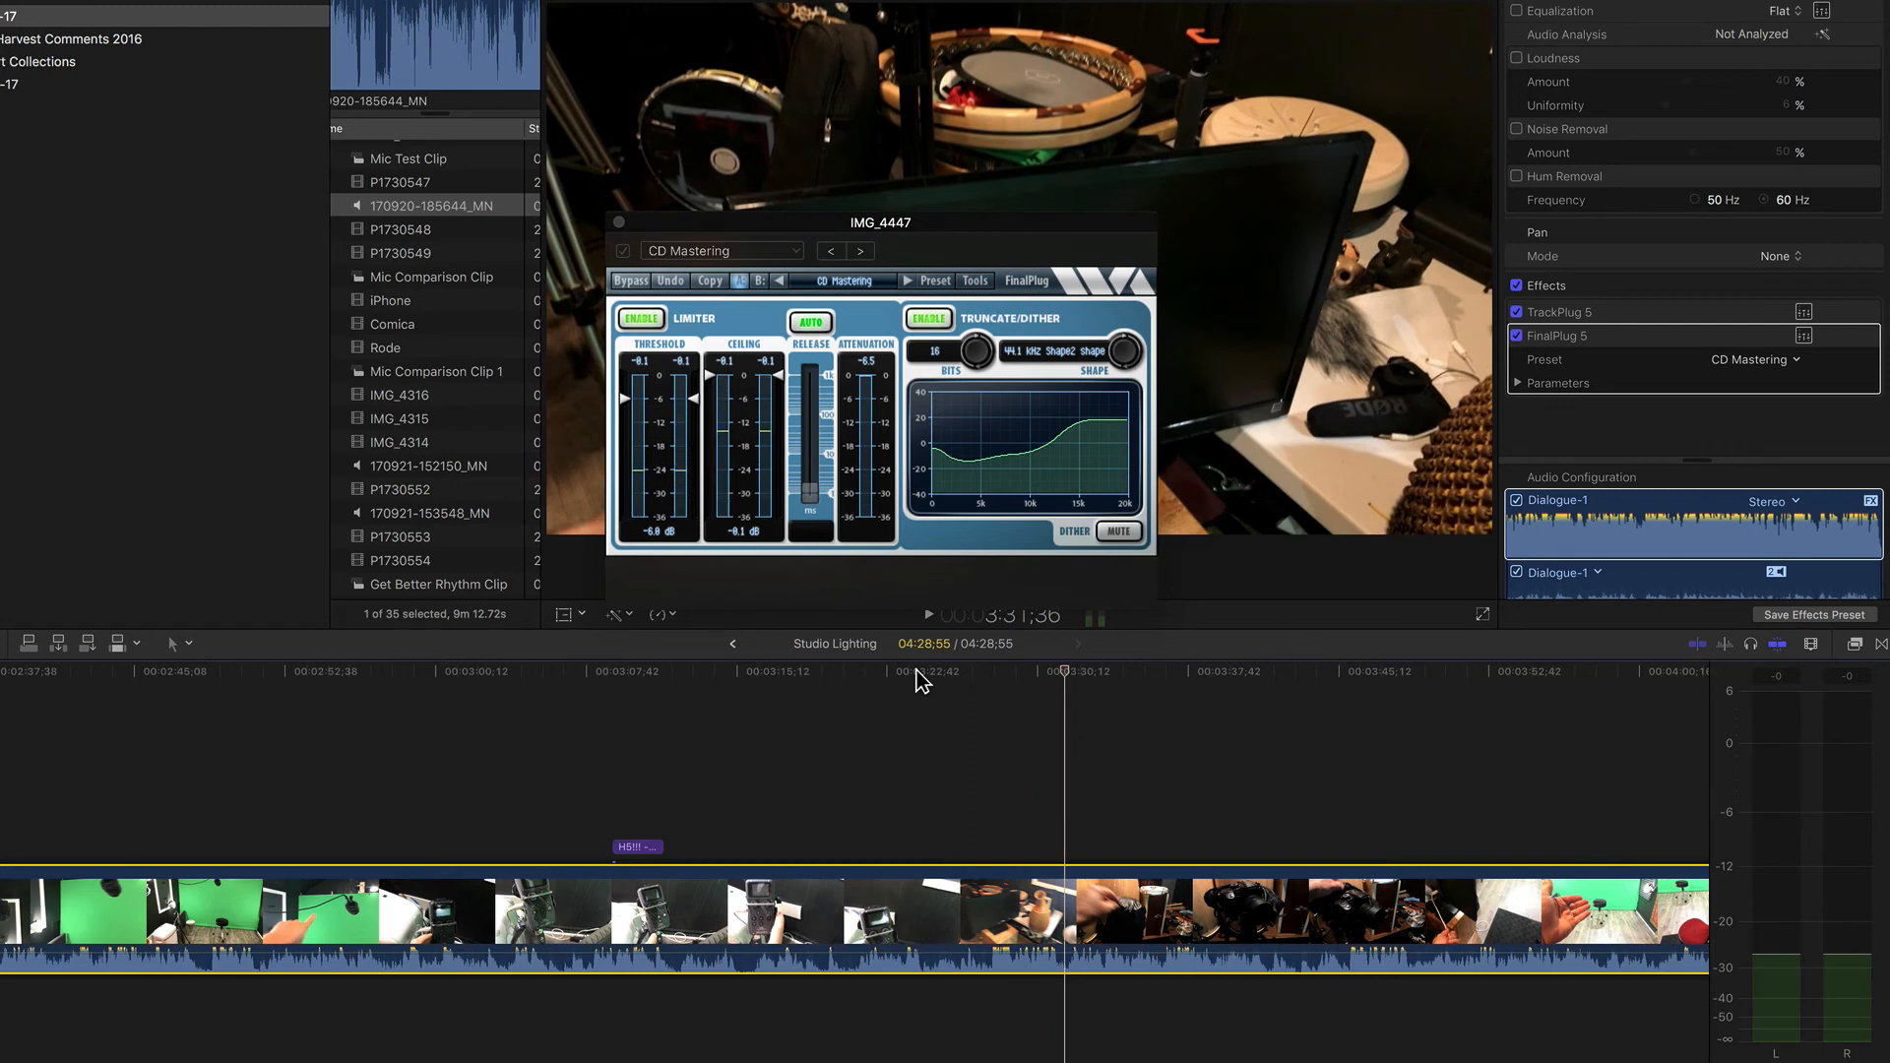
{"action": "left_click", "coordinate": [619, 224]}
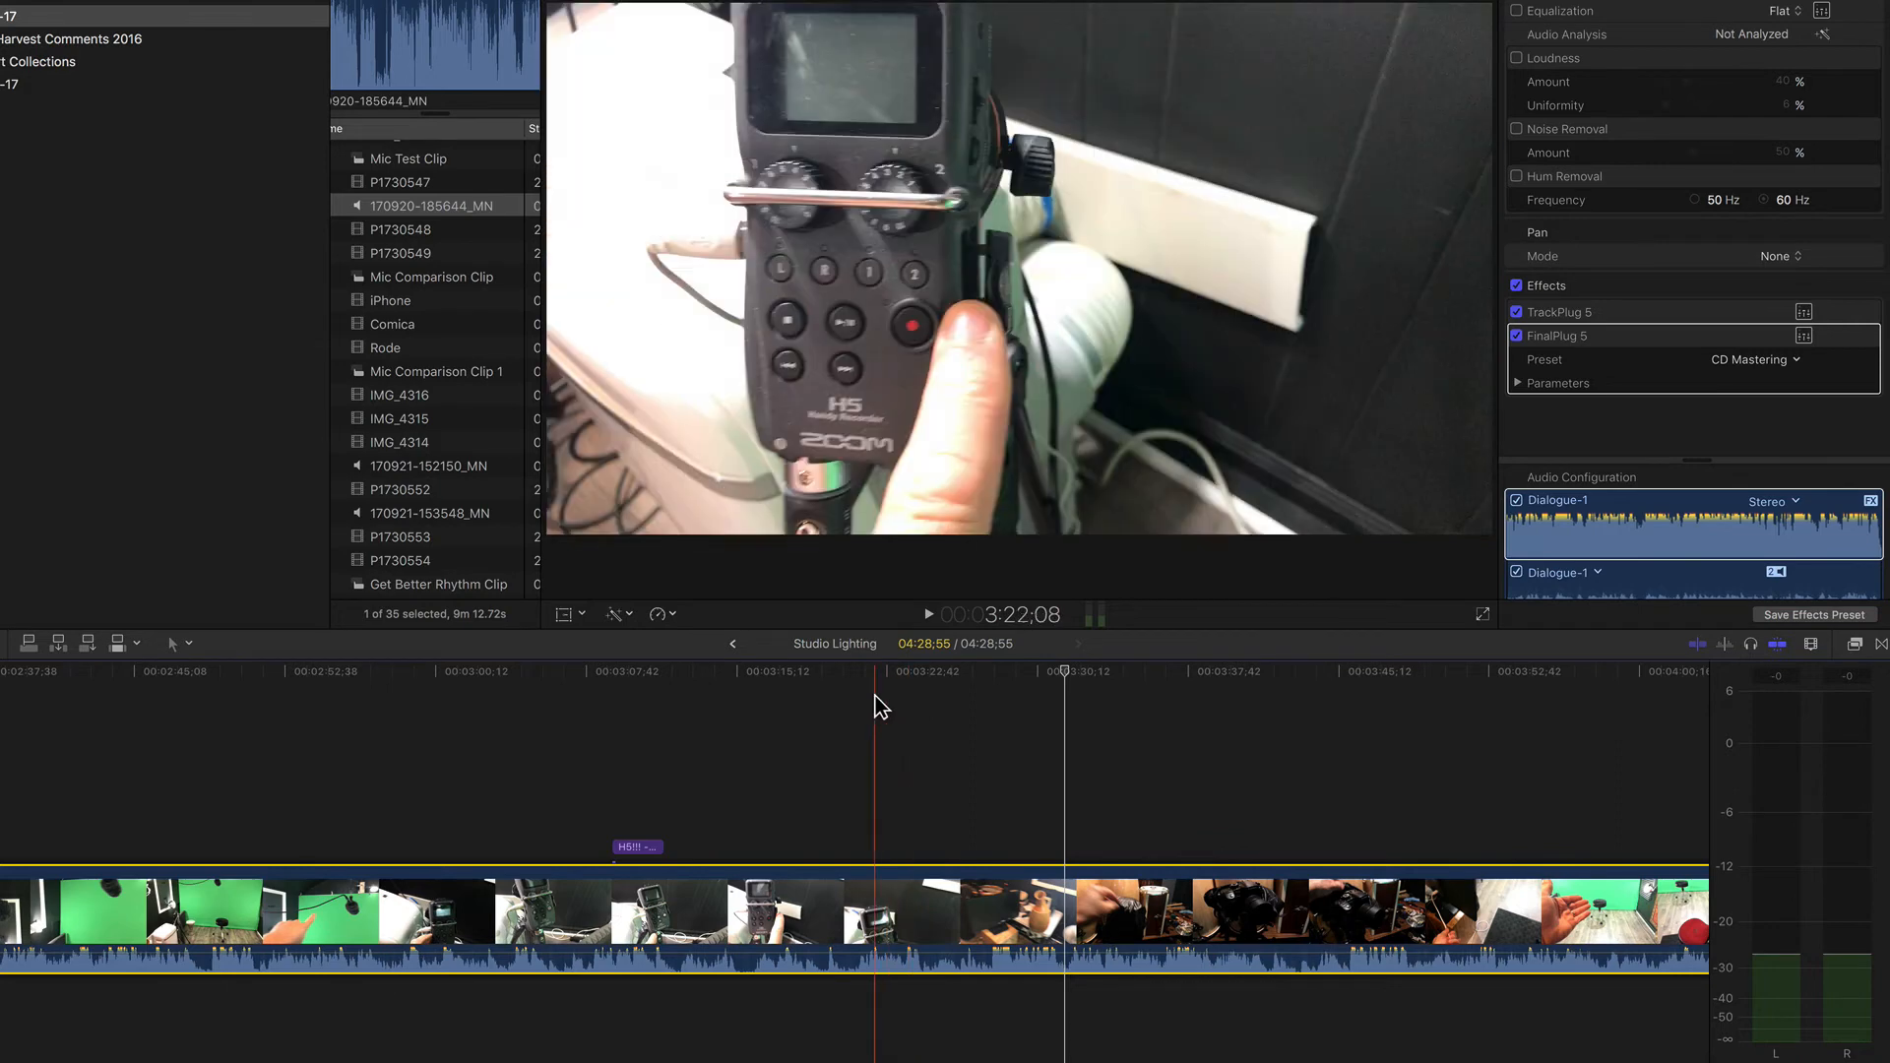
Step: Disable both TrackPlug 5 and FinalPlug 5 and play the clip from about 3:51 to hear the unprocessed dialogue
{"action": "scroll", "coordinate": [876, 695], "scroll_direction": "right", "scroll_amount": 5}
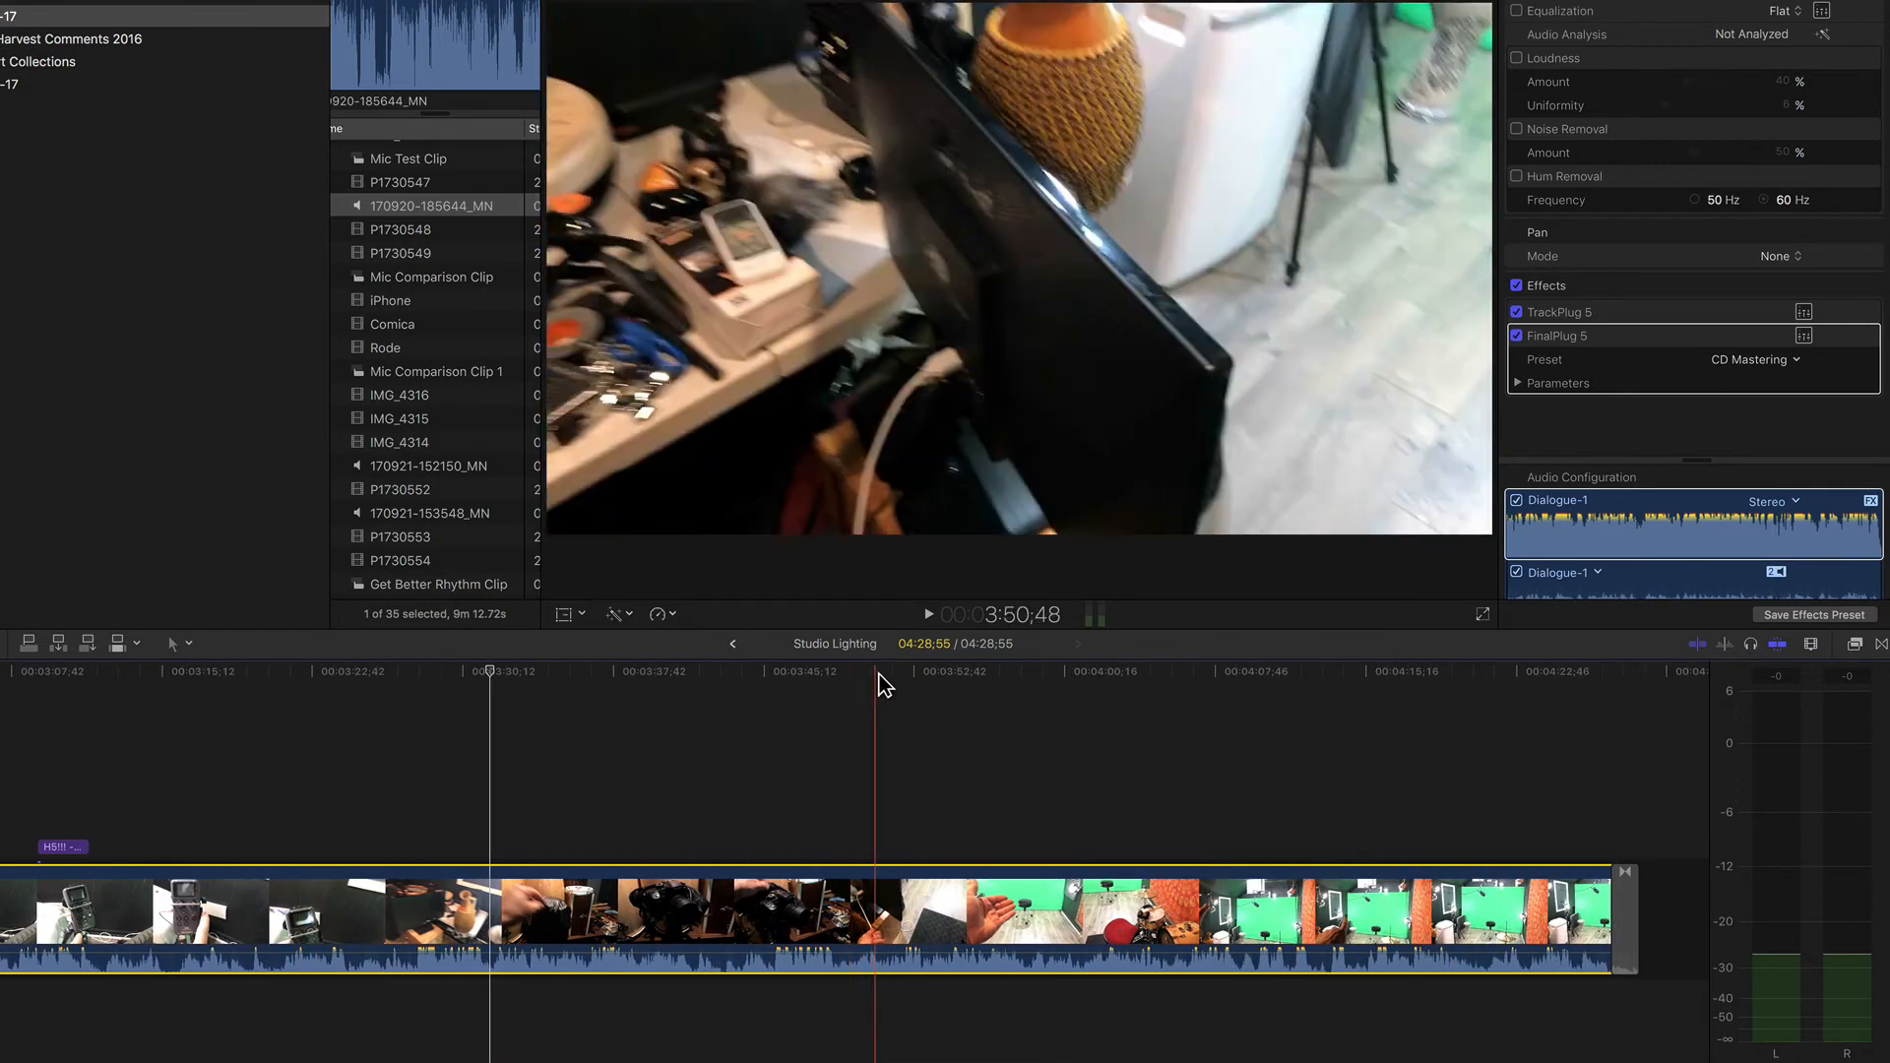
{"action": "left_click", "coordinate": [888, 672]}
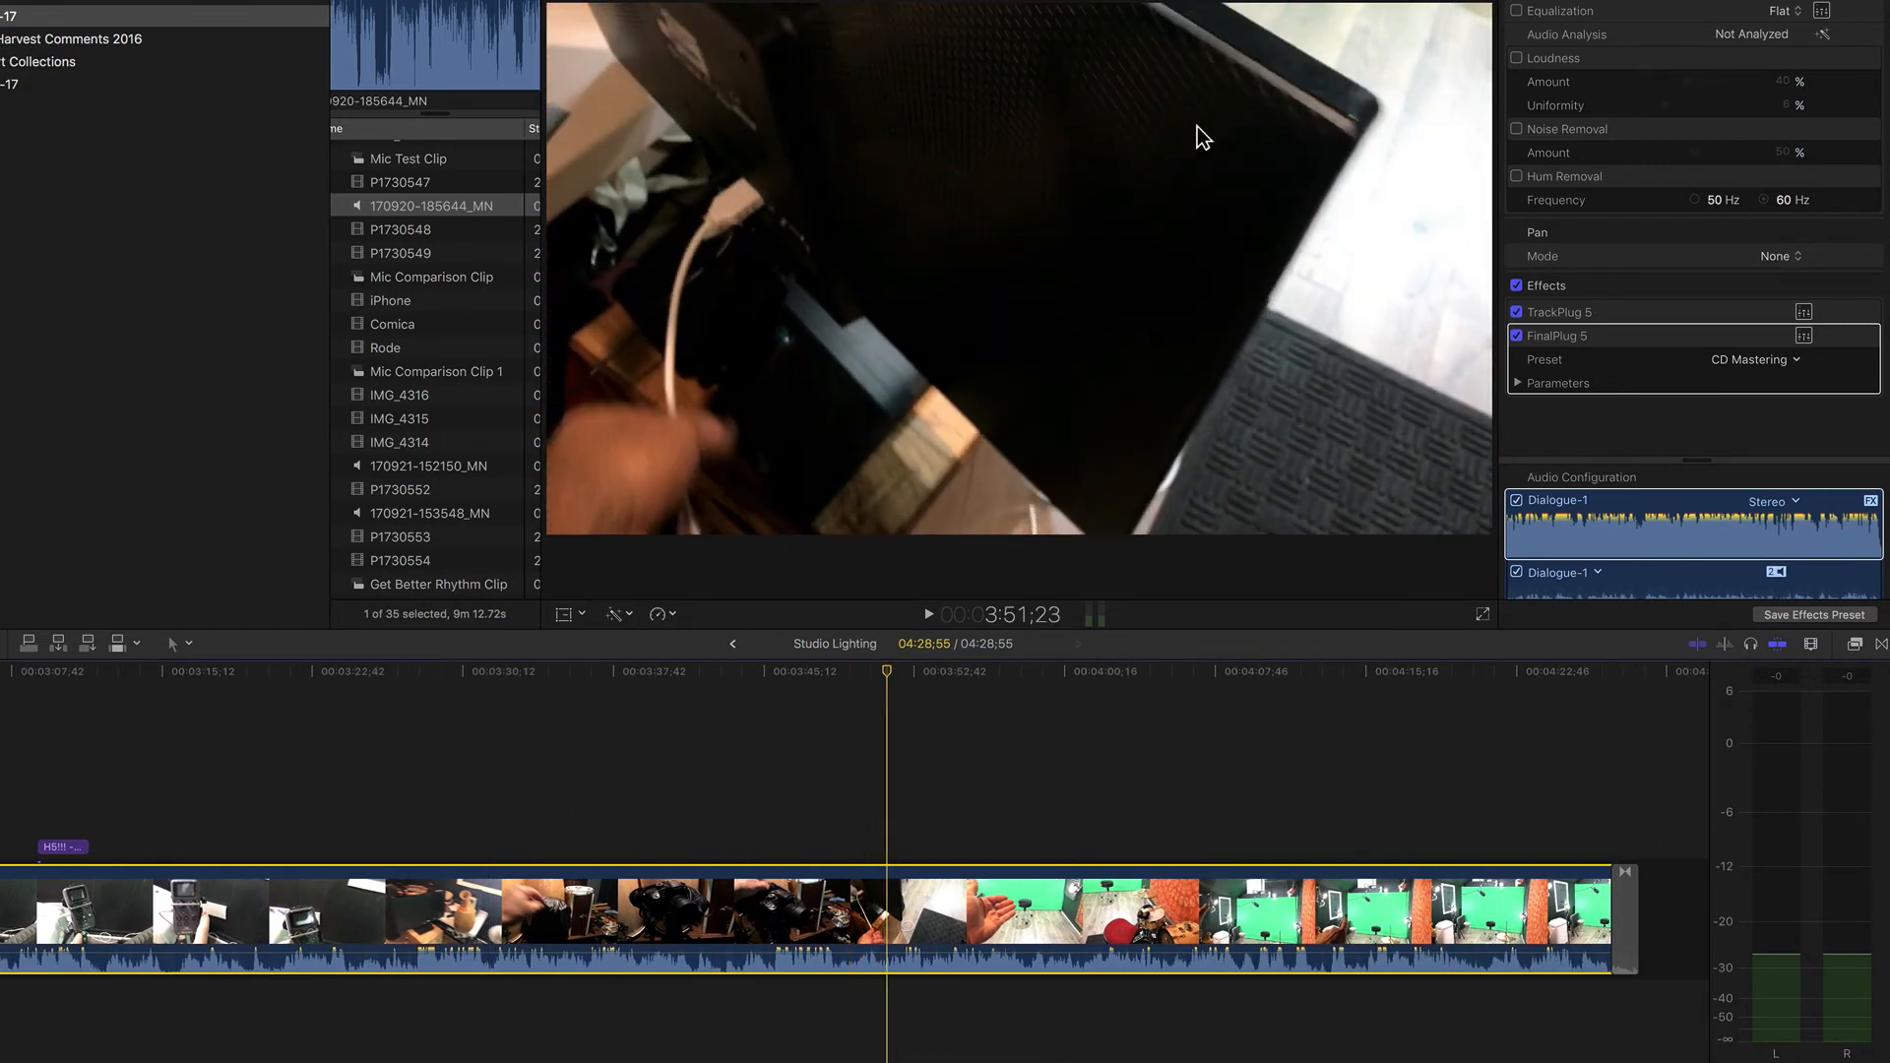
{"action": "left_click", "coordinate": [1517, 313]}
{"action": "left_click", "coordinate": [1517, 337]}
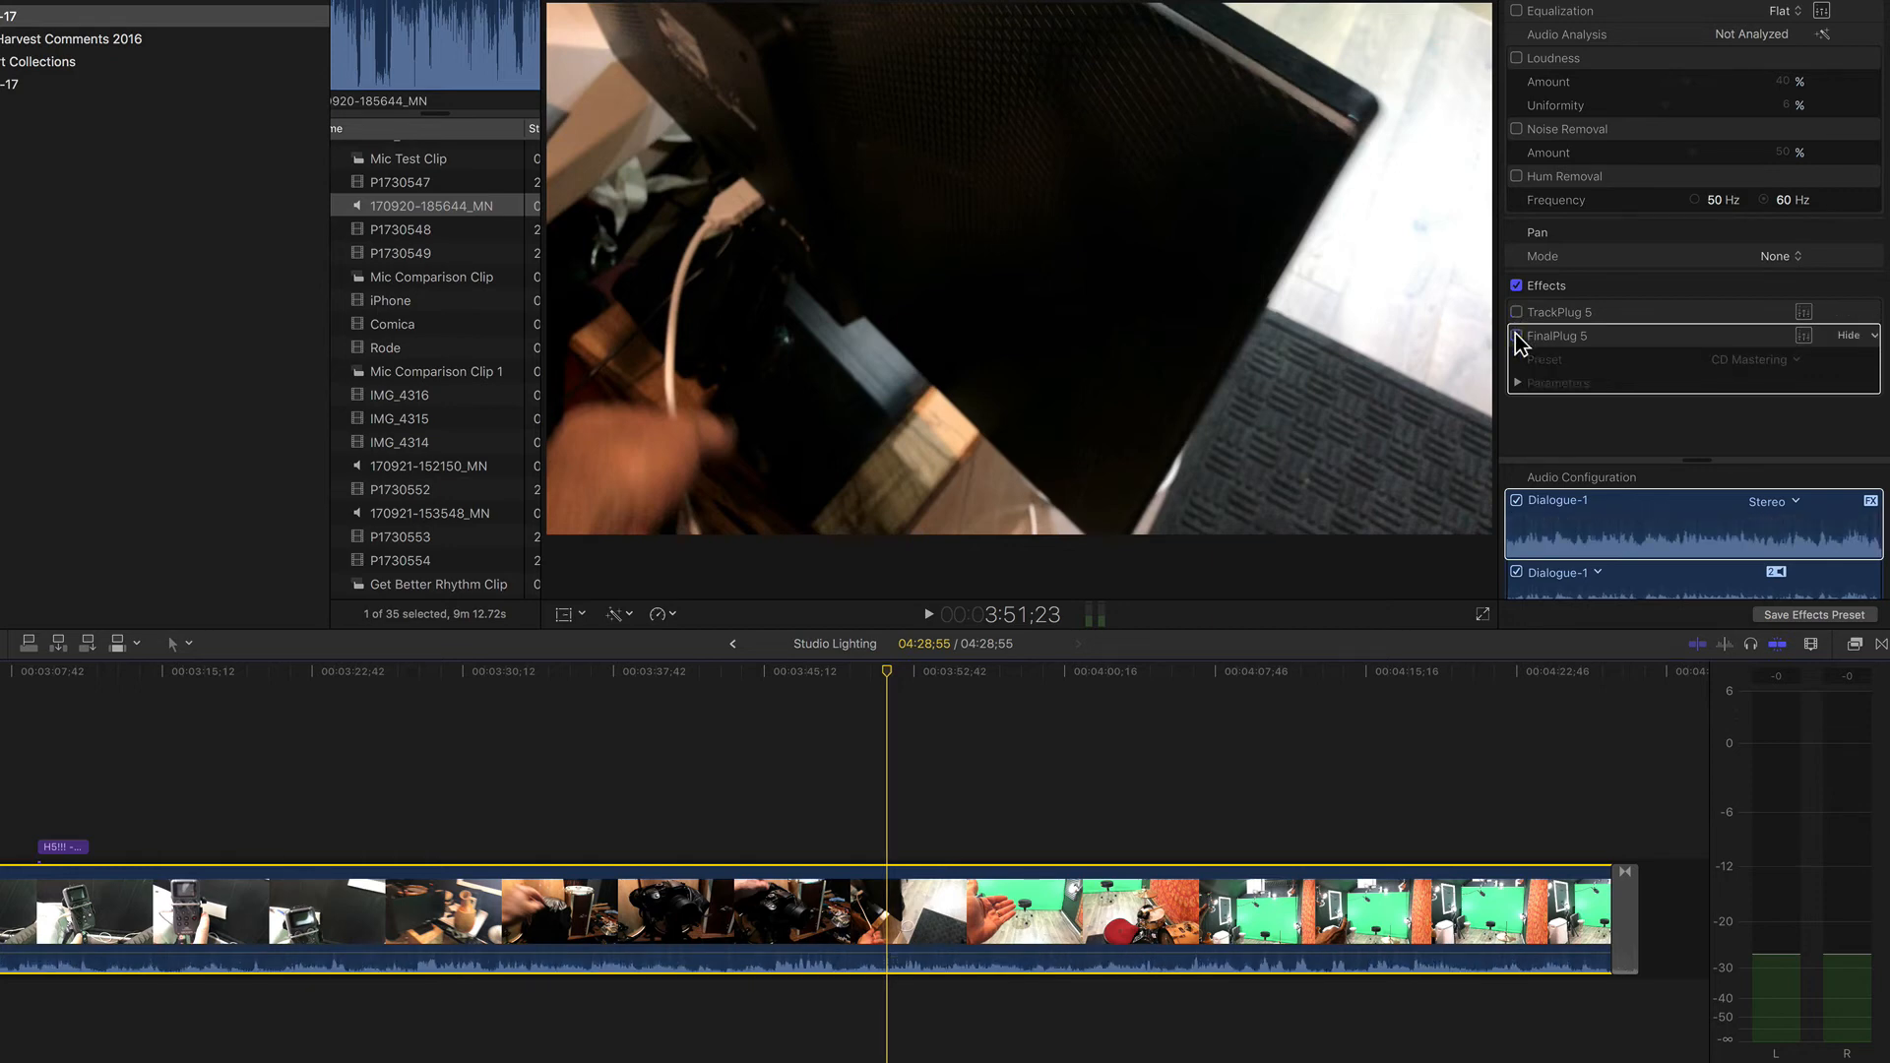
{"action": "key", "text": "space"}
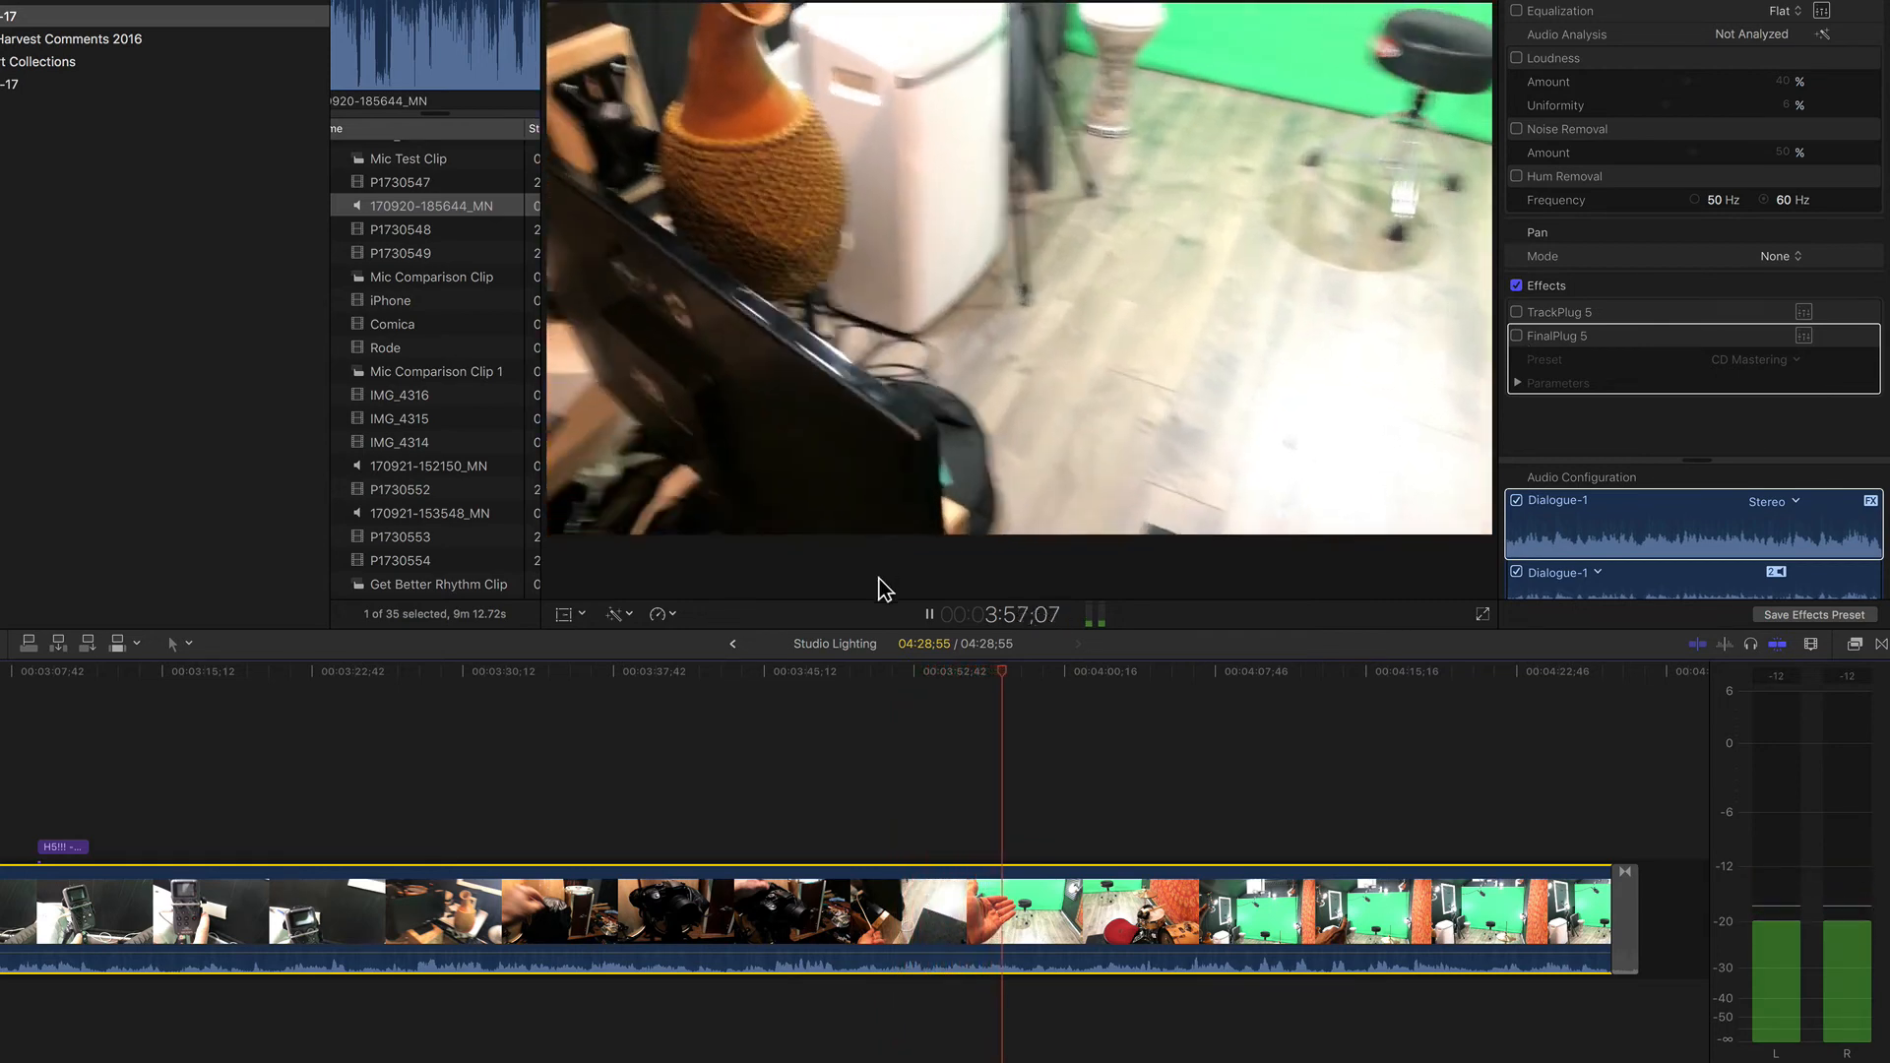
Step: Re-enable TrackPlug 5 and FinalPlug 5 and replay the clip from about 3:50 to compare the processed dialogue
{"action": "left_click", "coordinate": [863, 665]}
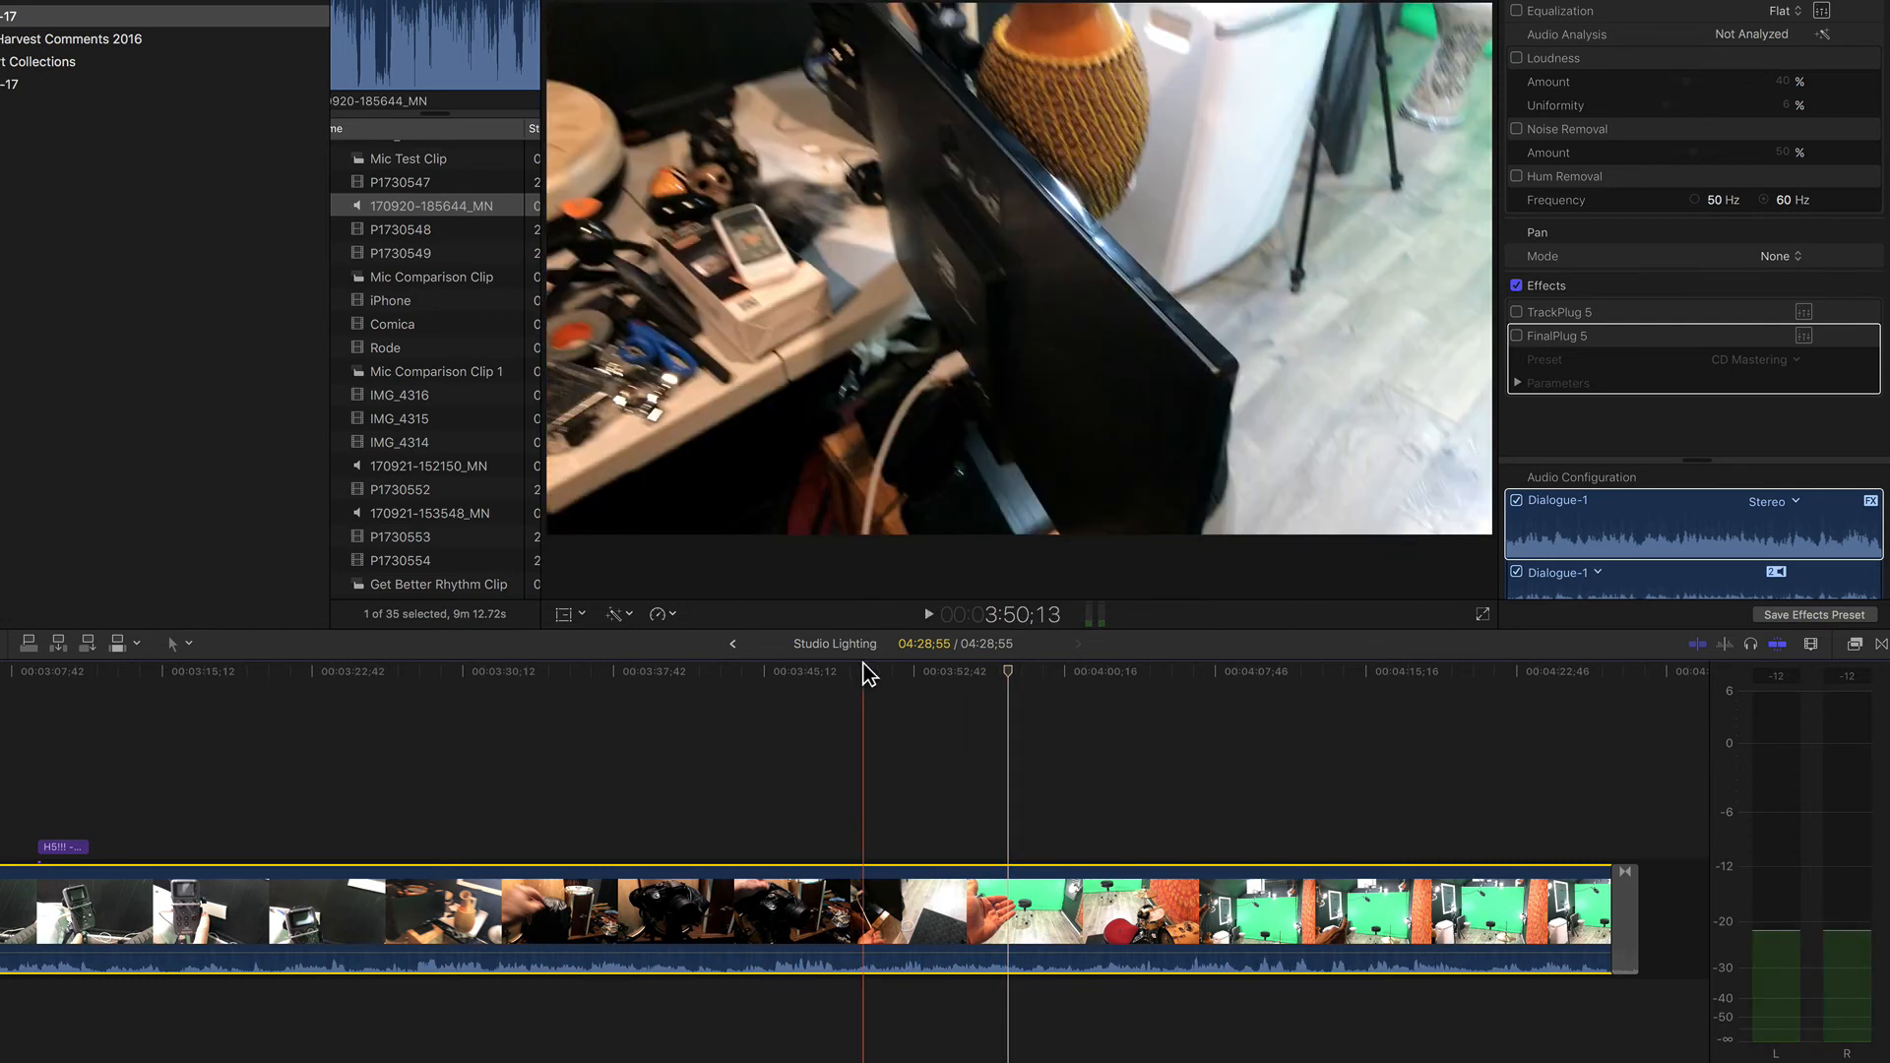
{"action": "left_click", "coordinate": [1518, 313]}
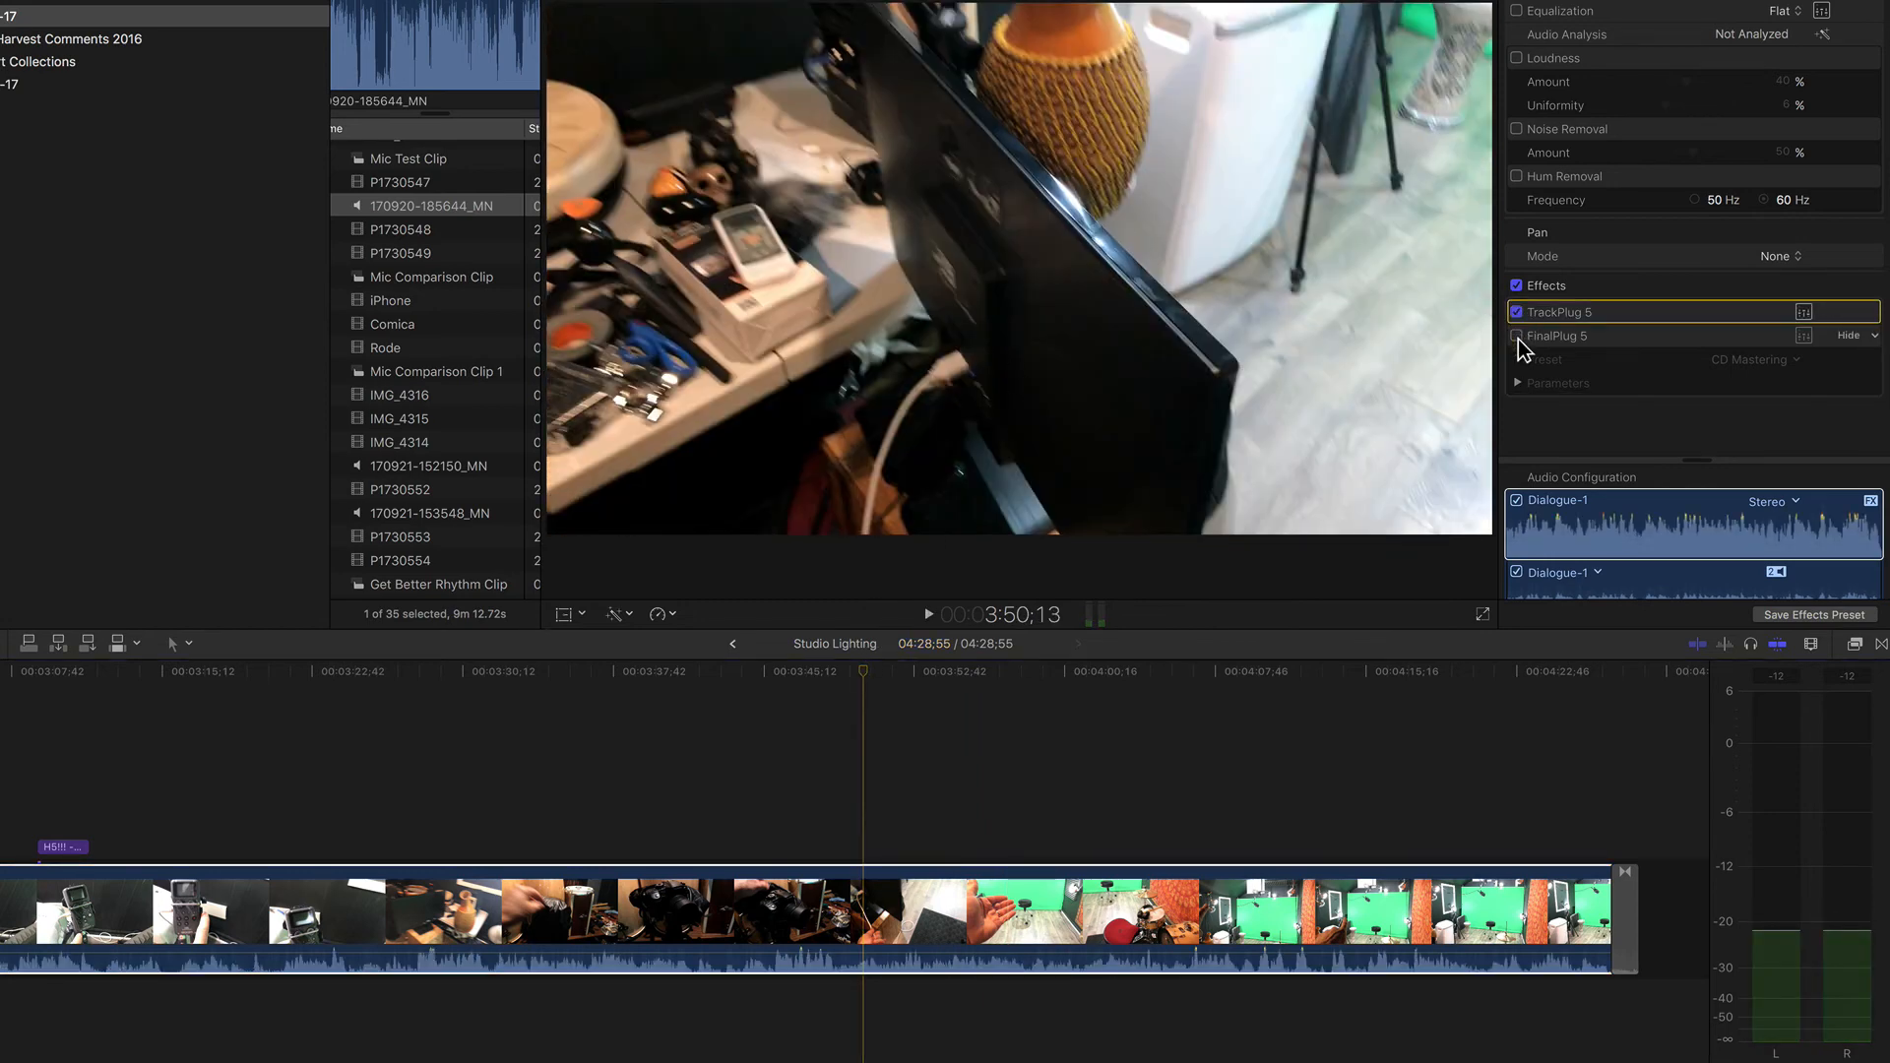
{"action": "left_click", "coordinate": [1517, 336]}
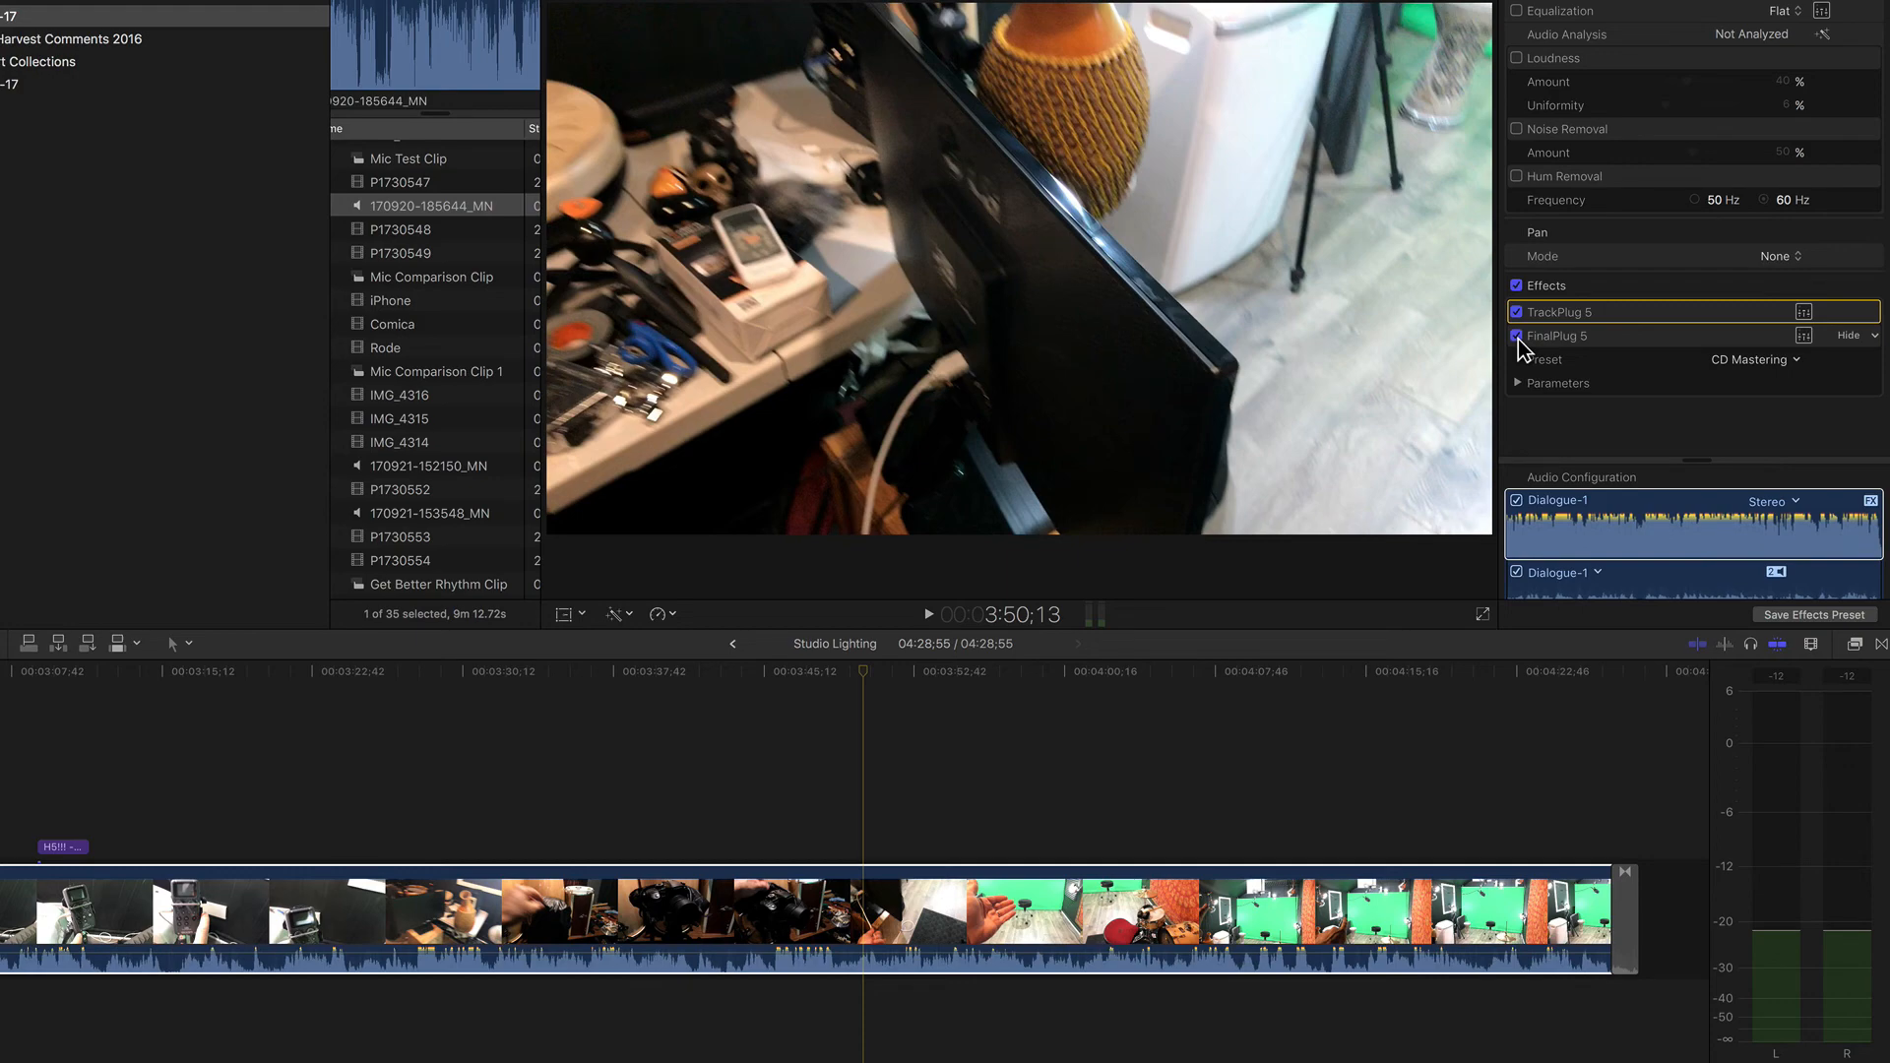
{"action": "key", "text": "space"}
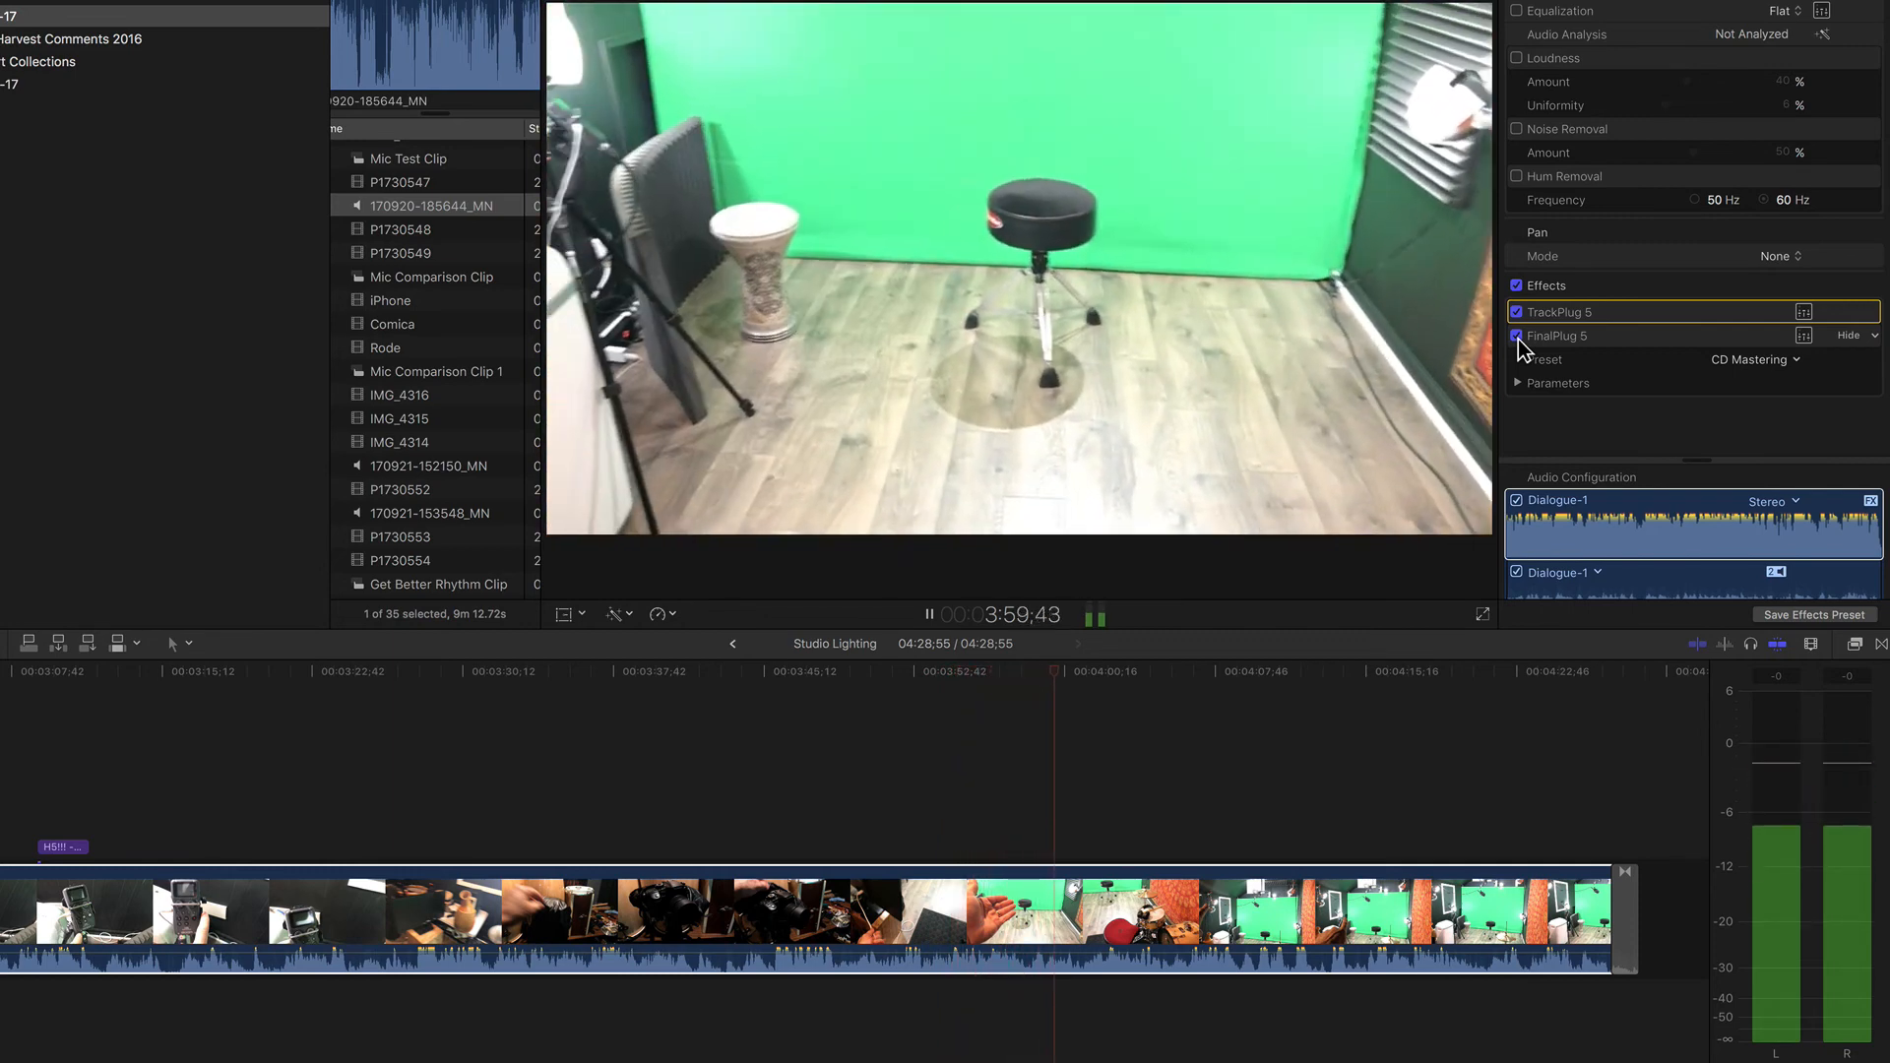
{"action": "key", "text": "space"}
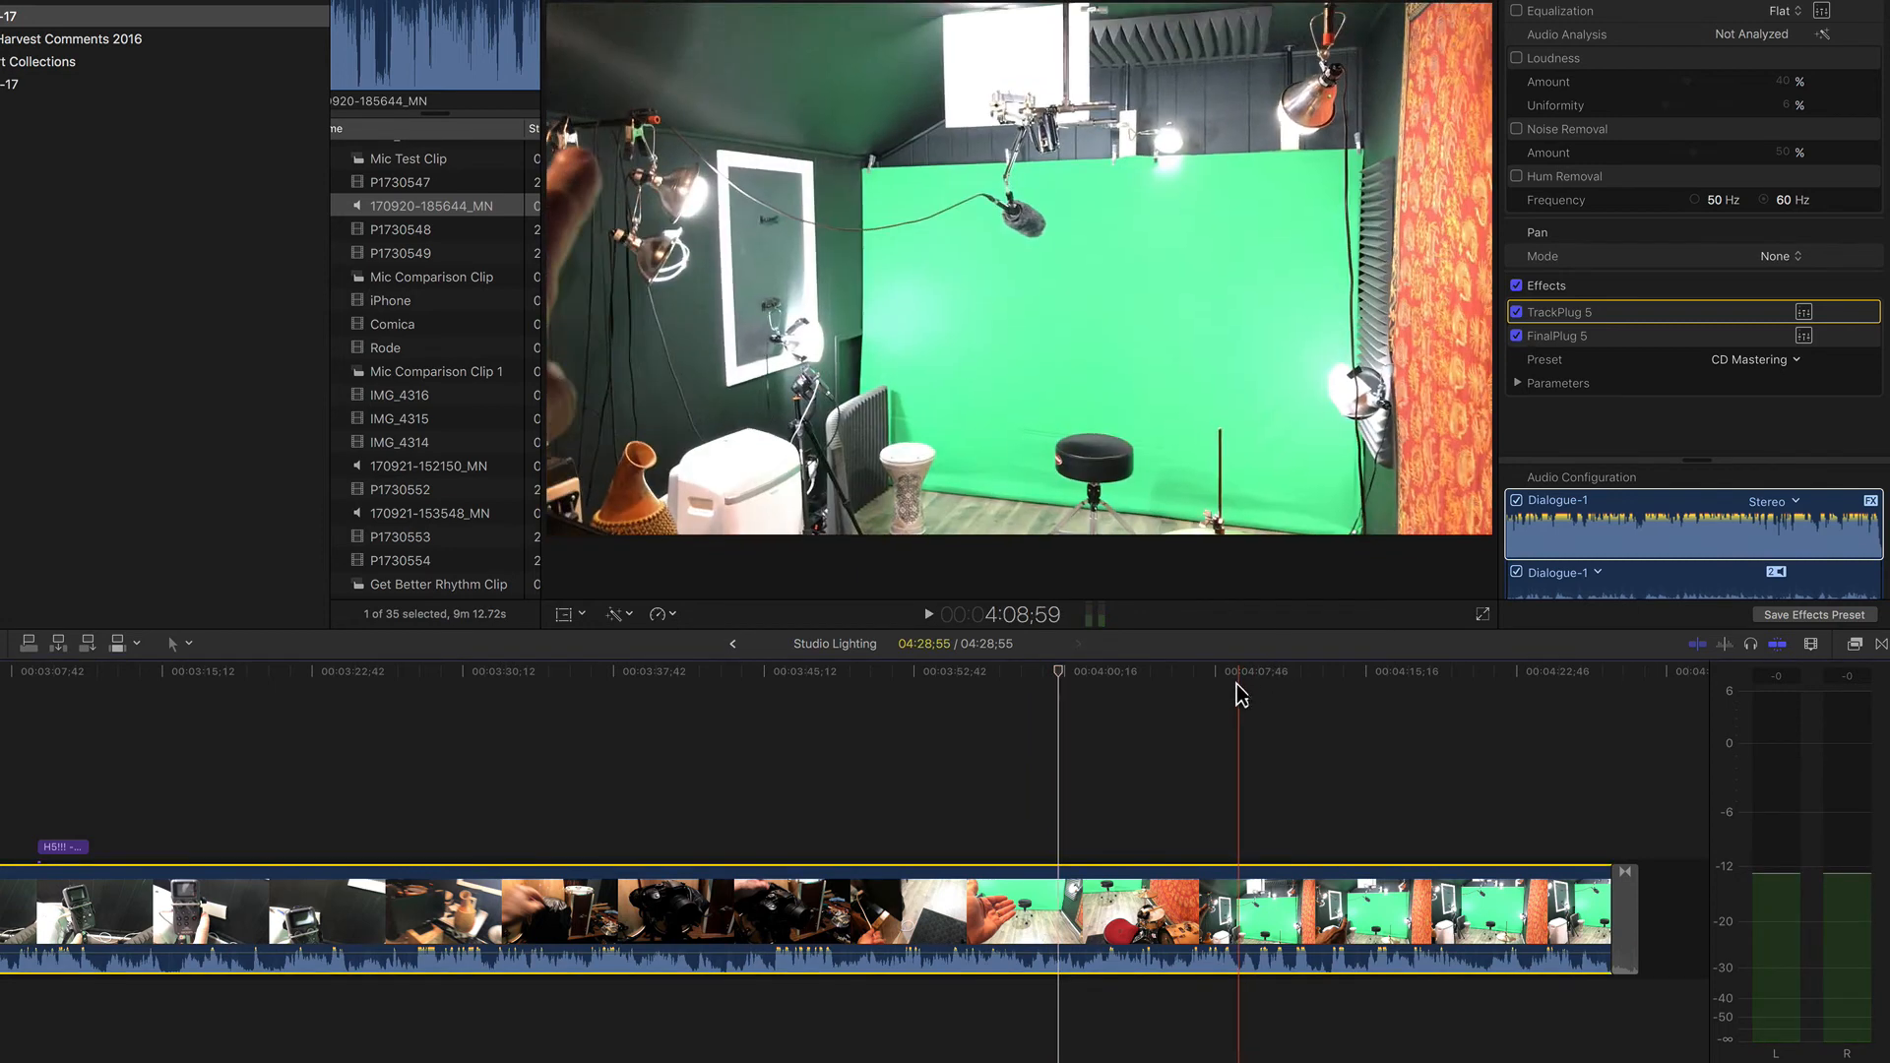
Step: Play the green screen section from about 4:06 with both effects enabled to check its audio levels
{"action": "left_click", "coordinate": [1208, 670]}
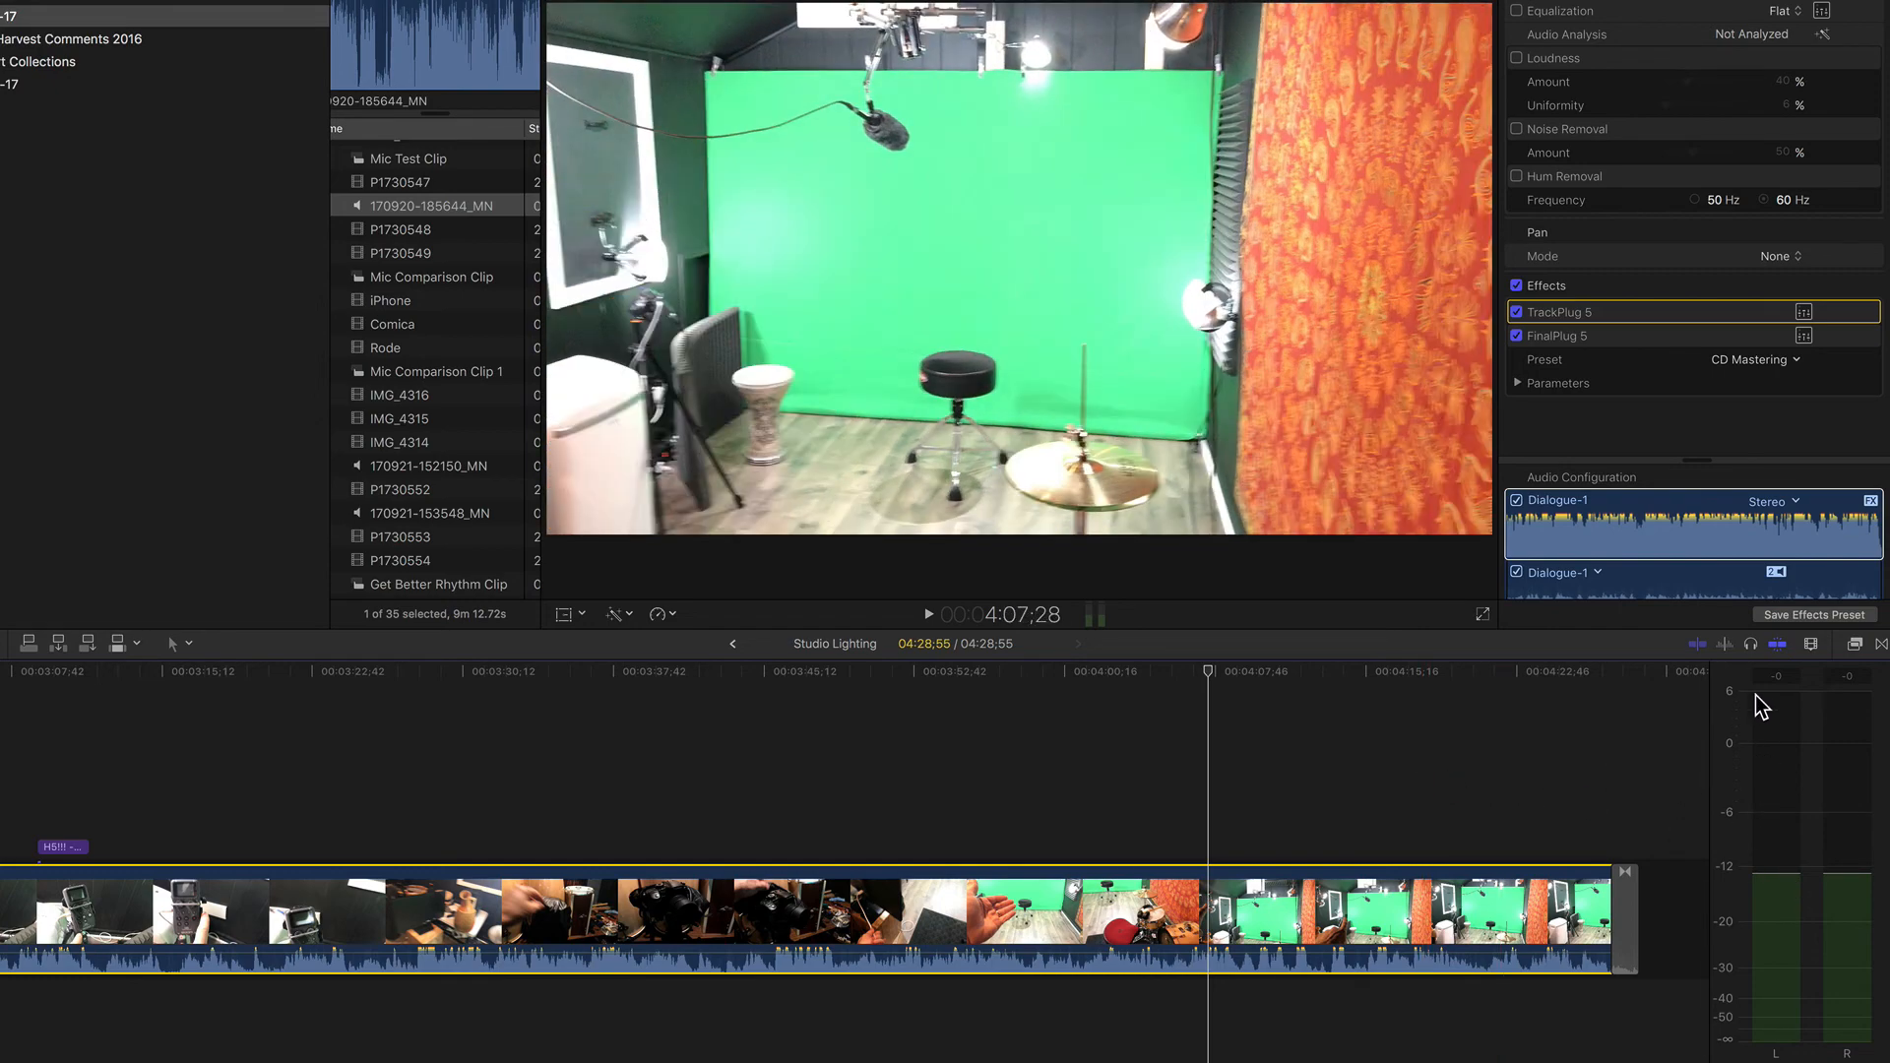
{"action": "left_click", "coordinate": [1196, 671]}
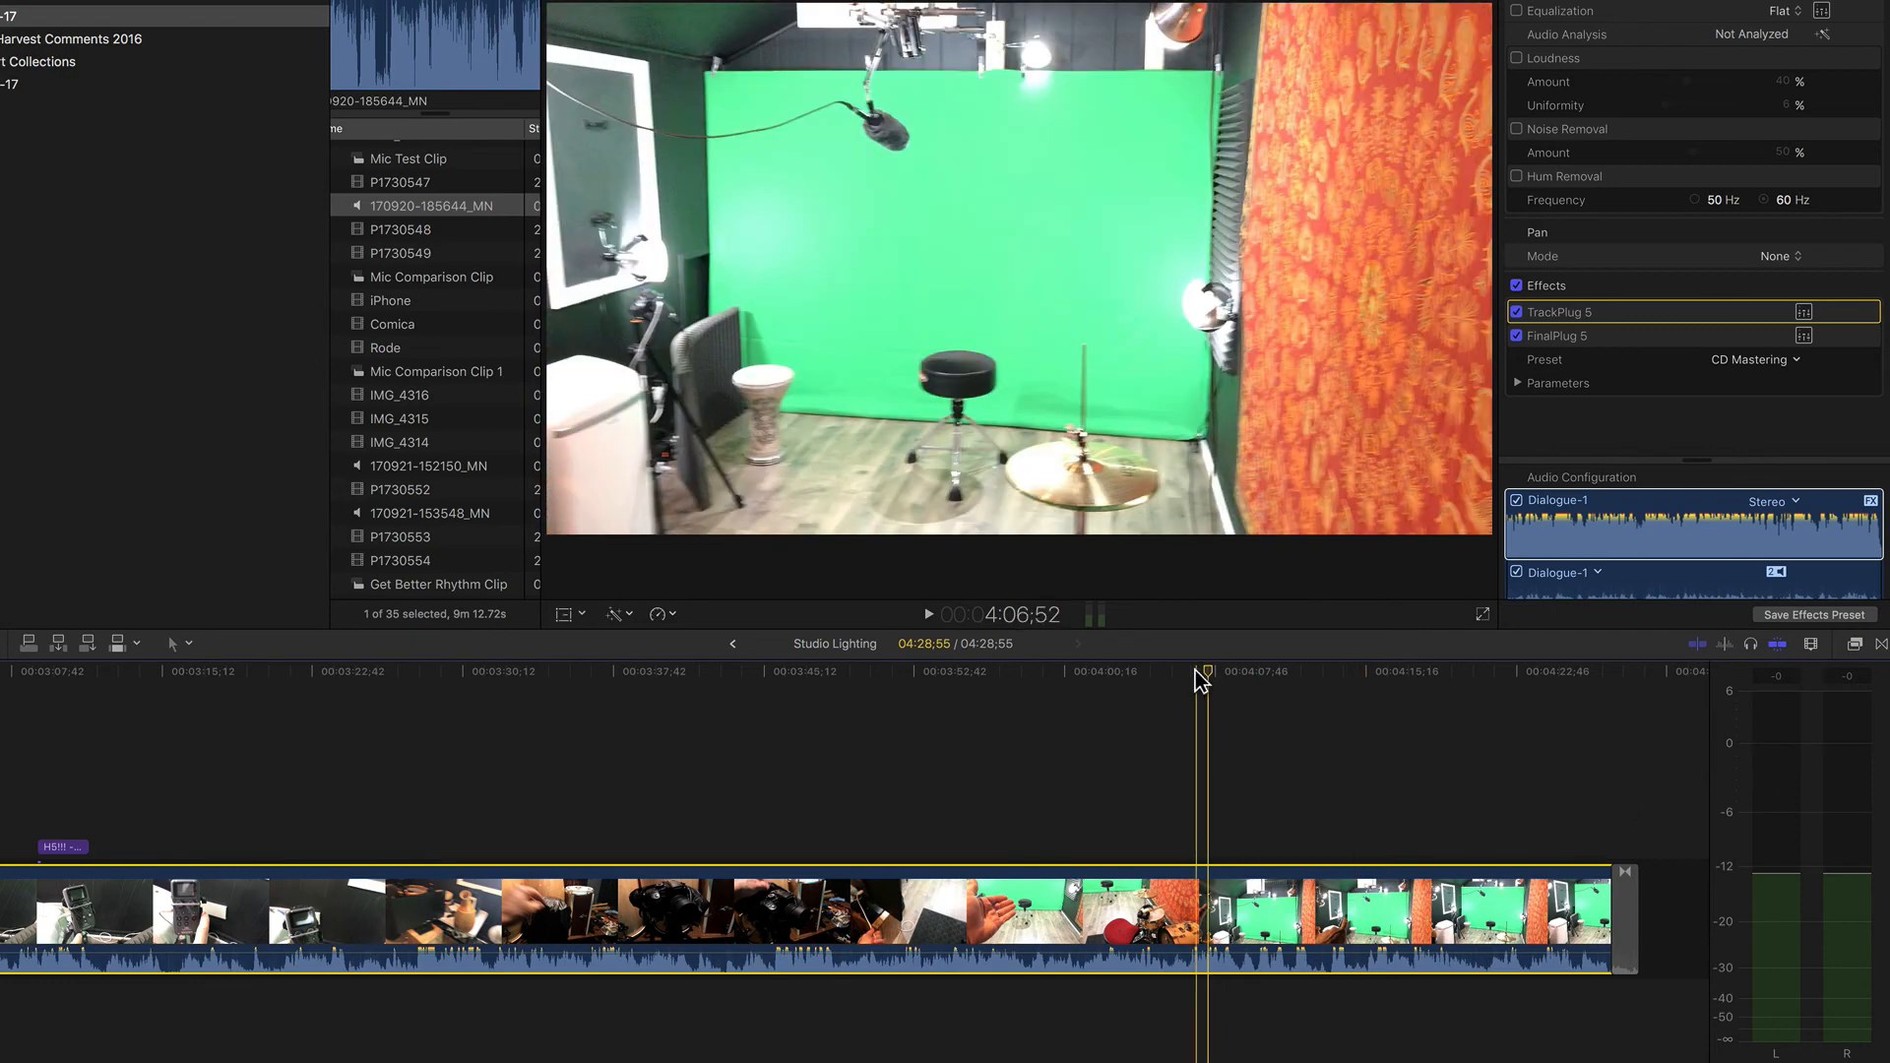
{"action": "key", "text": "space"}
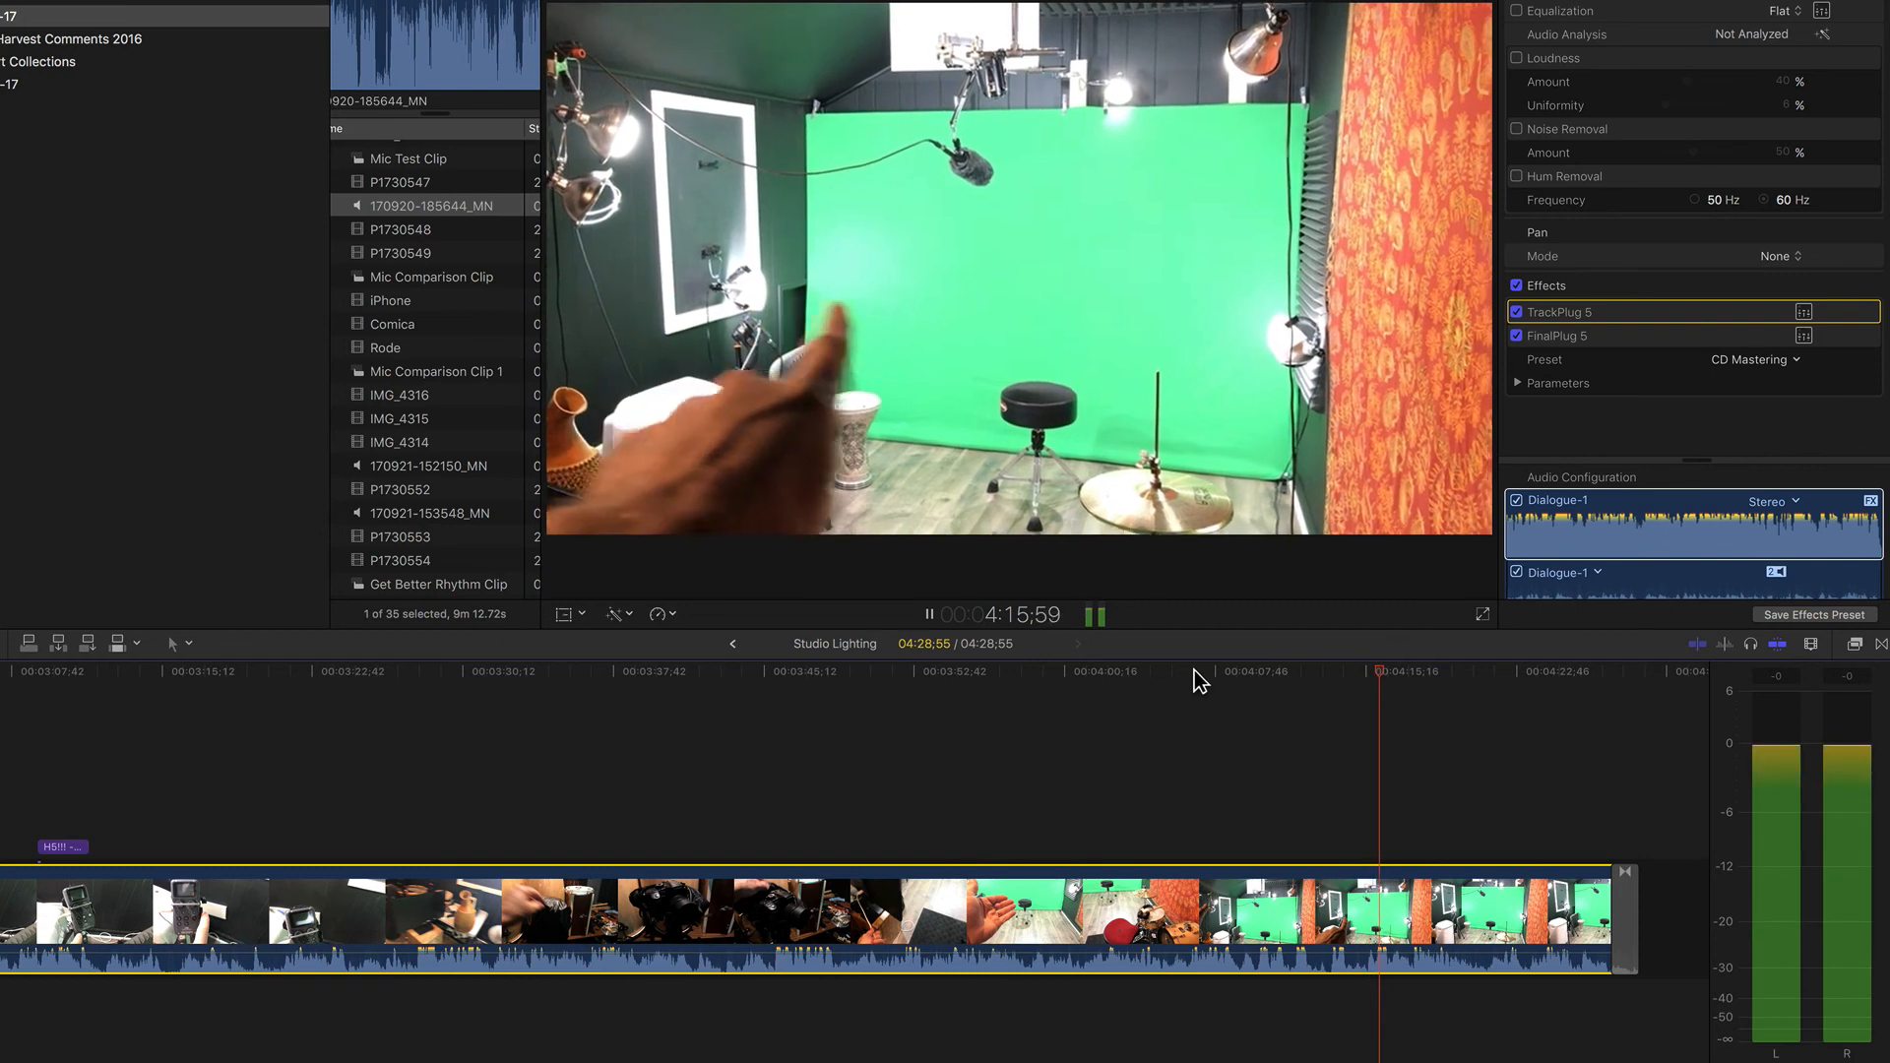
{"action": "key", "text": "space"}
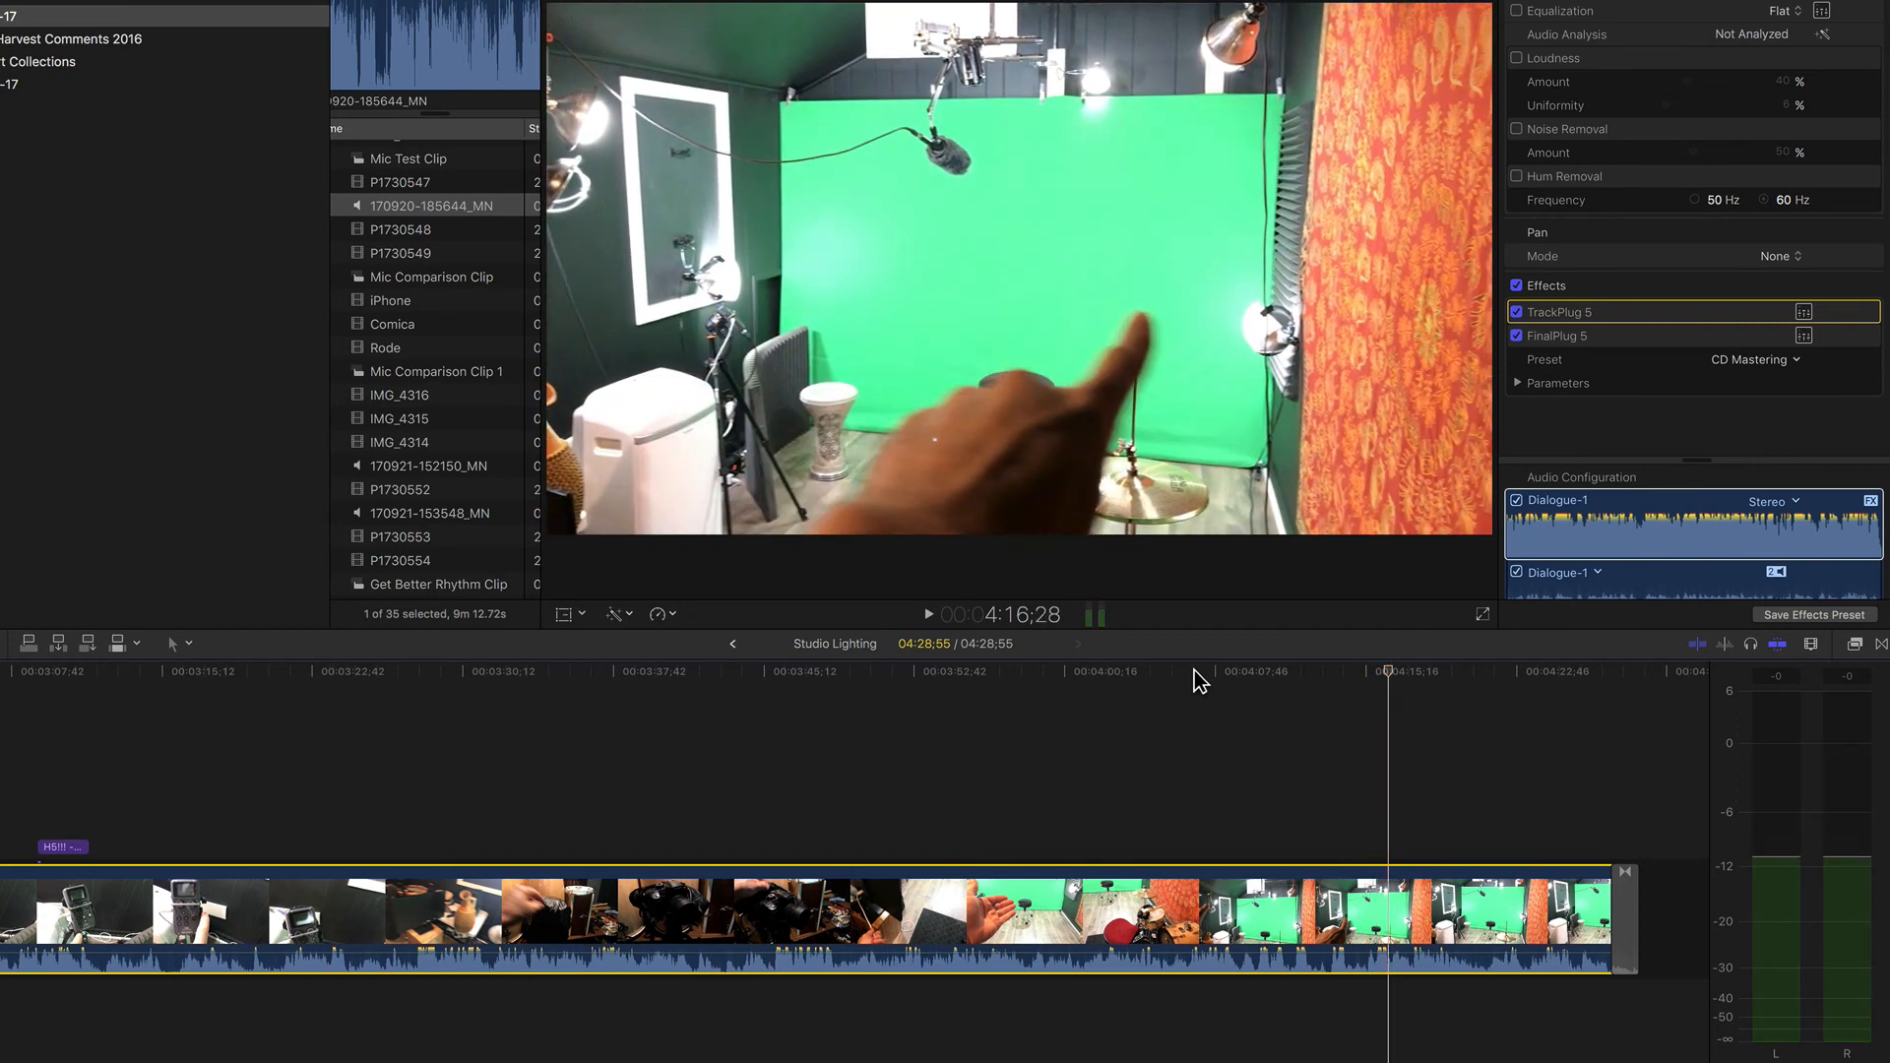